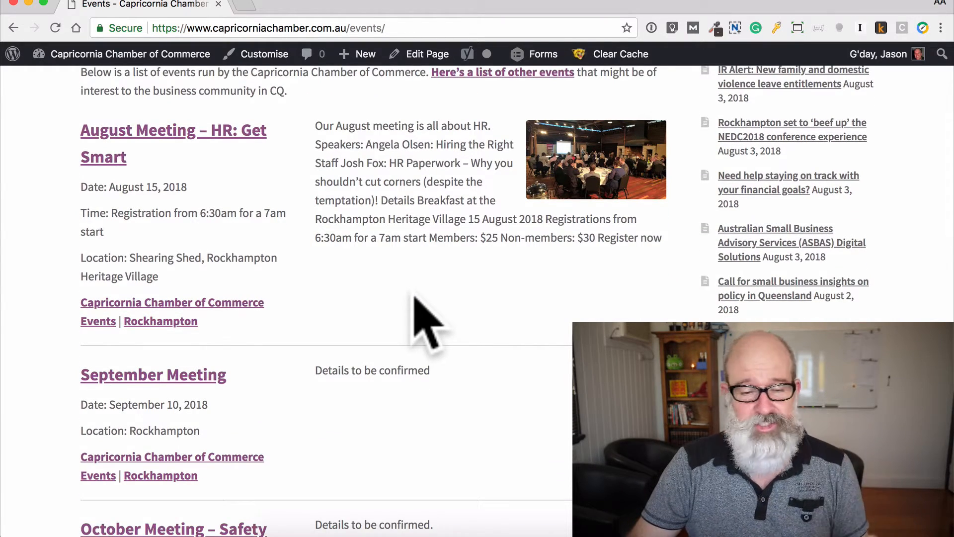
Open the August Meeting – HR: Get Smart event from the events list and review its details and registration form
scroll(426, 323, "down", 4)
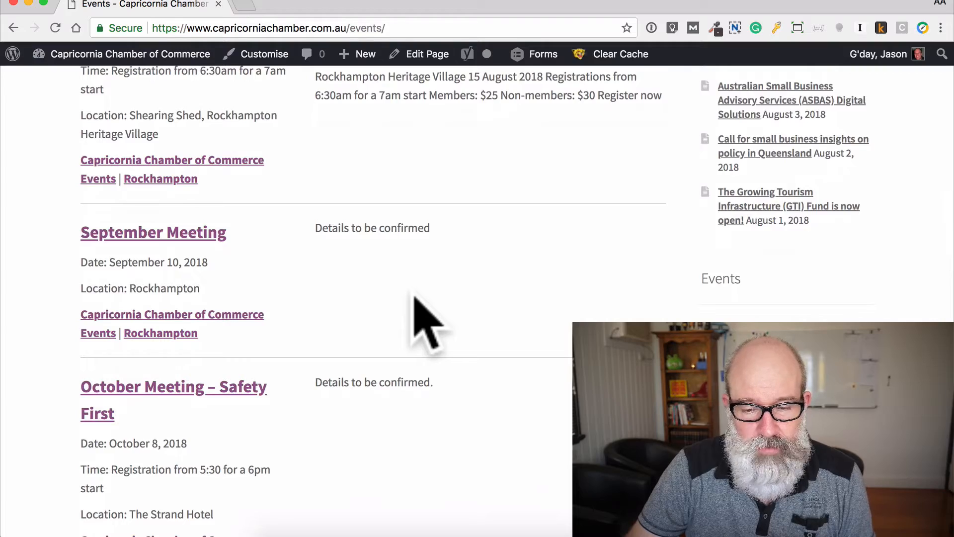
scroll(423, 320, "up", 10)
left_click(241, 314)
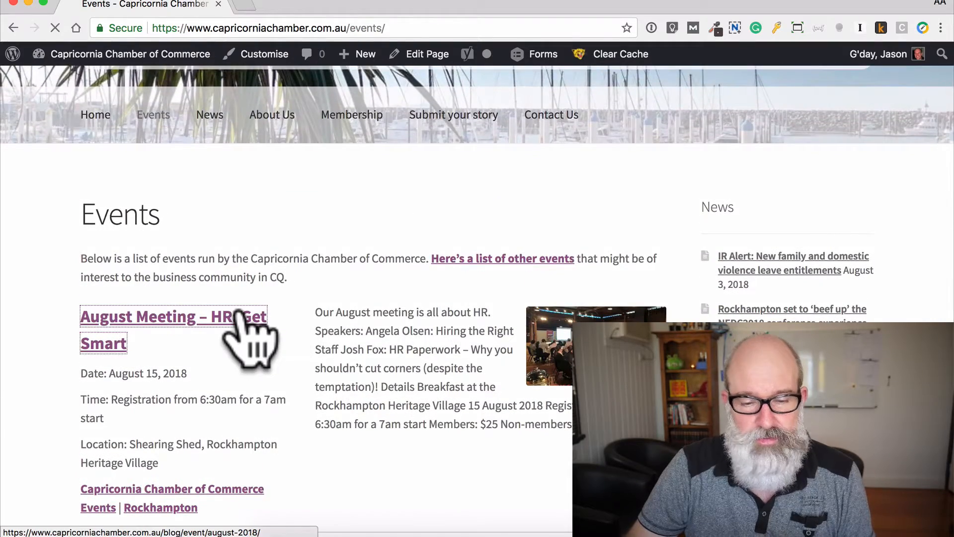
scroll(428, 351, "down", 1)
scroll(428, 351, "down", 11)
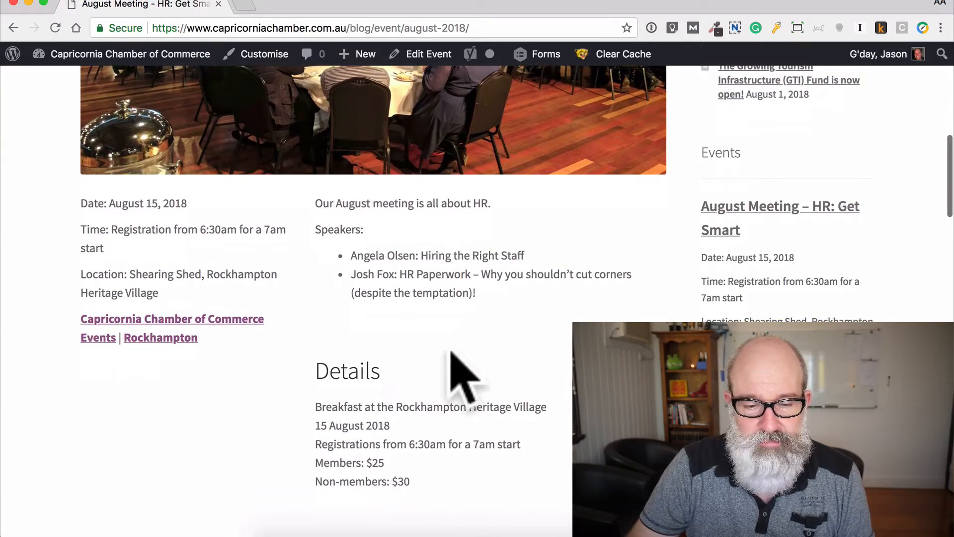
scroll(511, 341, "down", 8)
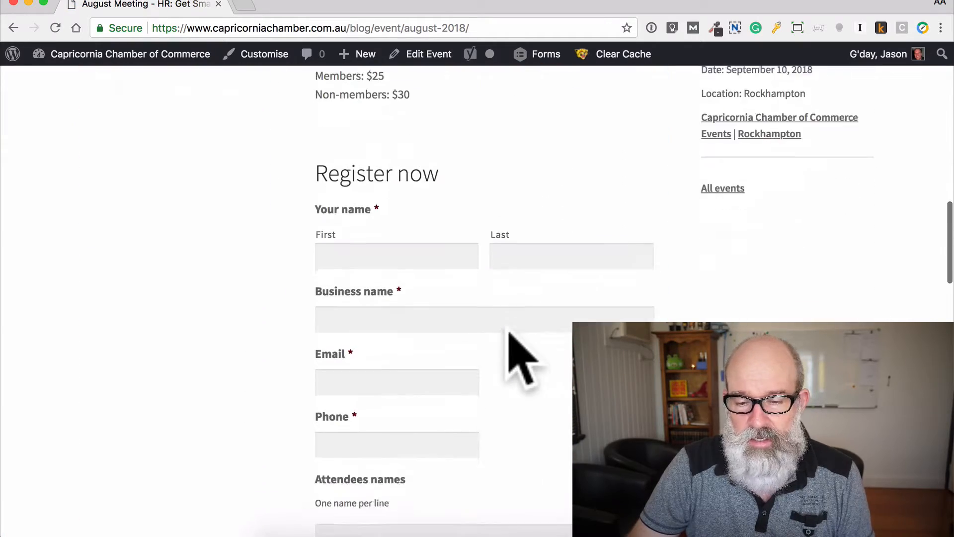
scroll(511, 341, "down", 11)
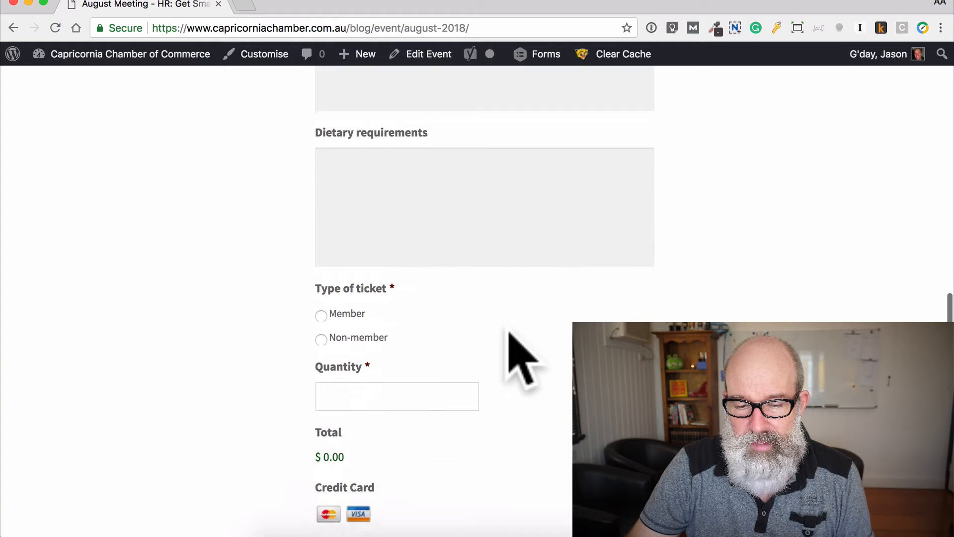
Try out the registration form with a Non-member ticket and a quantity of 2, and look over the payment fields
scroll(512, 343, "down", 1)
left_click(335, 271)
left_click(350, 295)
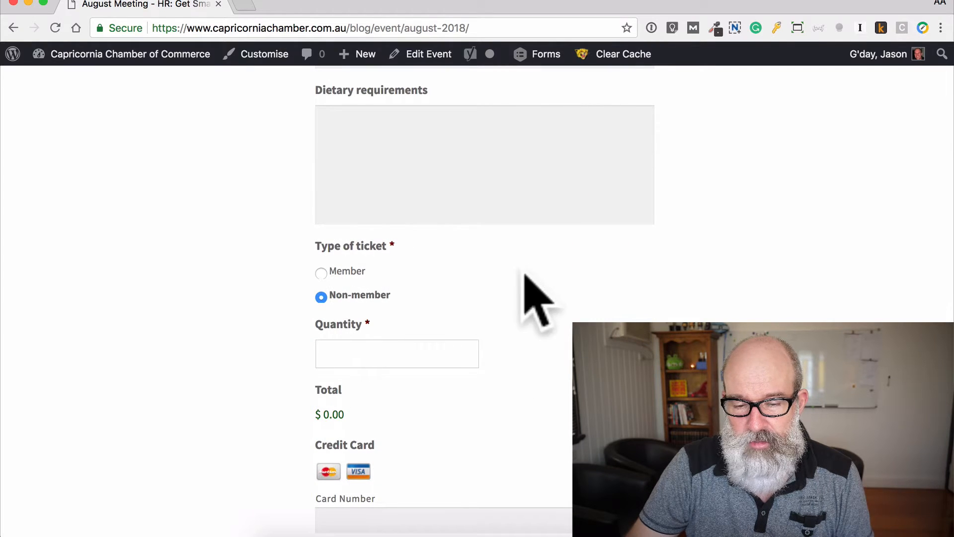
left_click(422, 347)
type("2")
key("Tab")
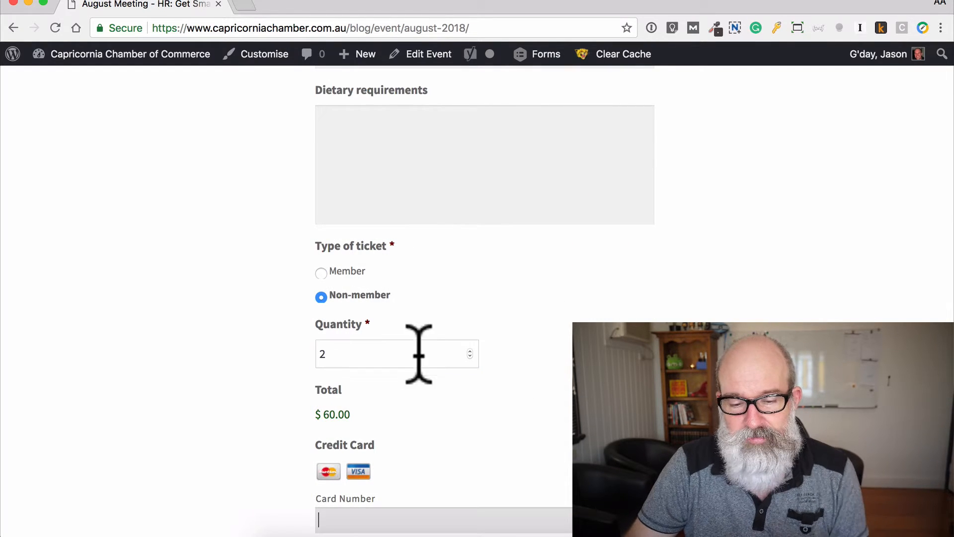
left_click(343, 272)
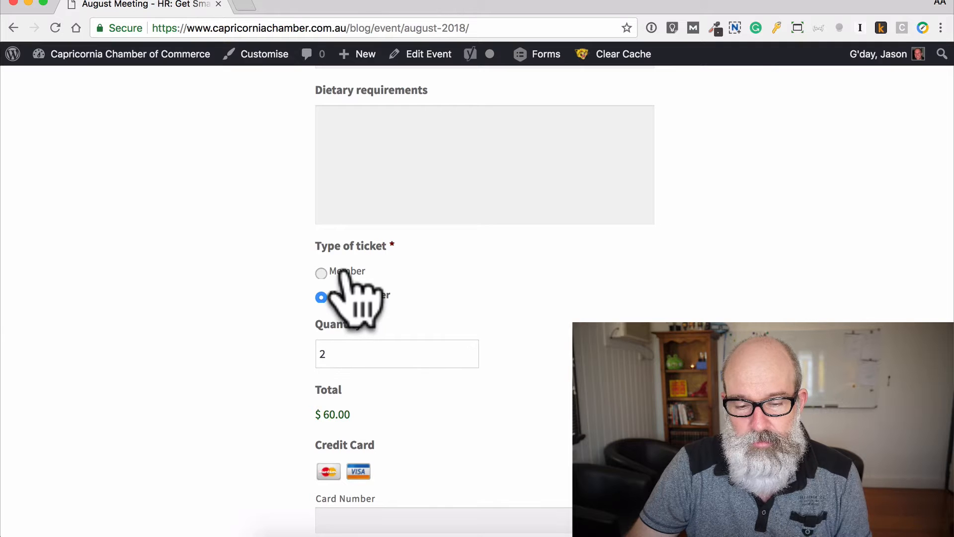
left_click(353, 294)
scroll(456, 365, "down", 1)
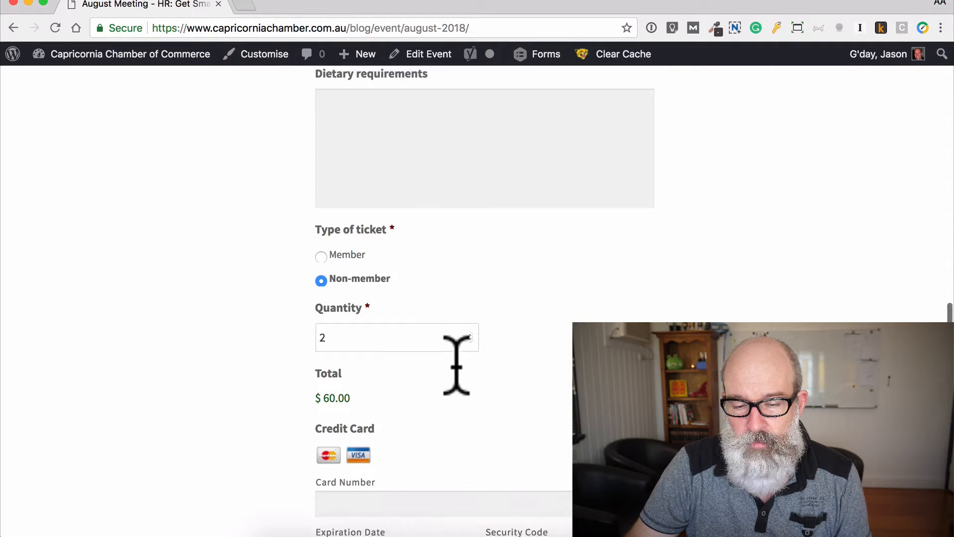
scroll(456, 365, "down", 5)
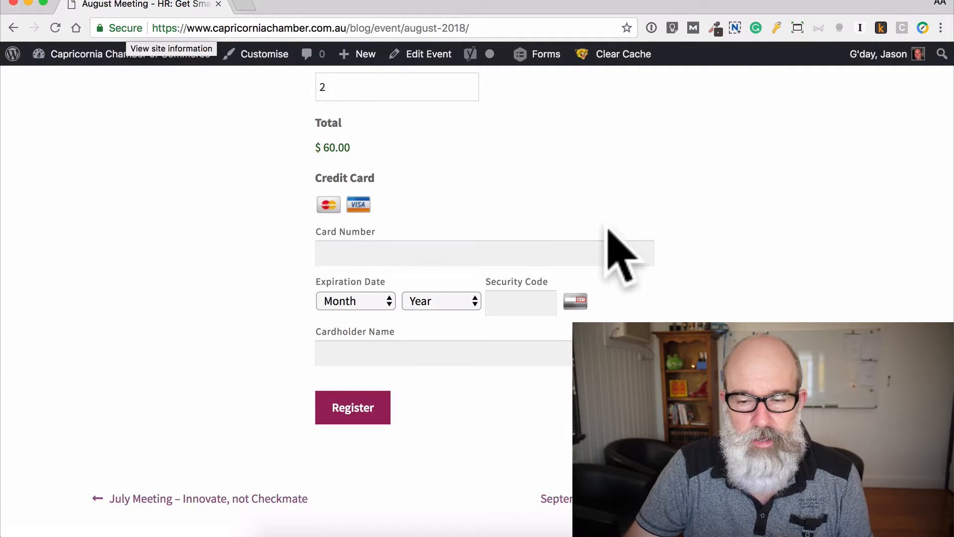
Go to the site's admin dashboard and start a new event from the Events list
scroll(608, 228, "up", 15)
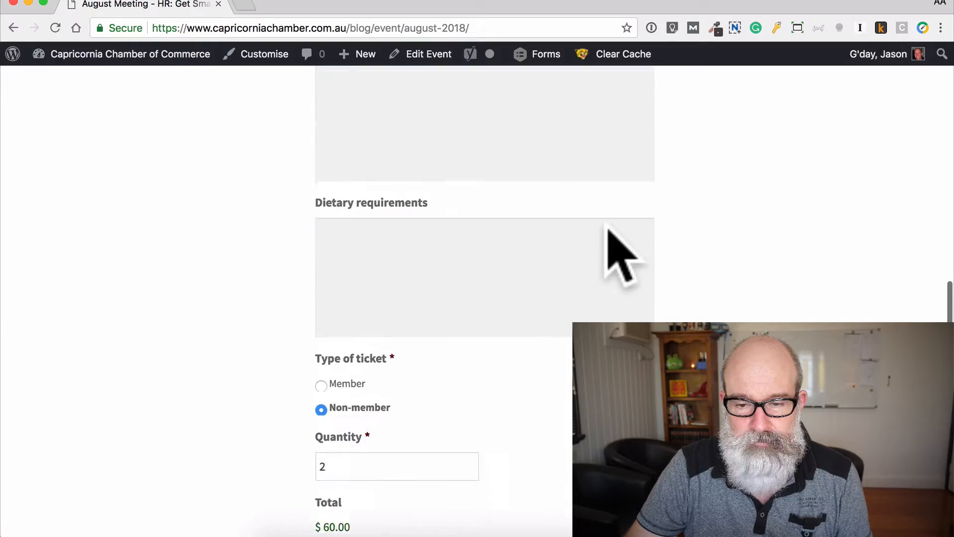
scroll(621, 256, "up", 15)
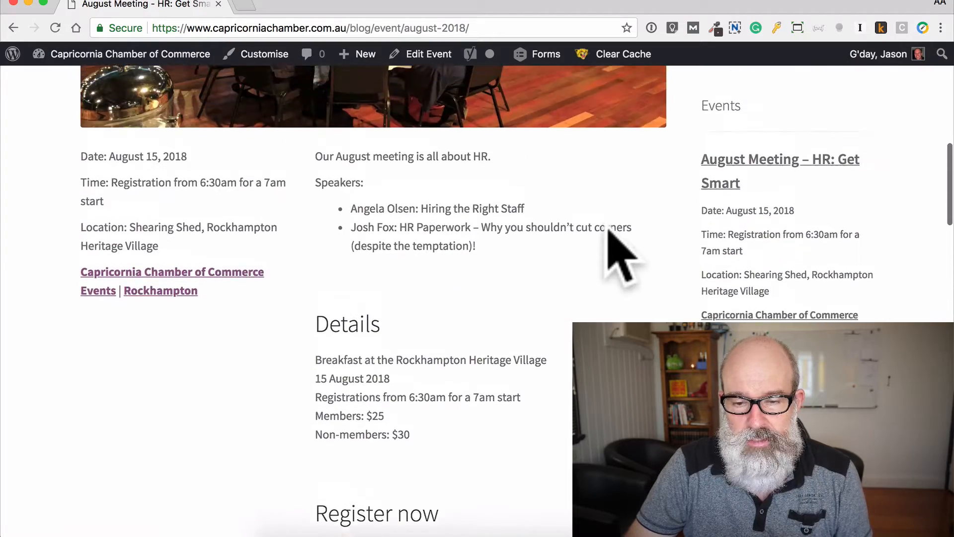
scroll(605, 220, "up", 2)
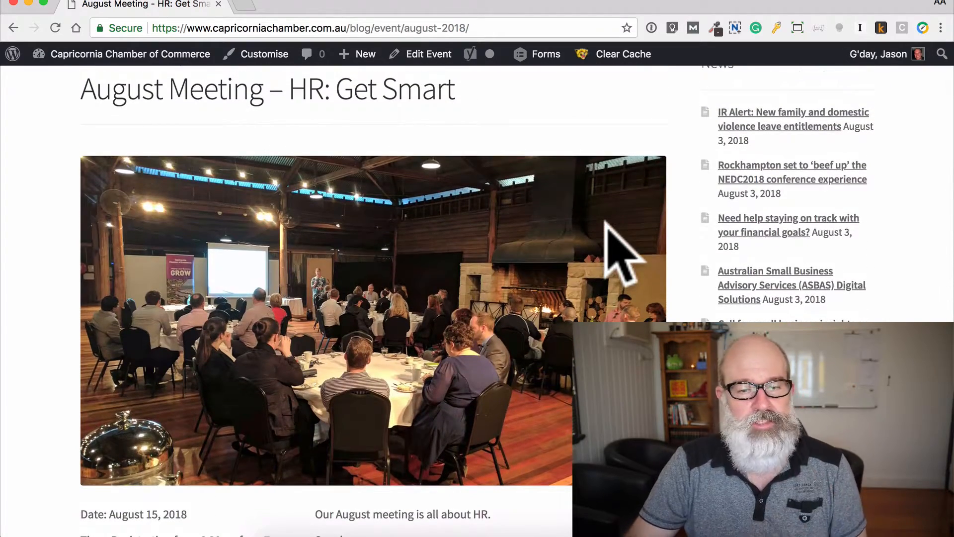
left_click(170, 60)
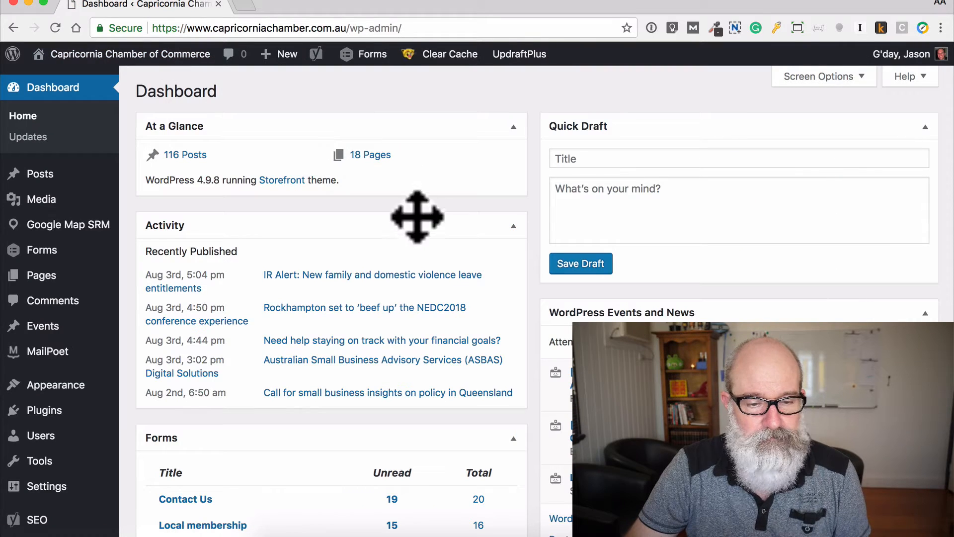
left_click(62, 328)
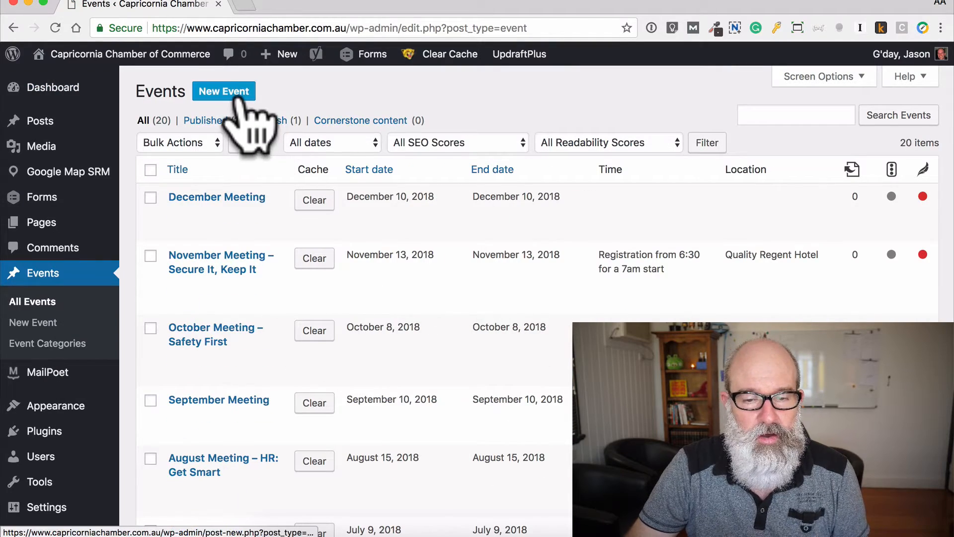
left_click(238, 98)
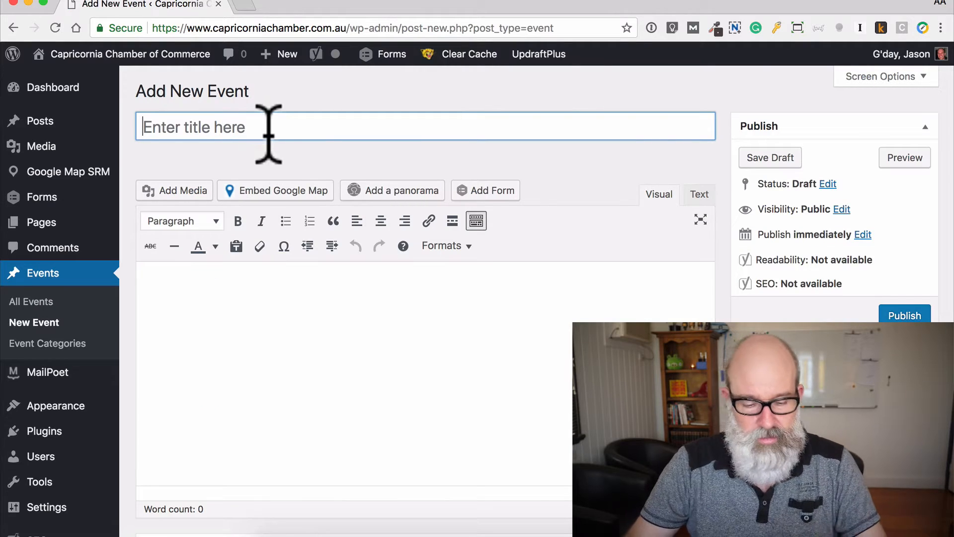
Title the new event "My test event"
type("Mt test event")
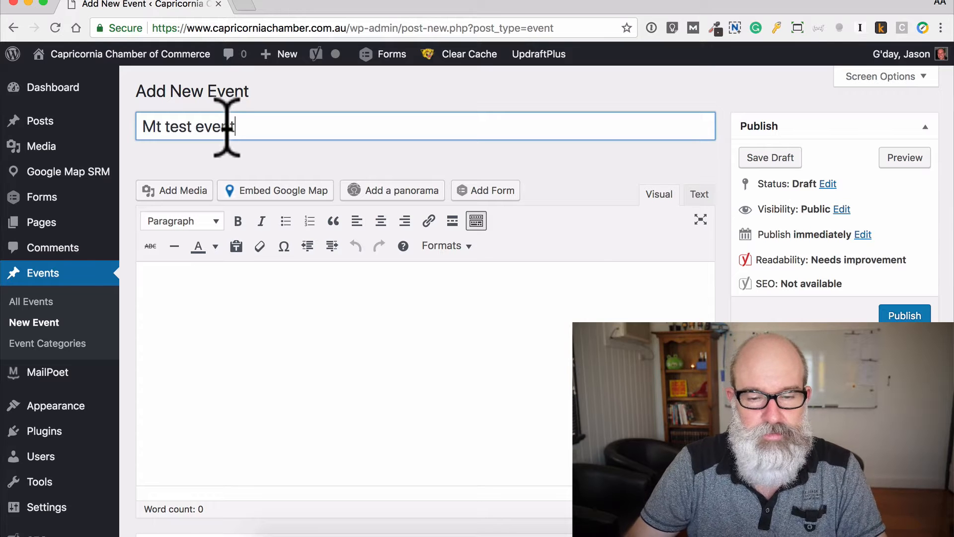
key("Left")
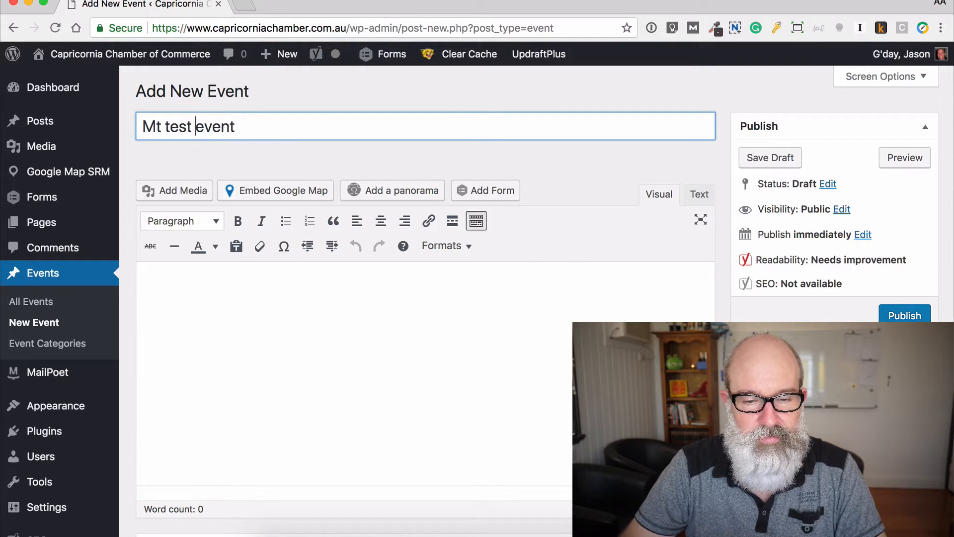
key("shift+Left")
type("y")
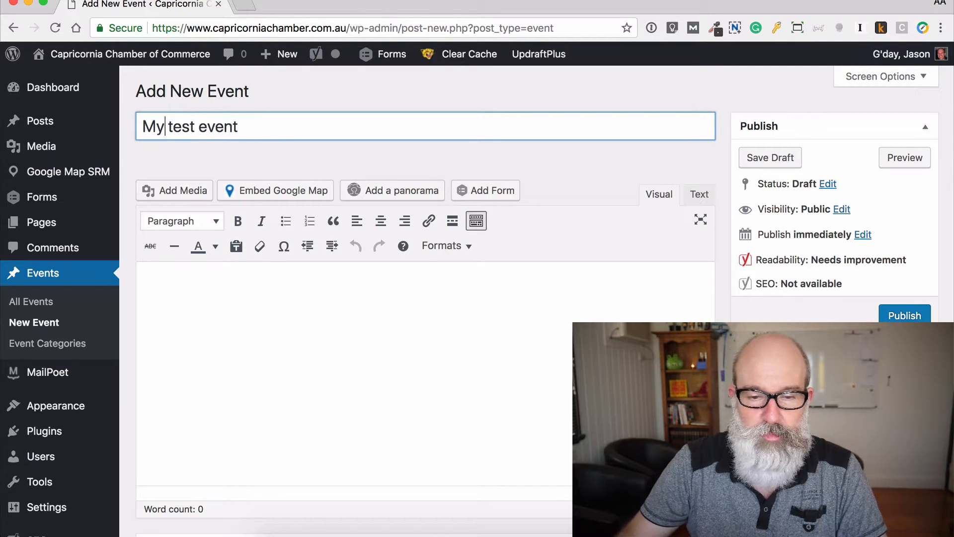
Write the event description as four separate paragraphs: Details, Overview, Speakers, etc
left_click(264, 311)
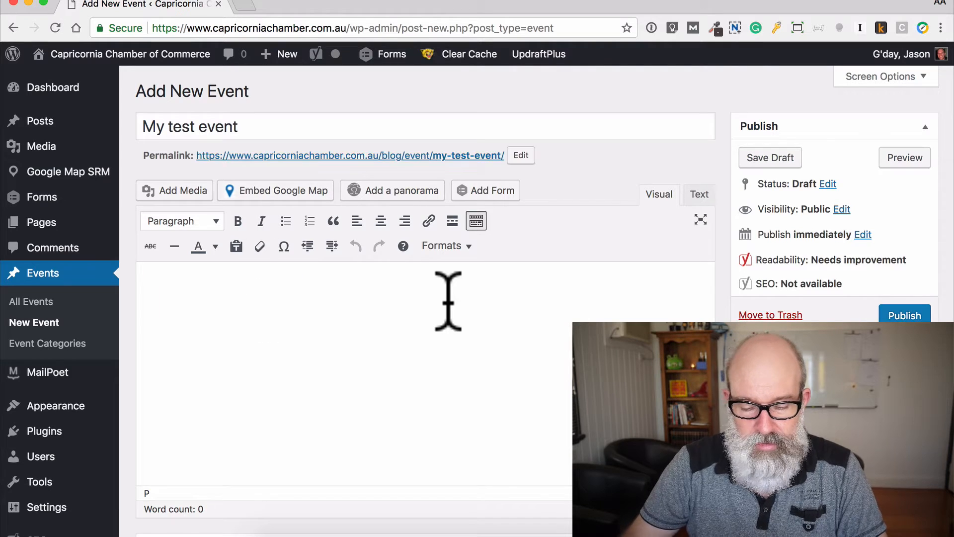
type("Details ")
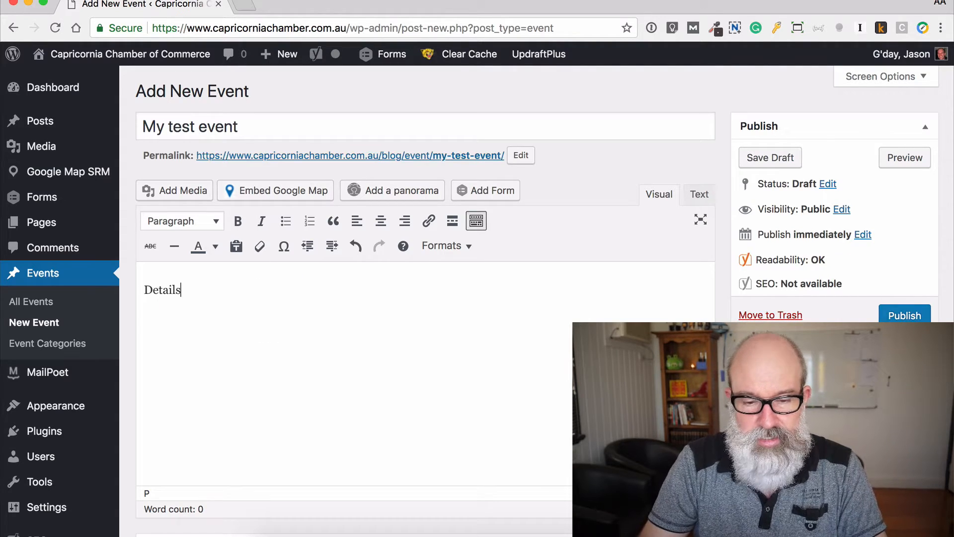
type("Overview ")
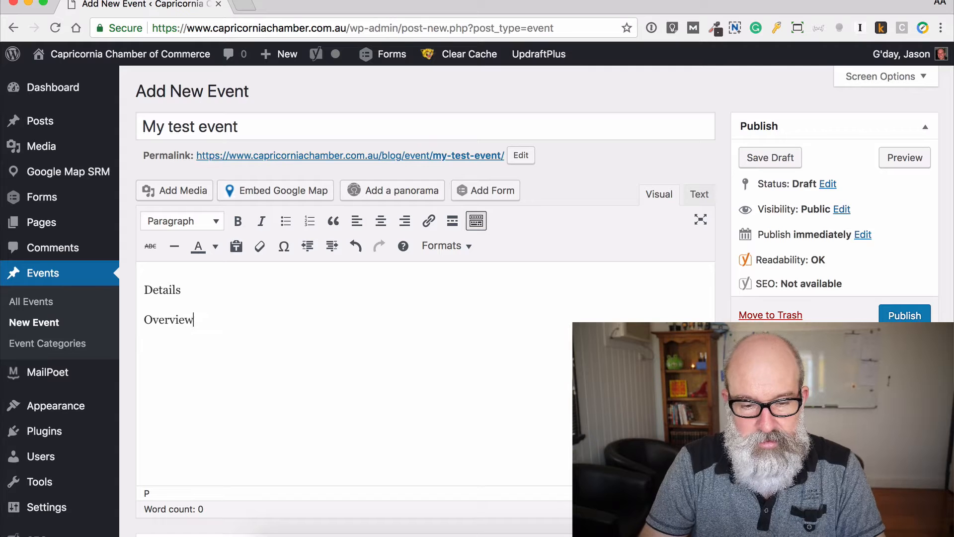
type("Speakers")
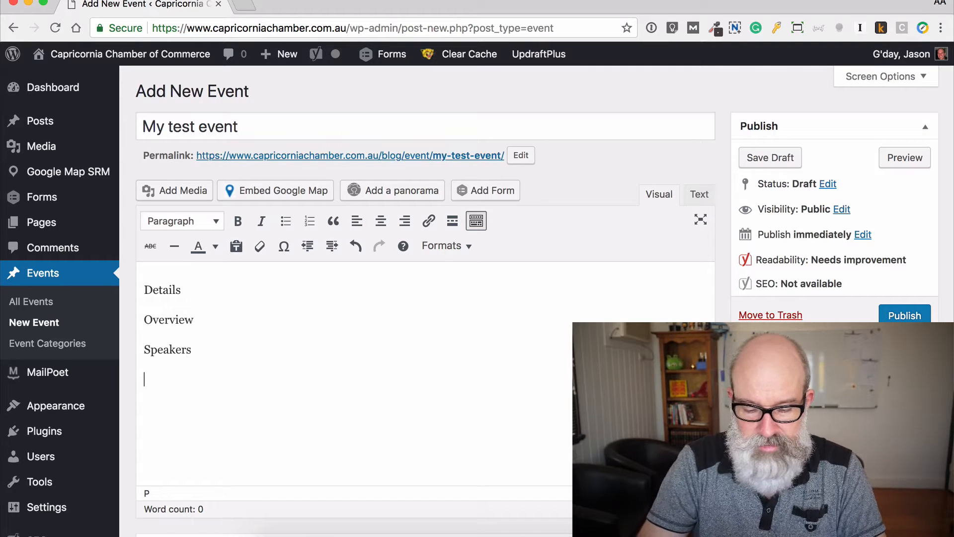
type(" etc")
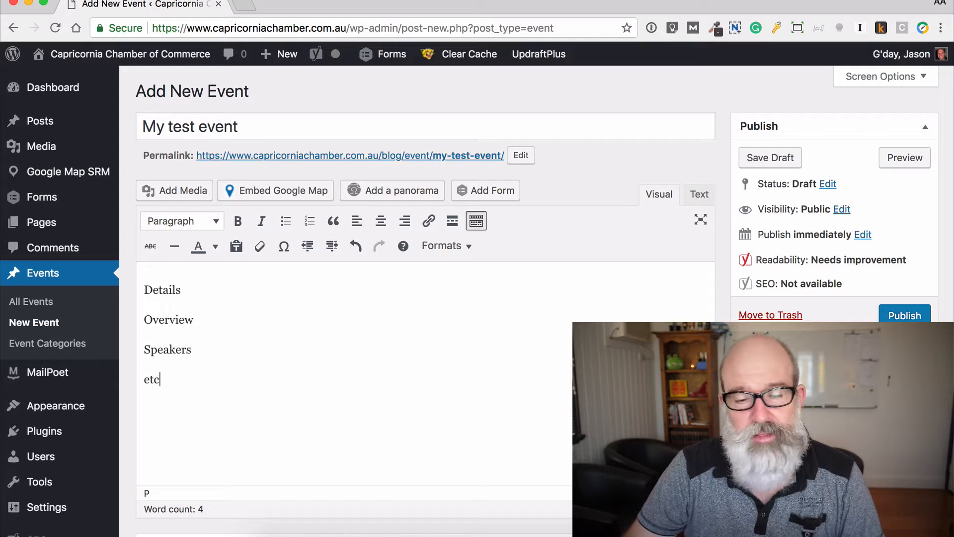
Set both the start date and the end date of the event to 2018-09-28
scroll(460, 309, "down", 9)
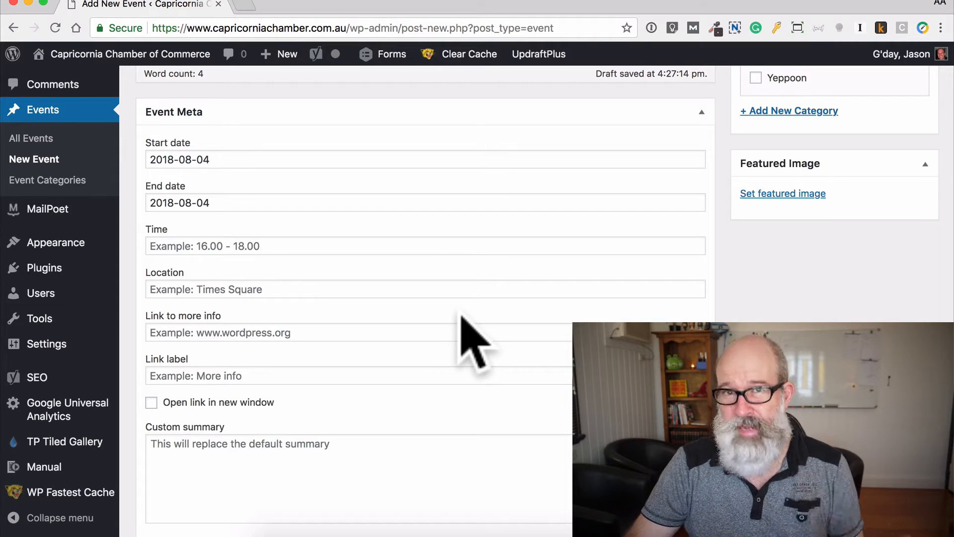
left_click(278, 160)
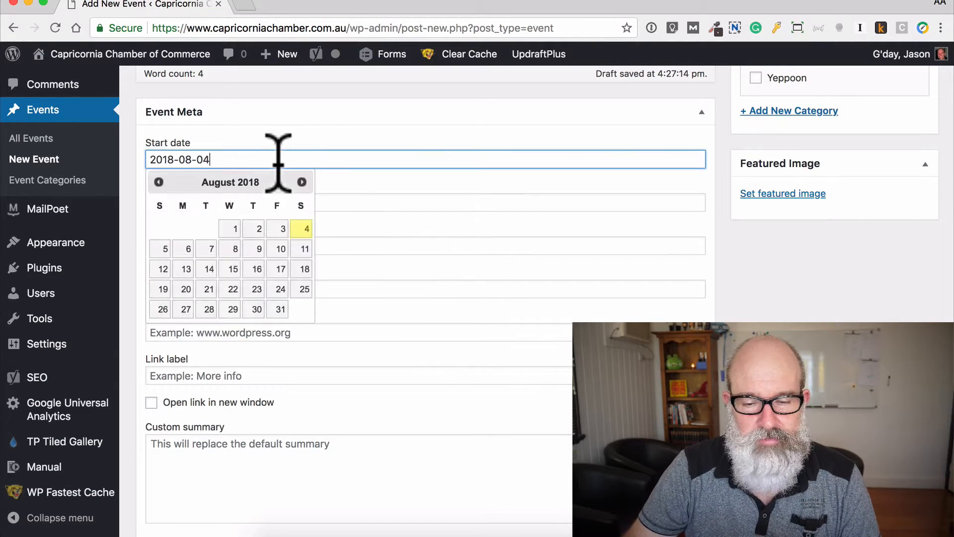
scroll(288, 171, "down", 1)
left_click(301, 182)
left_click(288, 299)
scroll(289, 299, "down", 1)
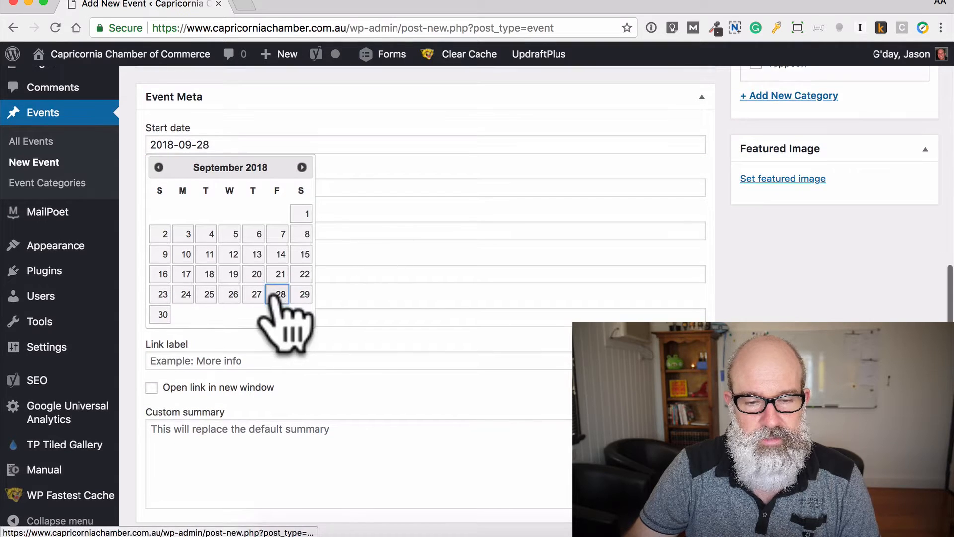
left_click(245, 188)
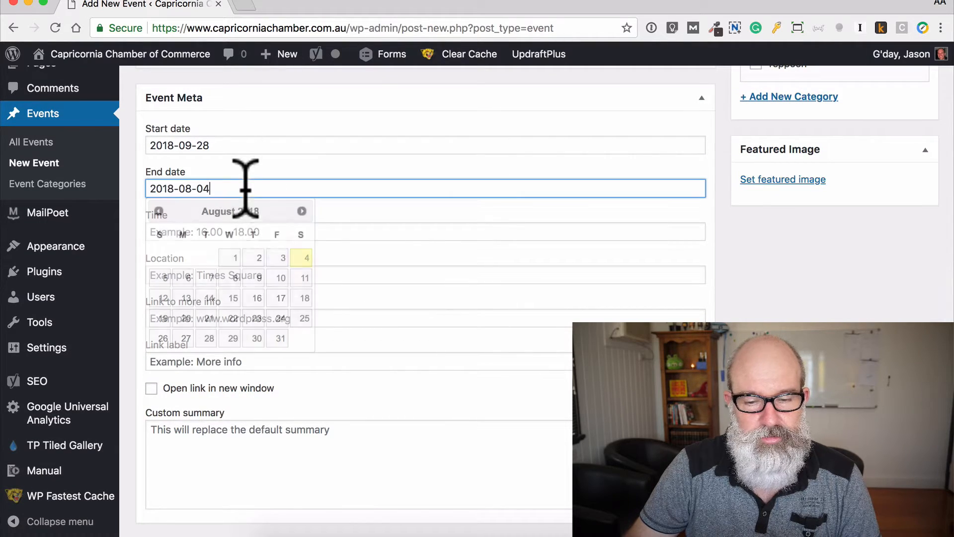
left_click(301, 211)
left_click(278, 338)
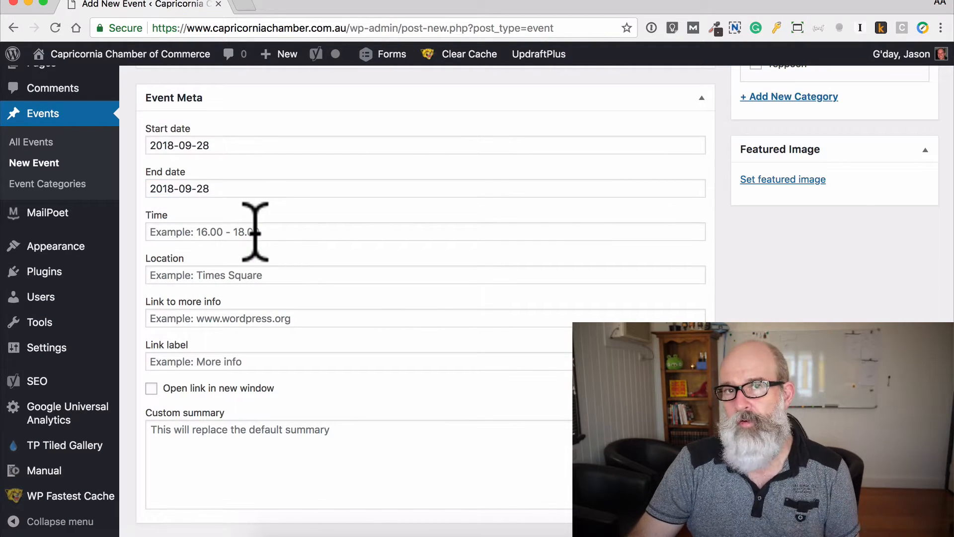
Set the time to "Registration from 6:30am for a 7am start" and the location to "Shearing Shed, Rockhampton Heritage Village"
left_click(255, 231)
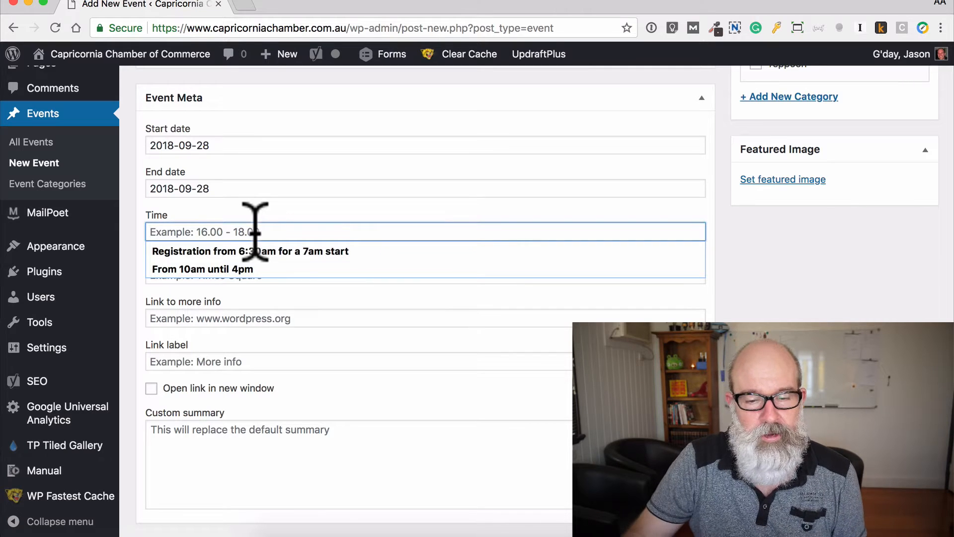
left_click(274, 248)
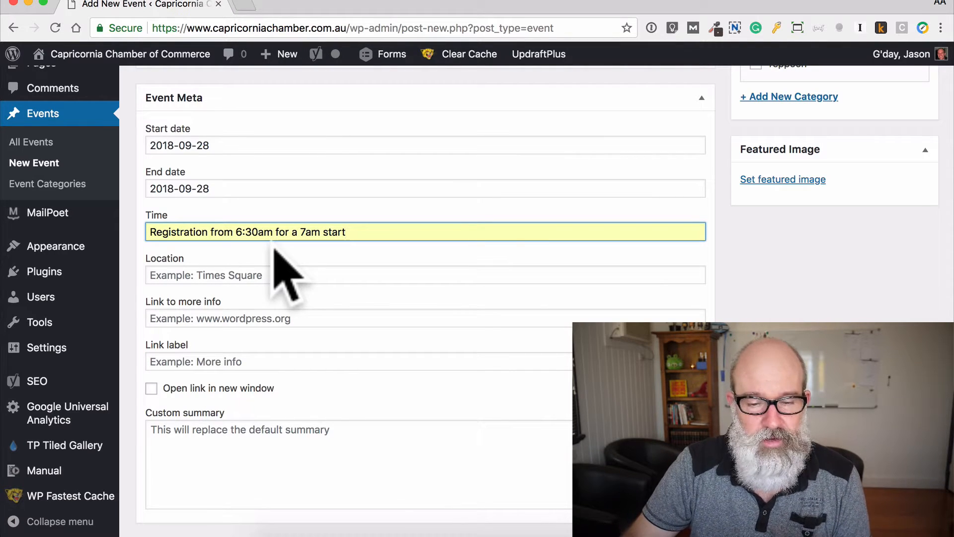
left_click(275, 276)
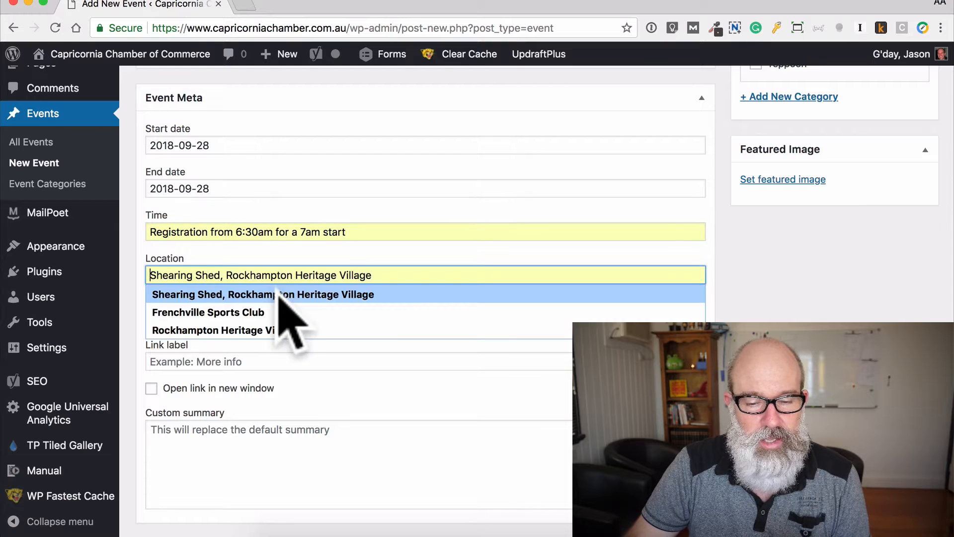
left_click(278, 296)
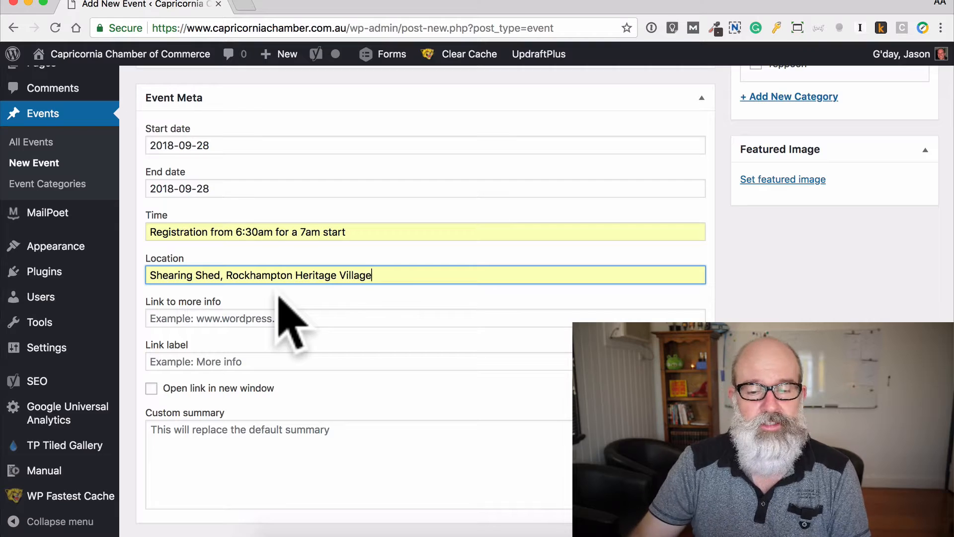
scroll(278, 298, "up", 10)
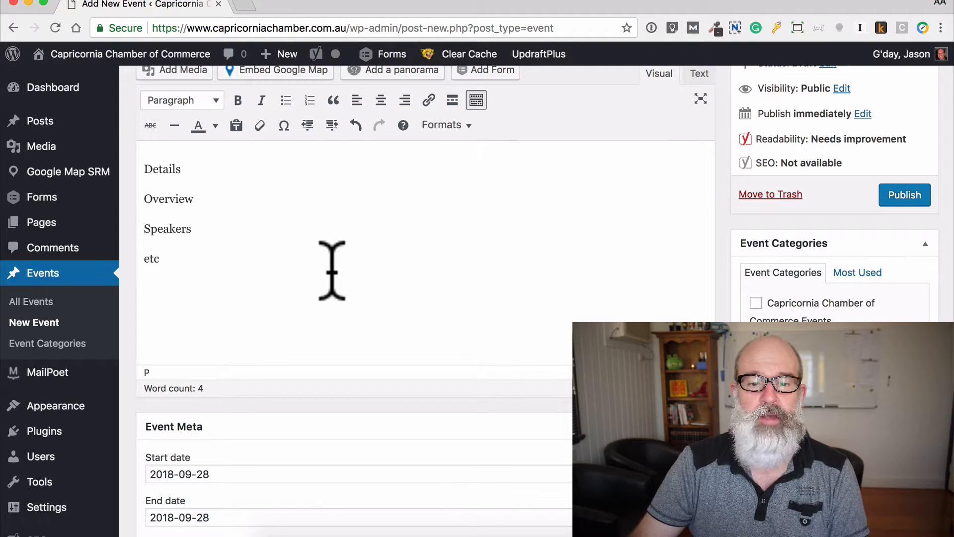
scroll(332, 271, "down", 7)
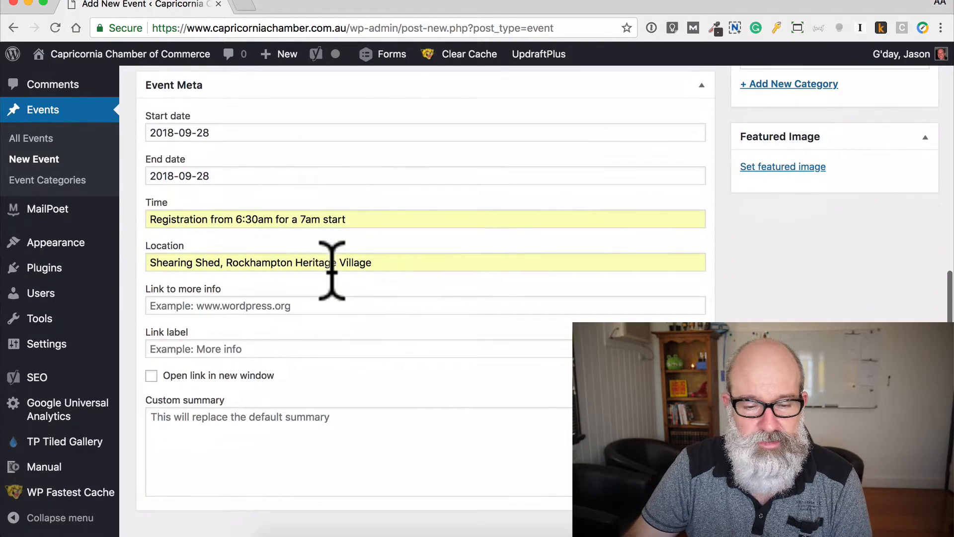
Set the media library photo IMG_20170704_070708.jpg, showing people seated at round tables, as the event's featured image
left_click(331, 301)
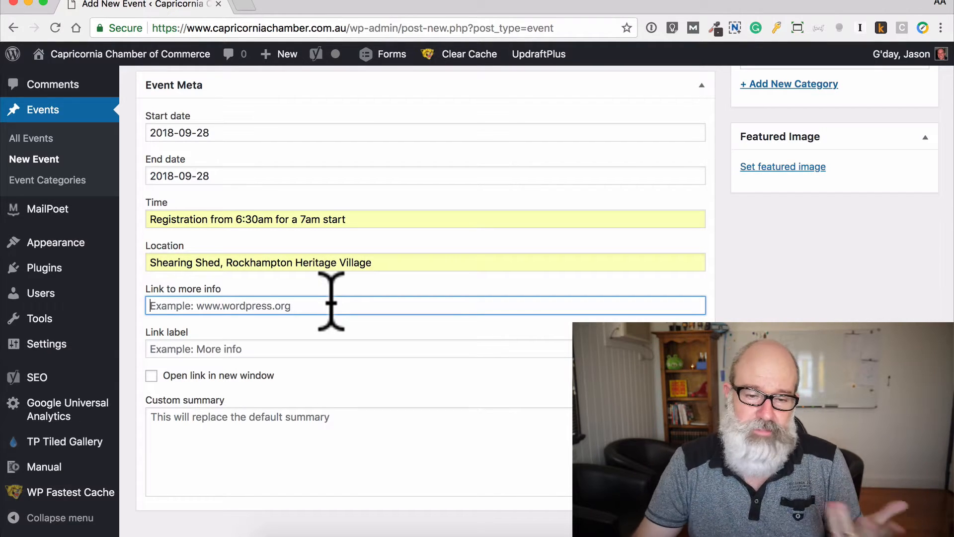
scroll(330, 302, "up", 2)
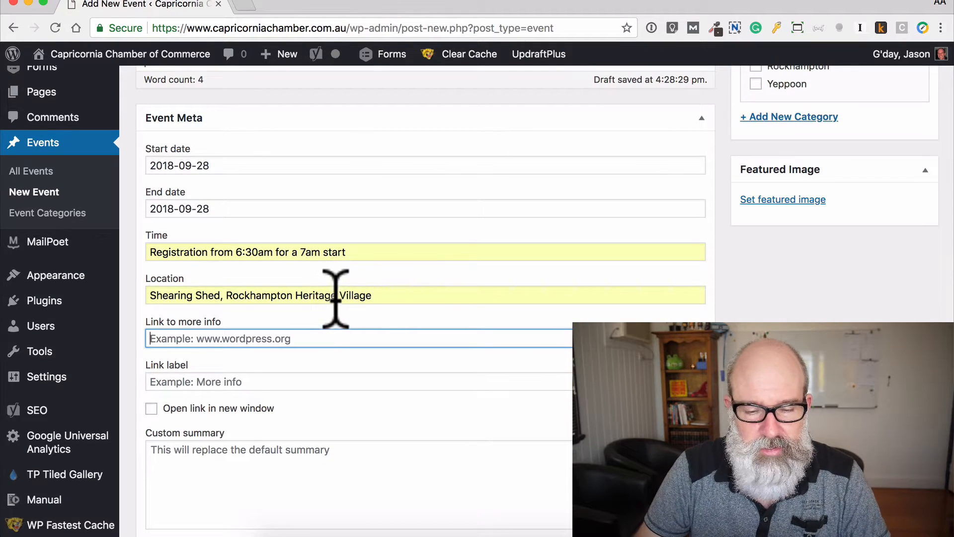
scroll(333, 300, "down", 5)
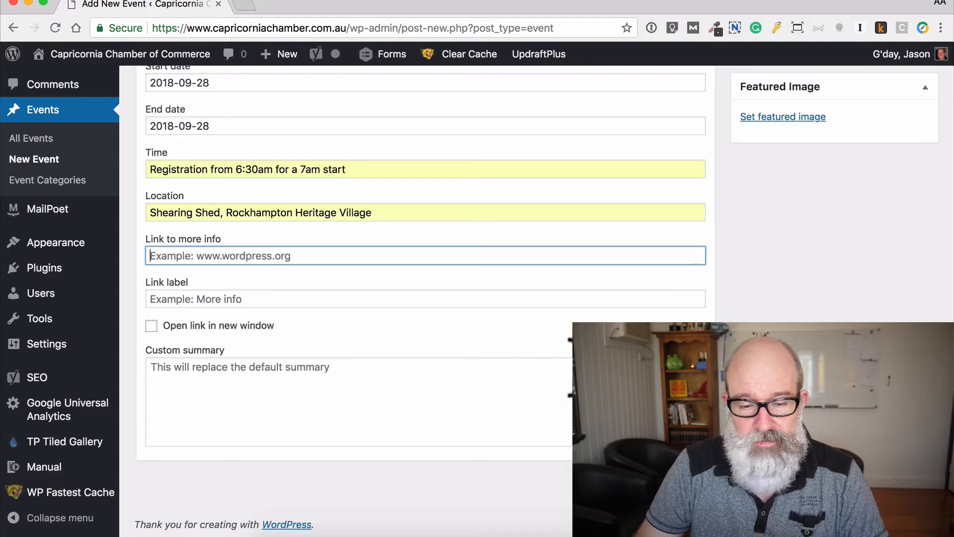
scroll(437, 385, "up", 8)
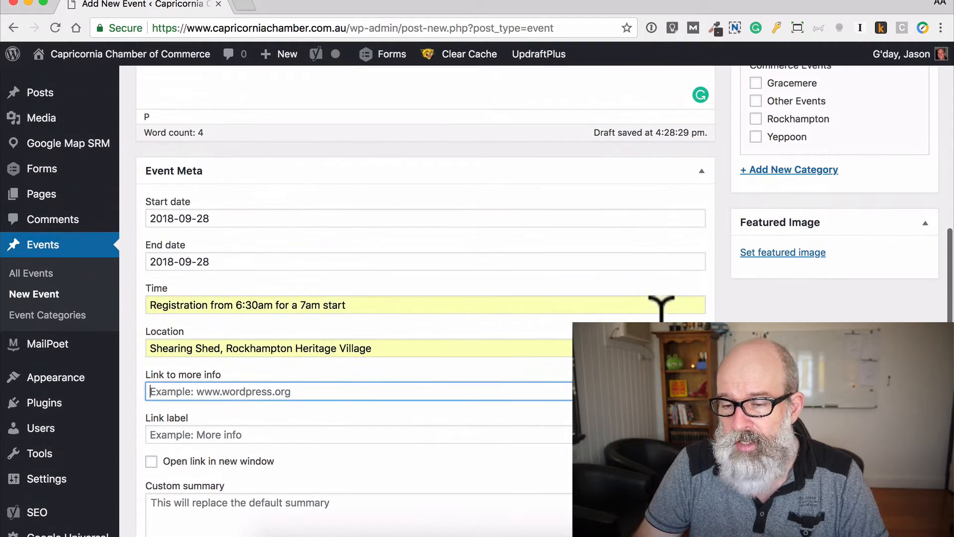
left_click(790, 249)
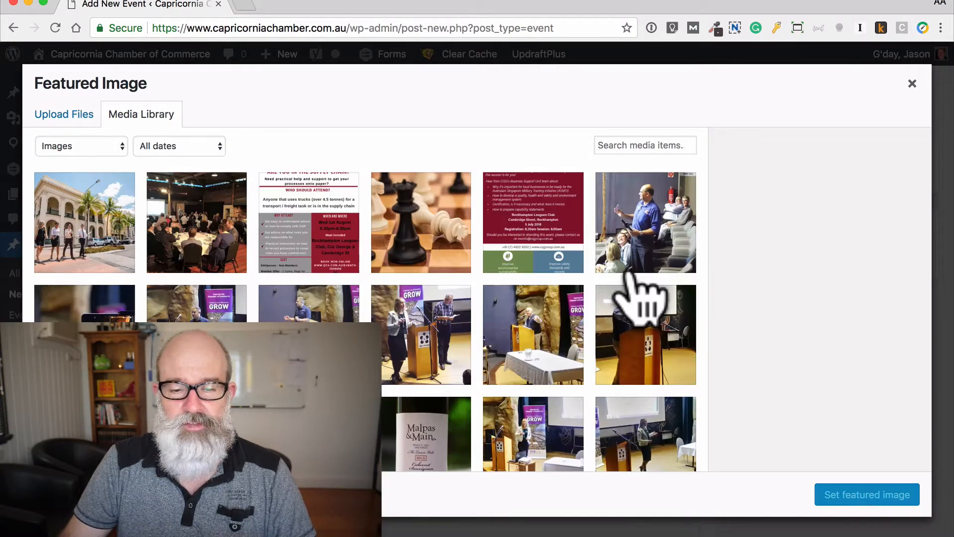
left_click(197, 216)
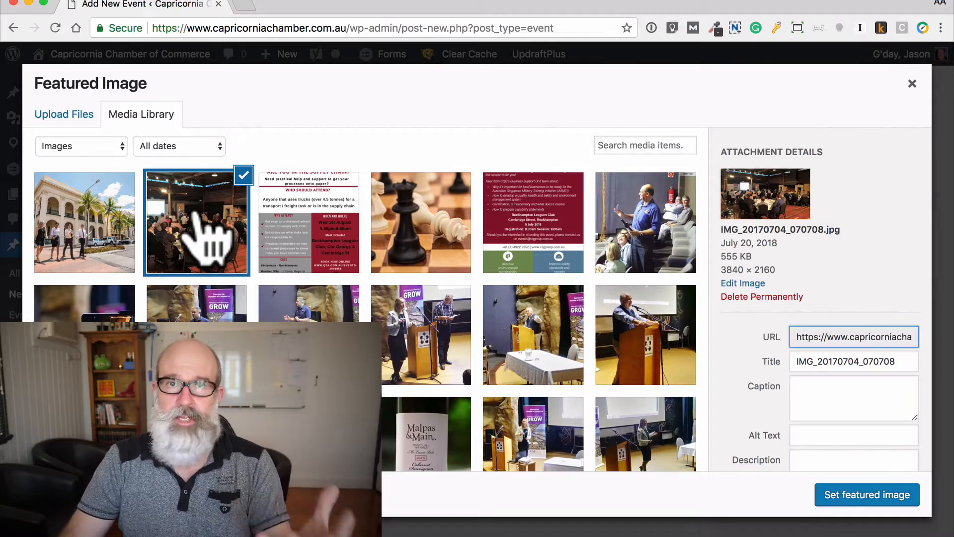
left_click(891, 500)
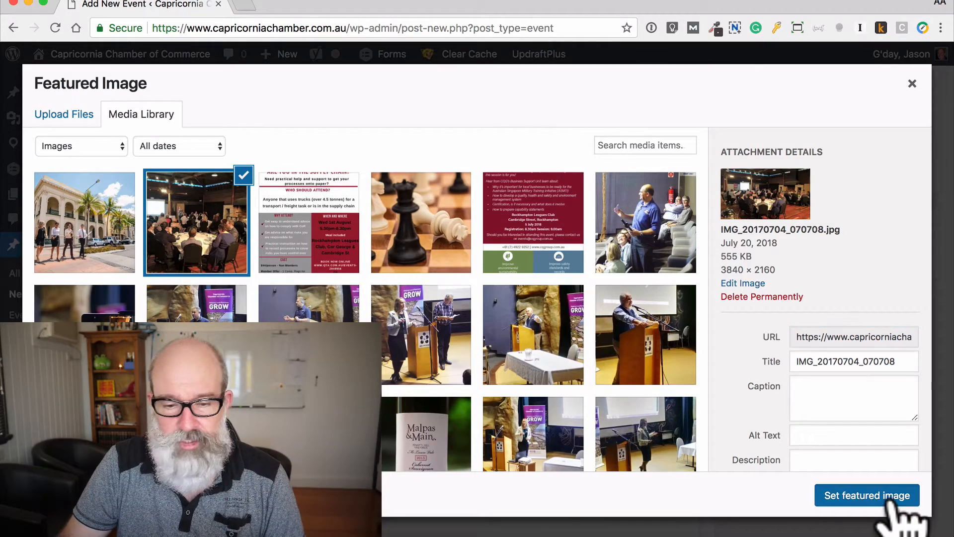
Publish the "My test event" event
scroll(656, 399, "up", 3)
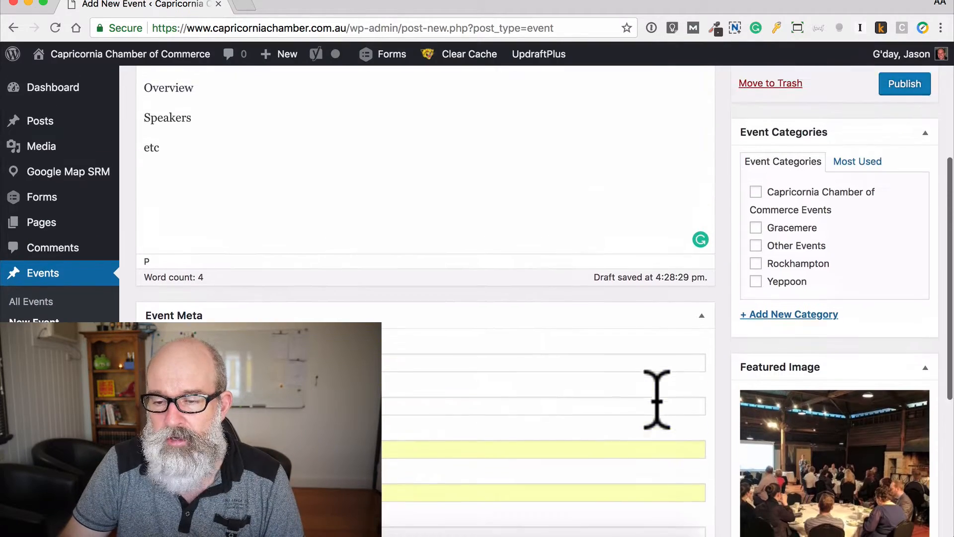
scroll(802, 271, "up", 5)
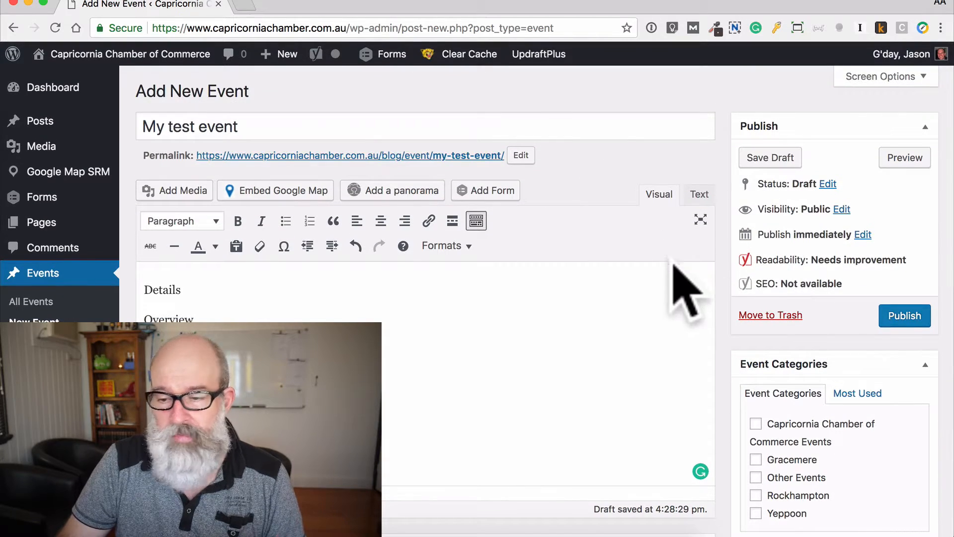
left_click(902, 315)
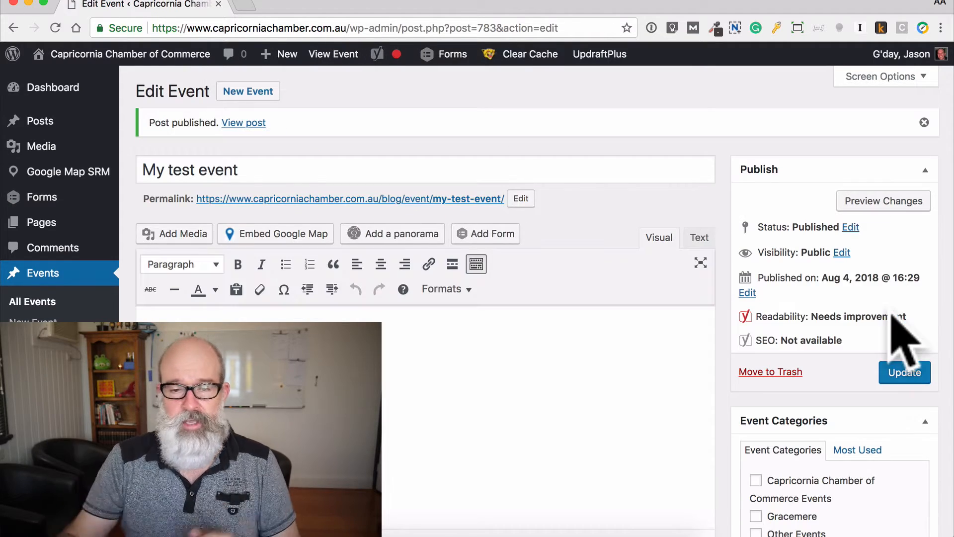
View the published event page and check its title, featured image, date, time, location and description
left_click(345, 59)
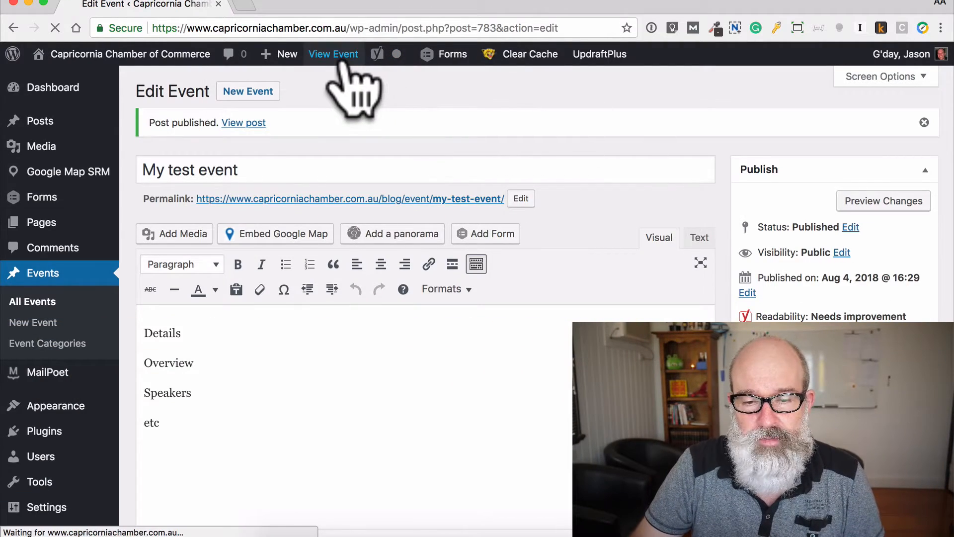
scroll(618, 266, "down", 5)
scroll(615, 238, "down", 5)
scroll(546, 209, "up", 2)
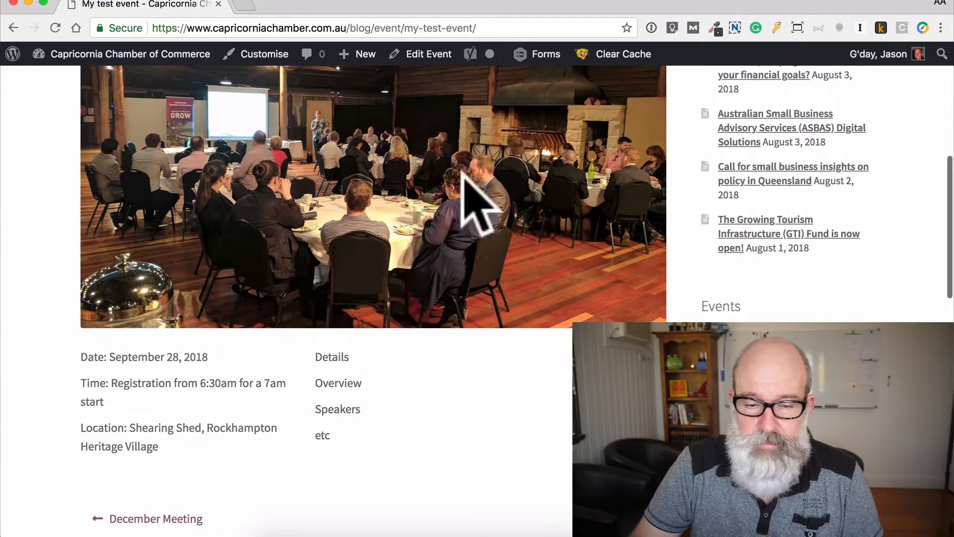
scroll(106, 240, "down", 3)
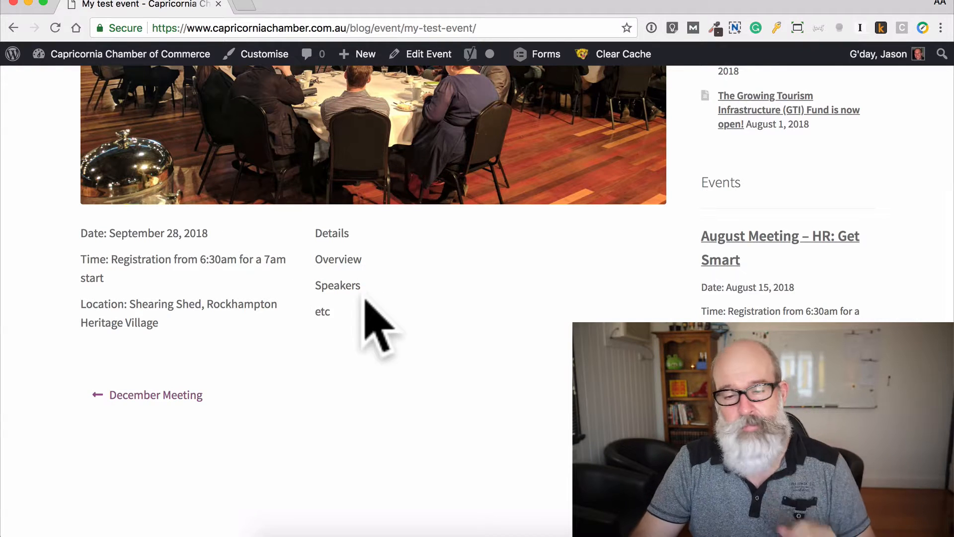
scroll(365, 299, "up", 6)
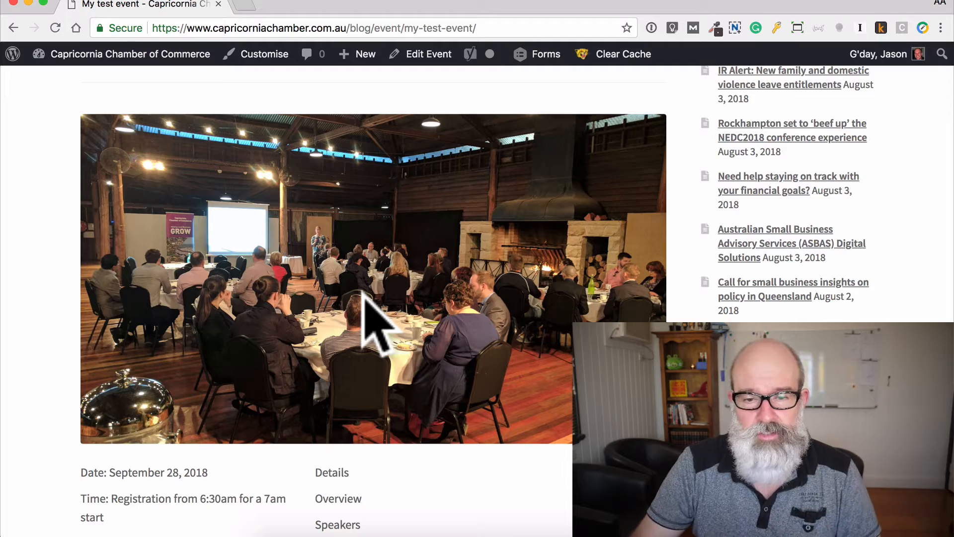
scroll(363, 294, "up", 7)
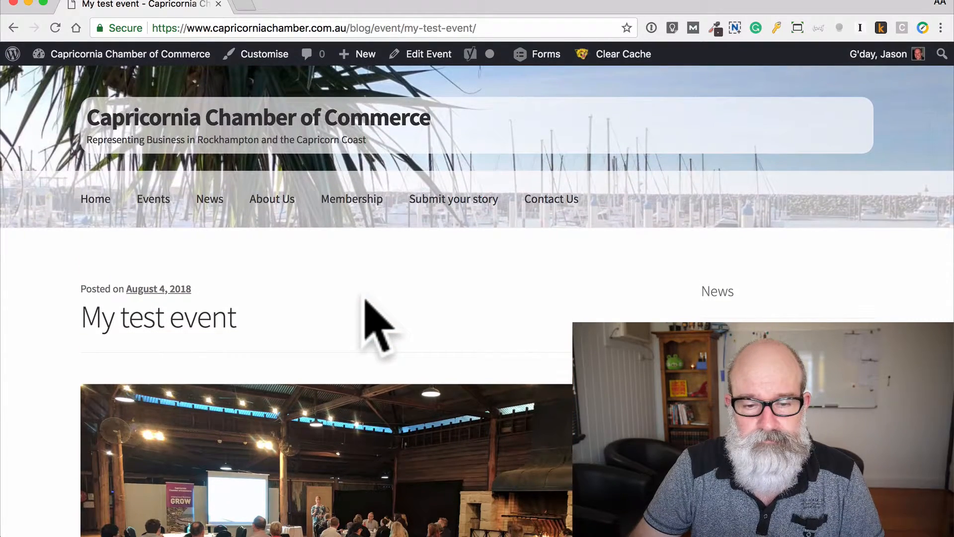
Return to the site's dashboard and duplicate the "Registrations 2018-08" form from the list of forms
left_click(187, 54)
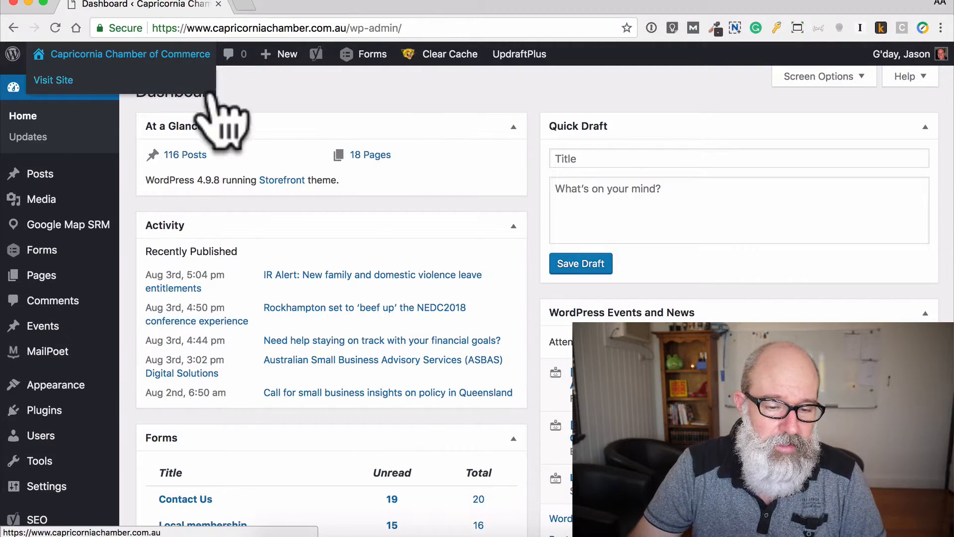
mouse_move(28, 250)
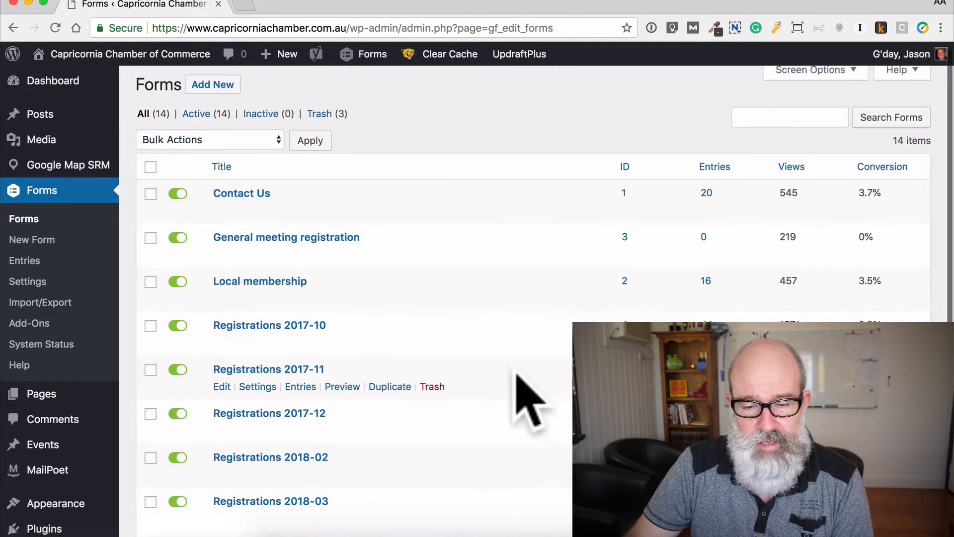
scroll(520, 388, "down", 6)
scroll(485, 395, "down", 1)
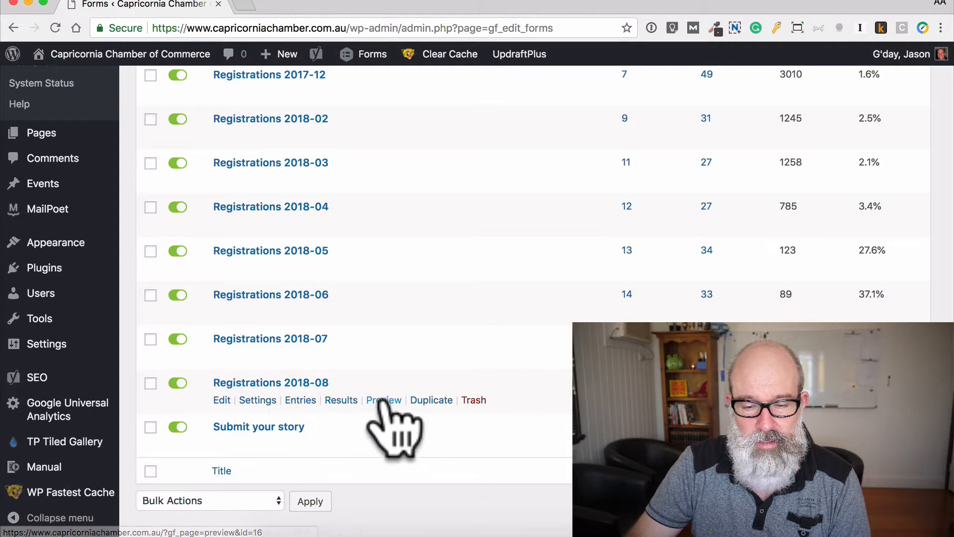
left_click(427, 404)
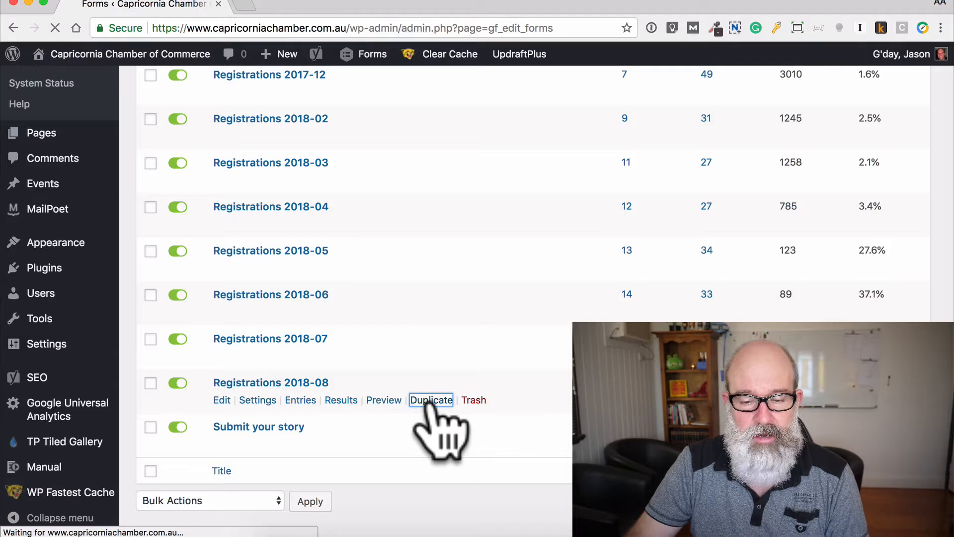
Open the duplicated registration form for editing and rename it "Registrations 2018-08 test"
scroll(429, 405, "down", 10)
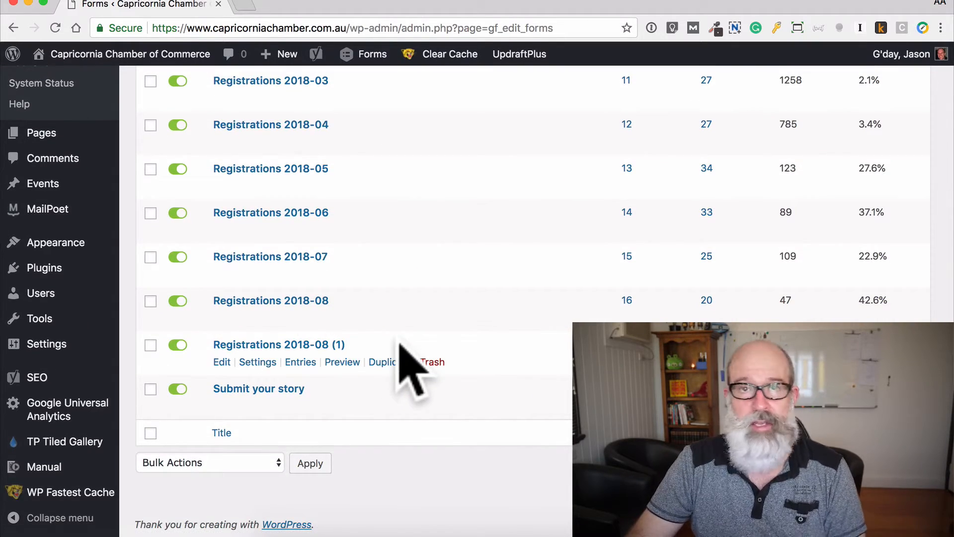
left_click(332, 344)
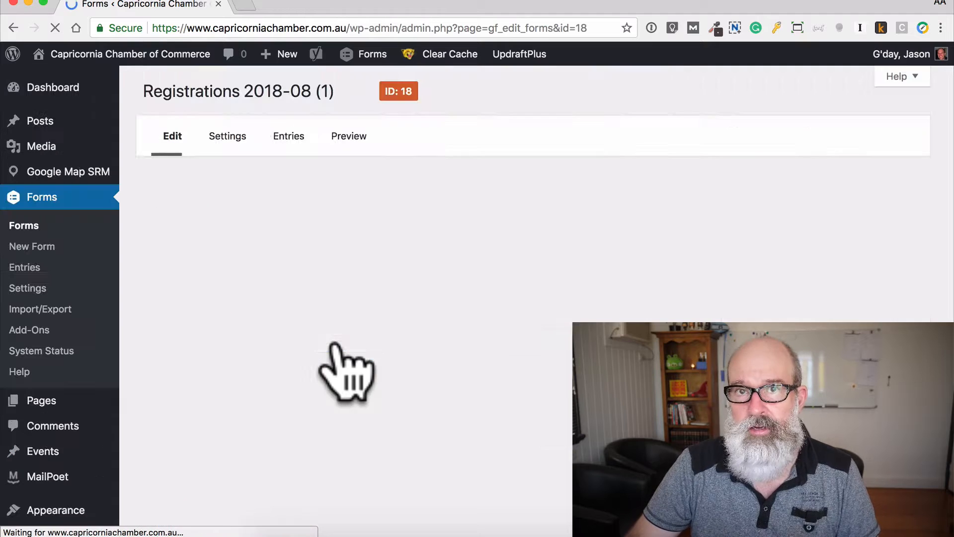
left_click(334, 342)
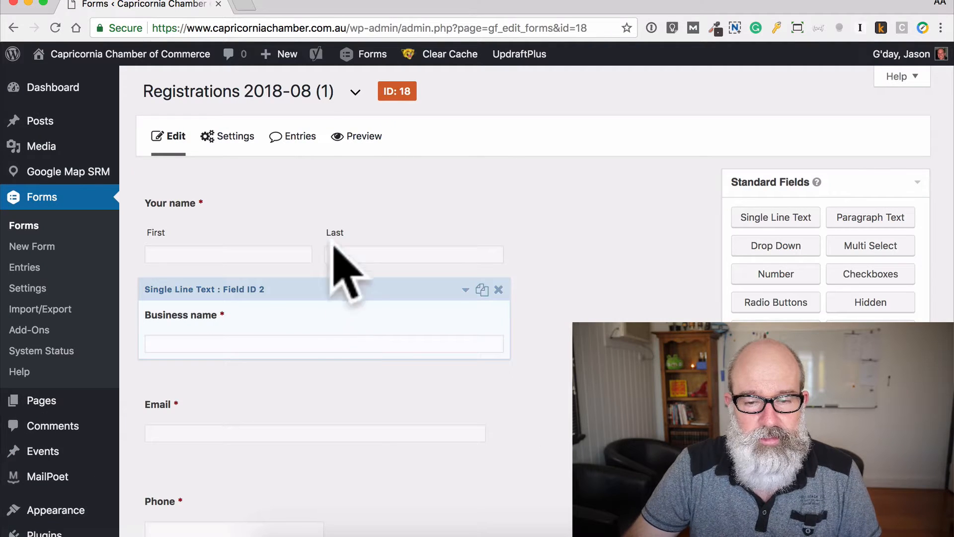
left_click(321, 92)
left_click(298, 157)
key("BackSpace")
key("BackSpace")
key("BackSpace")
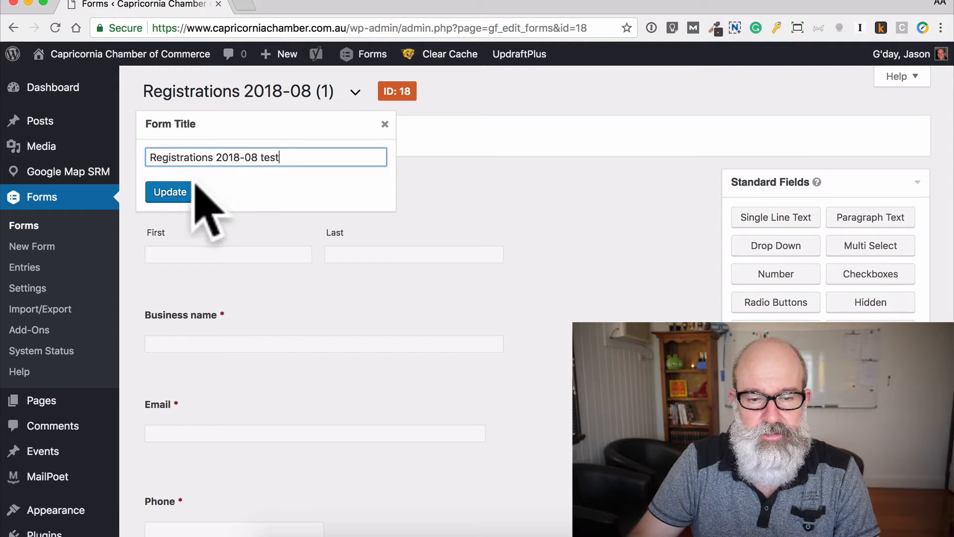
left_click(180, 193)
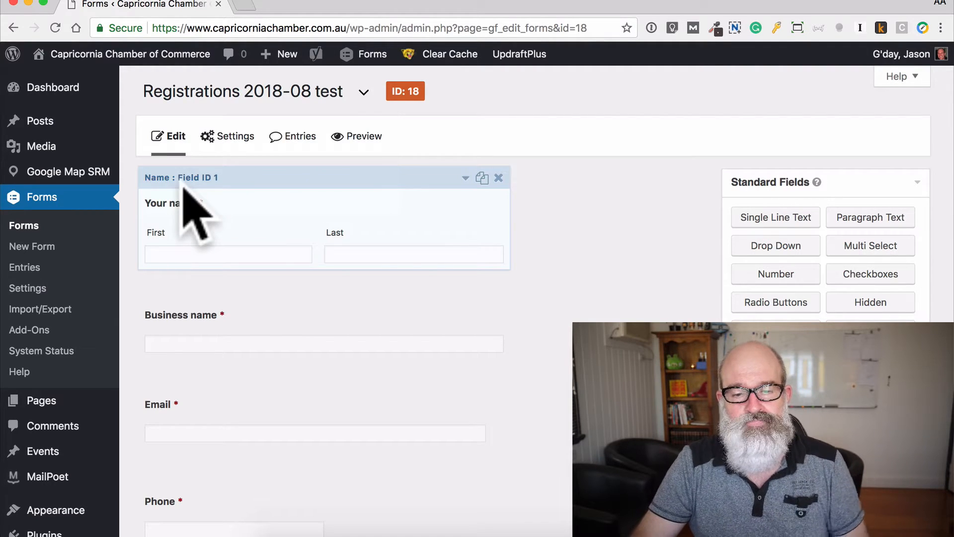
In the form's "Type of ticket" field, set the Member price to $0.00 and the Non-member price to $10.00
scroll(403, 370, "down", 4)
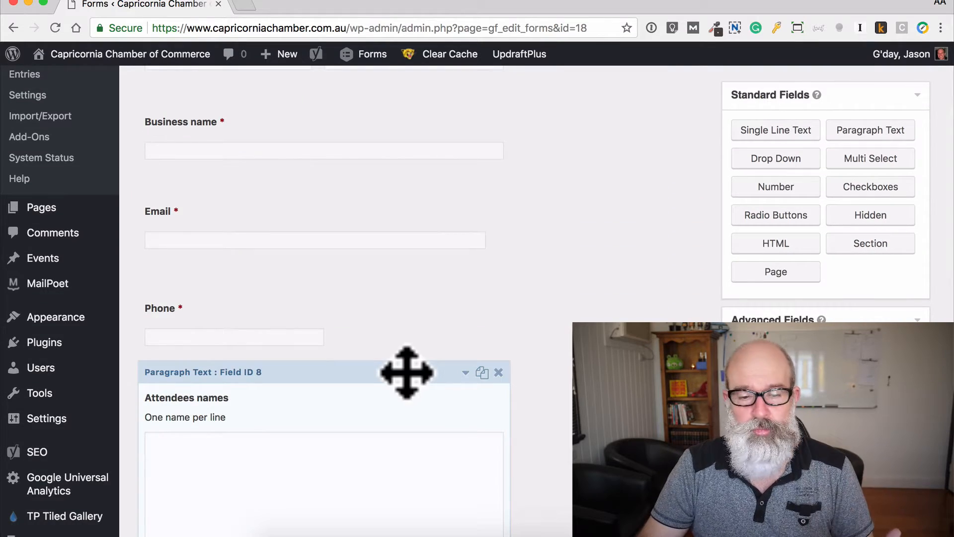
scroll(406, 372, "down", 8)
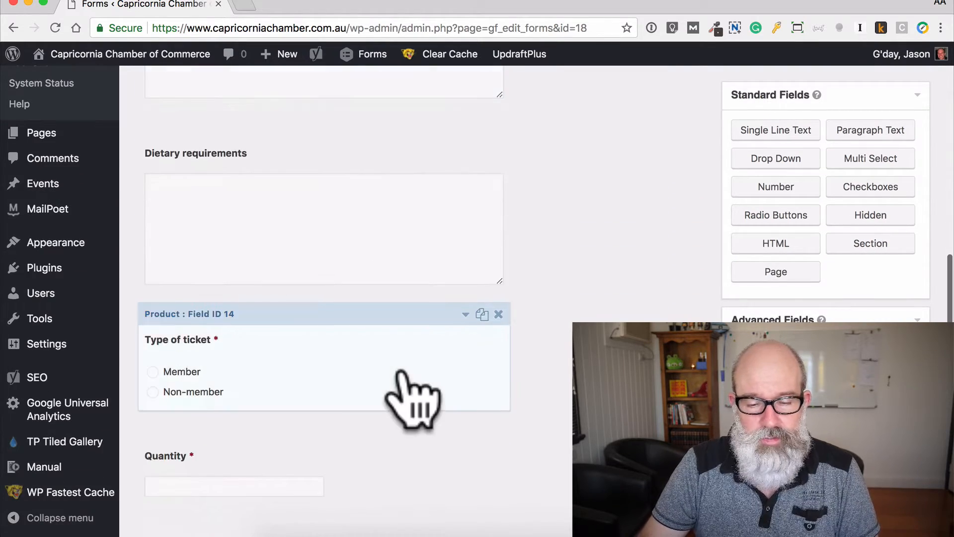
scroll(405, 373, "up", 12)
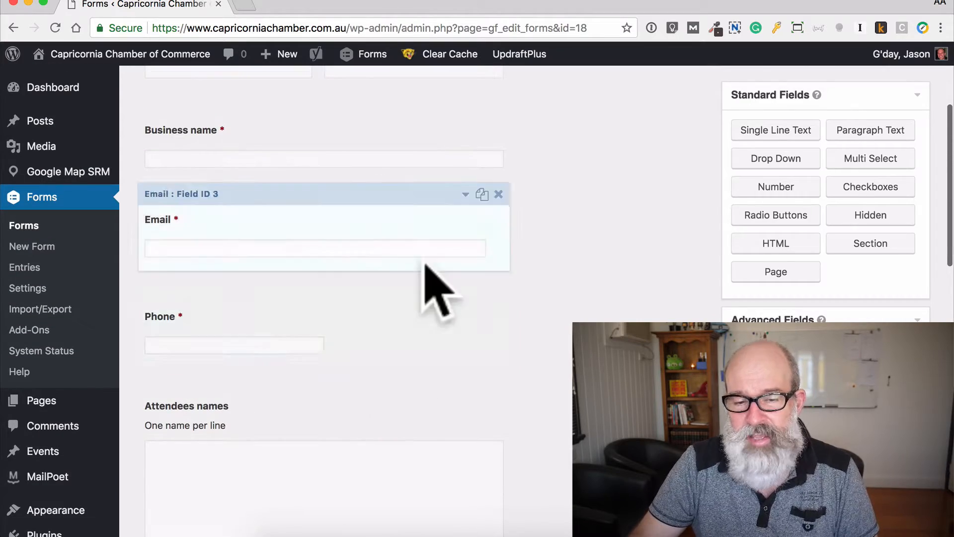
scroll(383, 298, "down", 8)
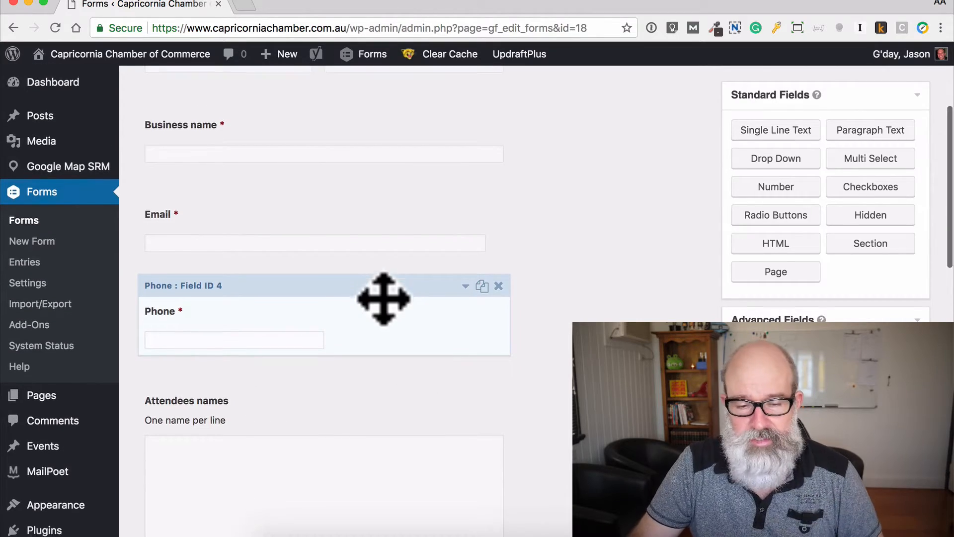
scroll(383, 298, "down", 3)
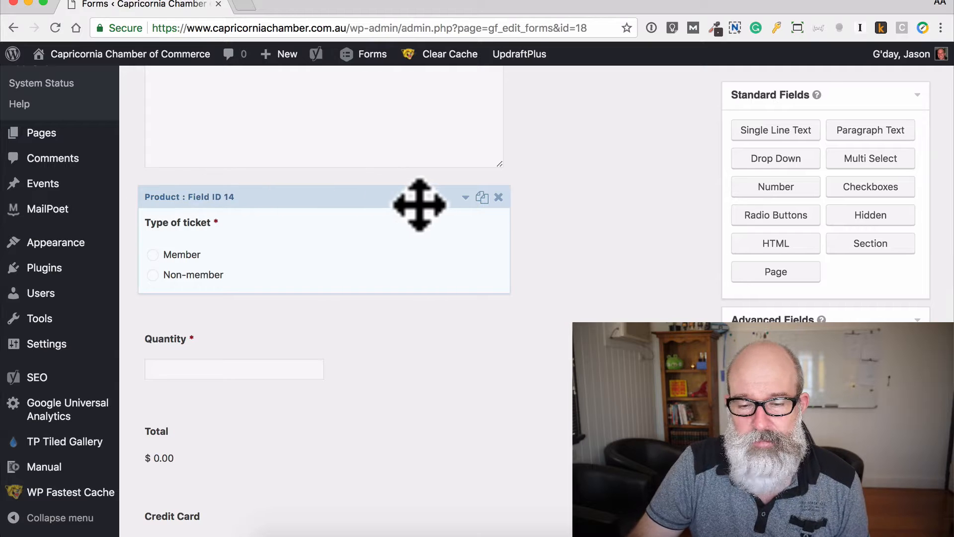
left_click(464, 199)
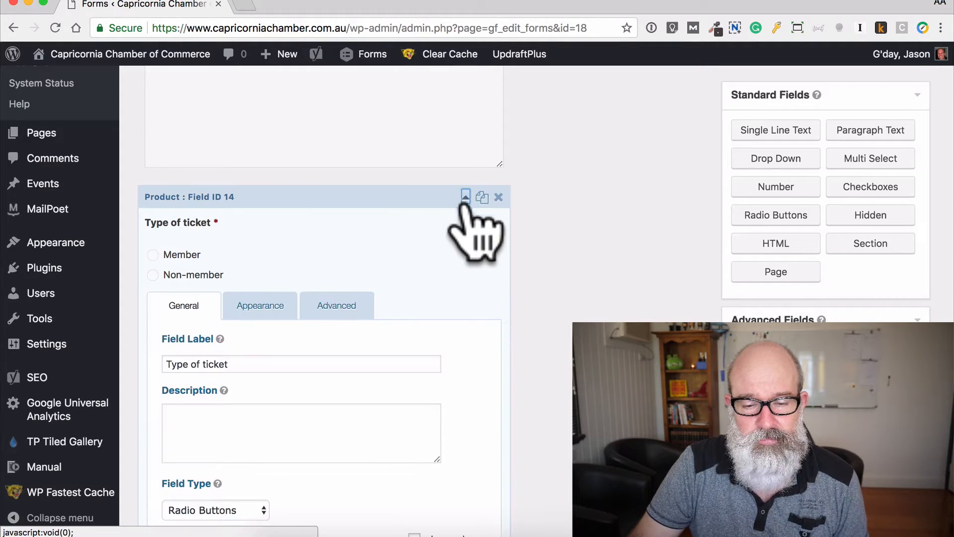
scroll(511, 319, "down", 3)
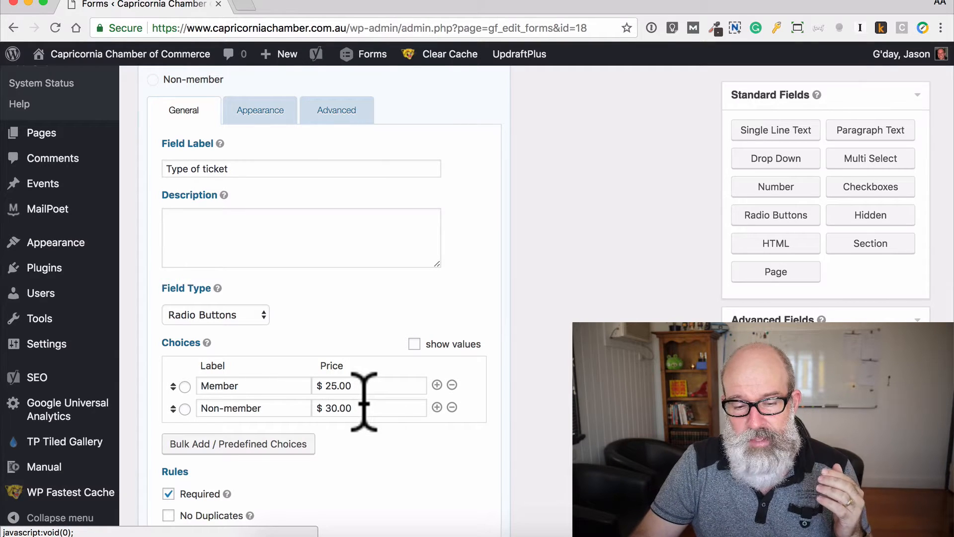
scroll(364, 402, "up", 1)
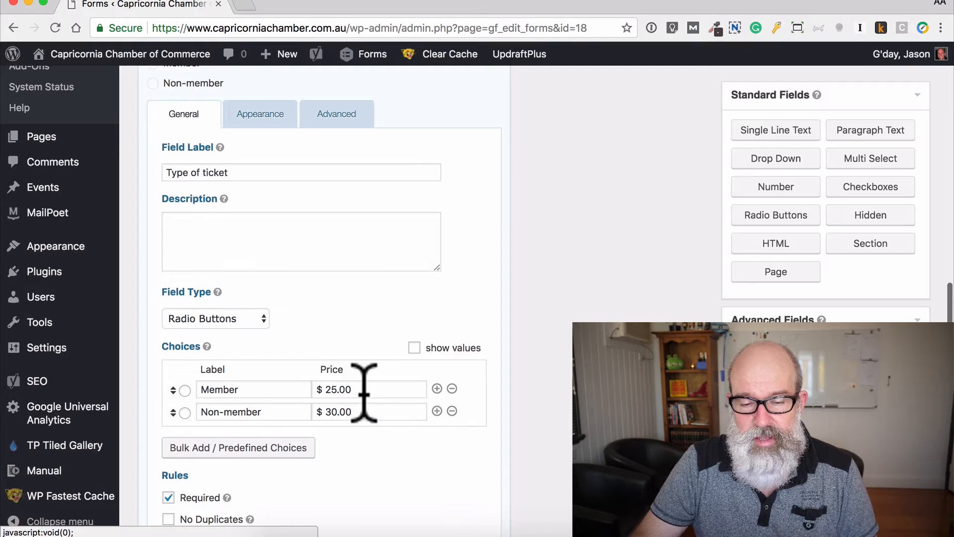
left_click_drag(365, 392, 315, 383)
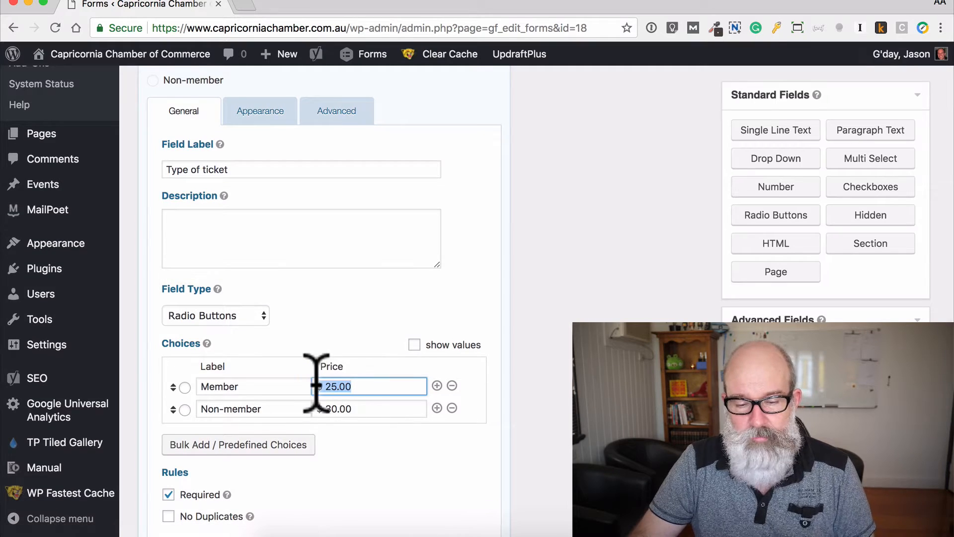
type("0")
key("Tab")
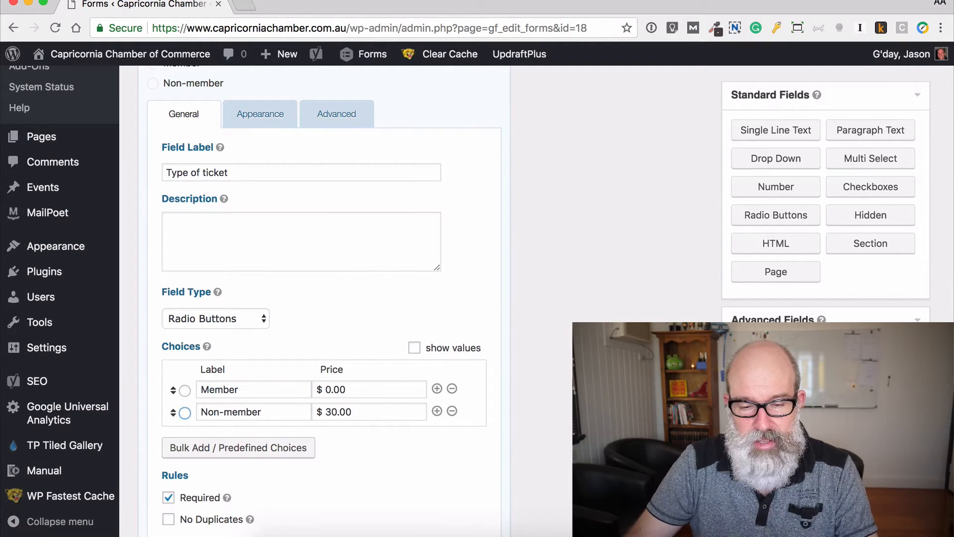
triple_click(379, 411)
type("10")
key("Tab")
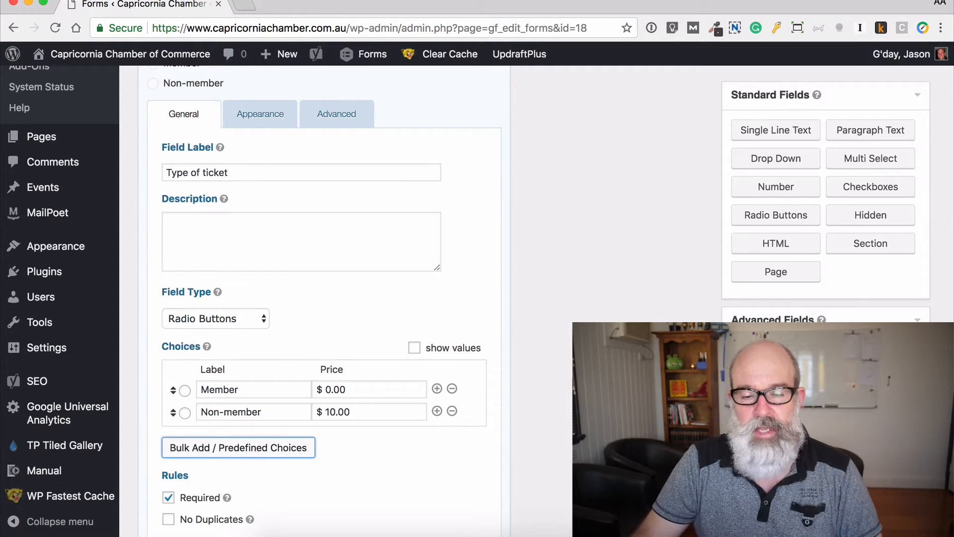
Review the "Type of ticket" field's choices and prices, along with the Quantity, Total and Credit Card fields that follow it
scroll(432, 315, "up", 5)
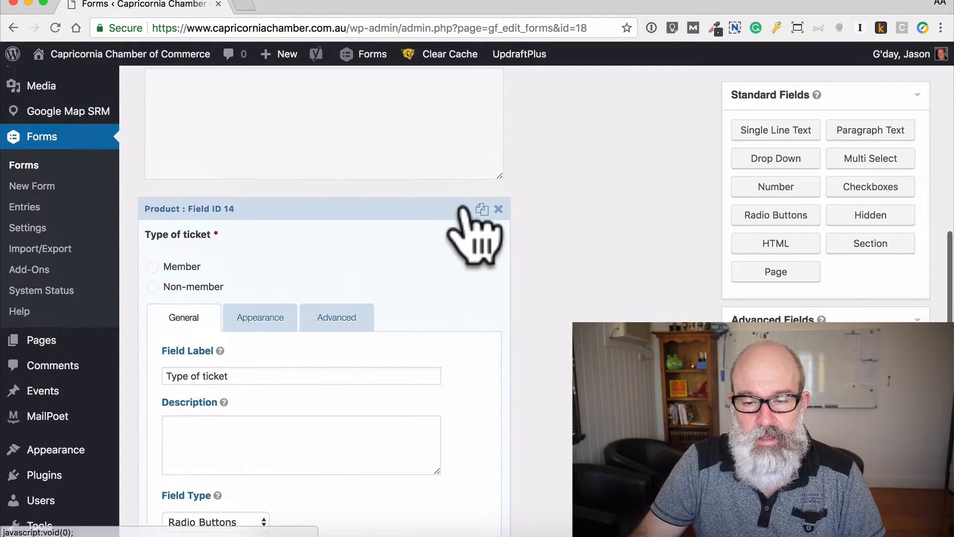
left_click(463, 208)
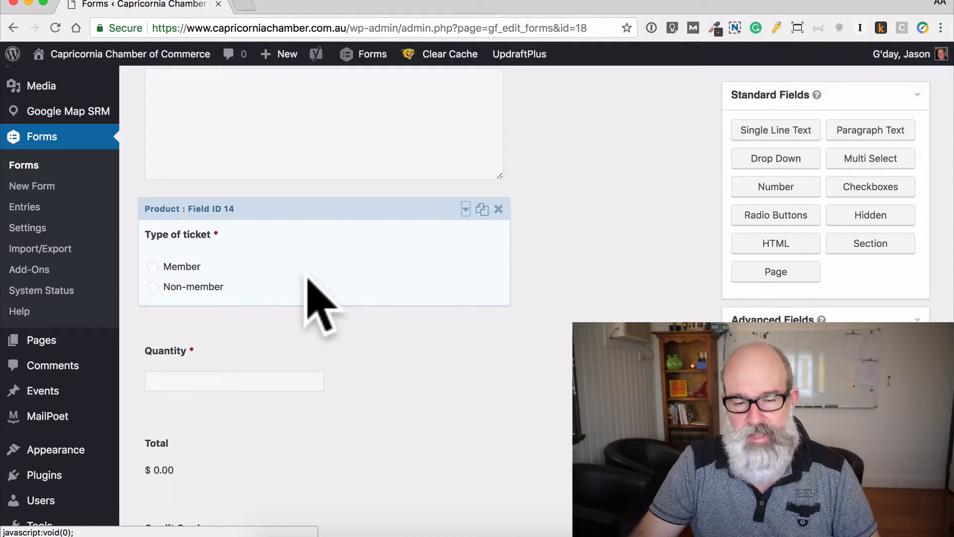
scroll(306, 281, "down", 3)
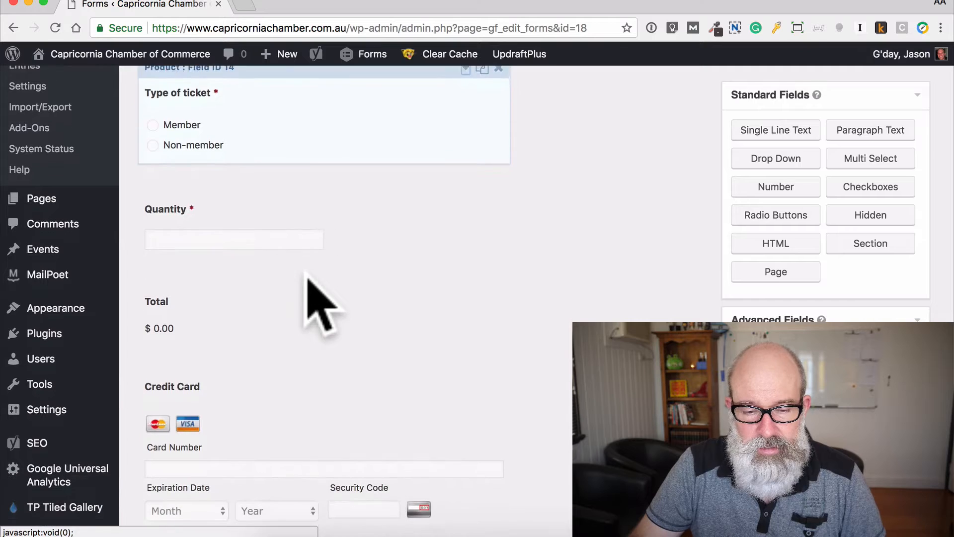
scroll(309, 279, "up", 2)
scroll(309, 280, "down", 2)
scroll(309, 280, "up", 3)
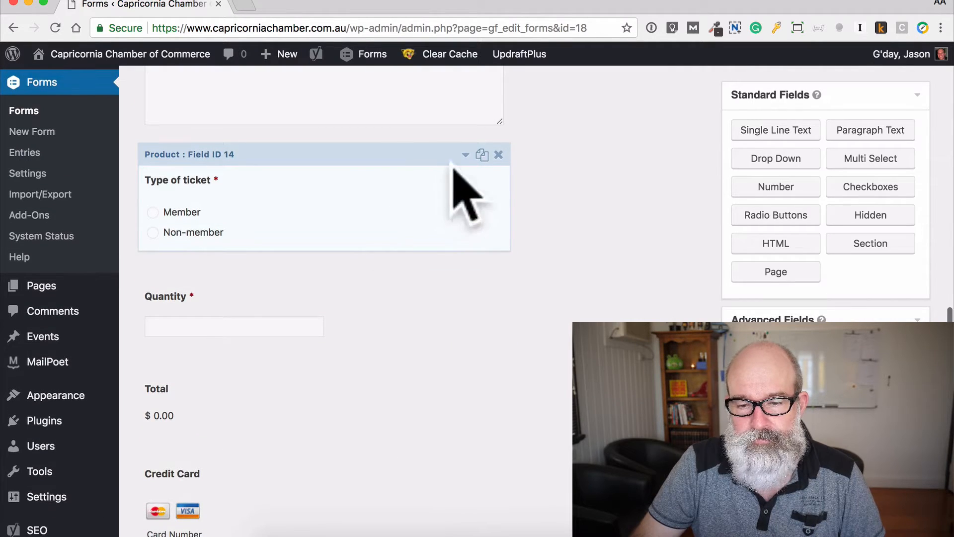
left_click(465, 145)
scroll(452, 249, "down", 2)
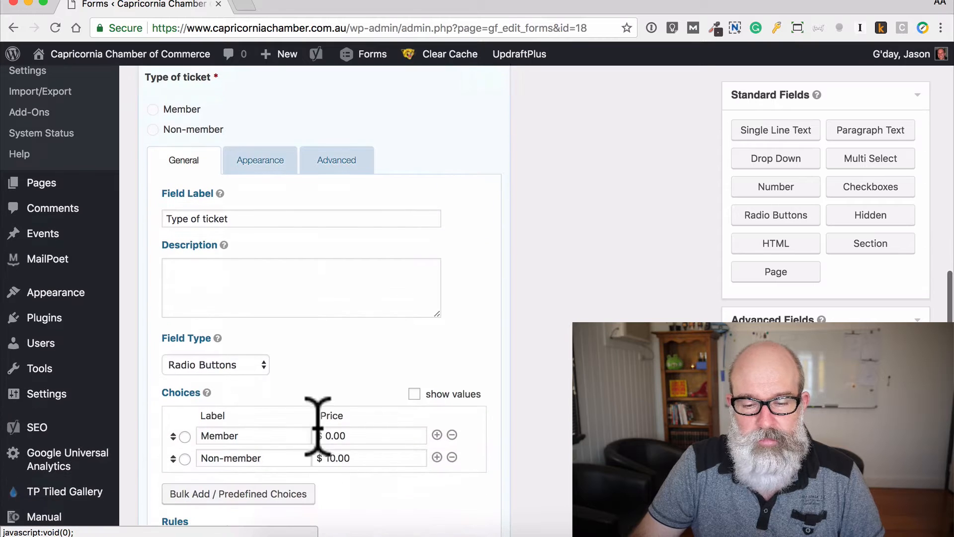
scroll(360, 428, "down", 8)
scroll(355, 414, "down", 3)
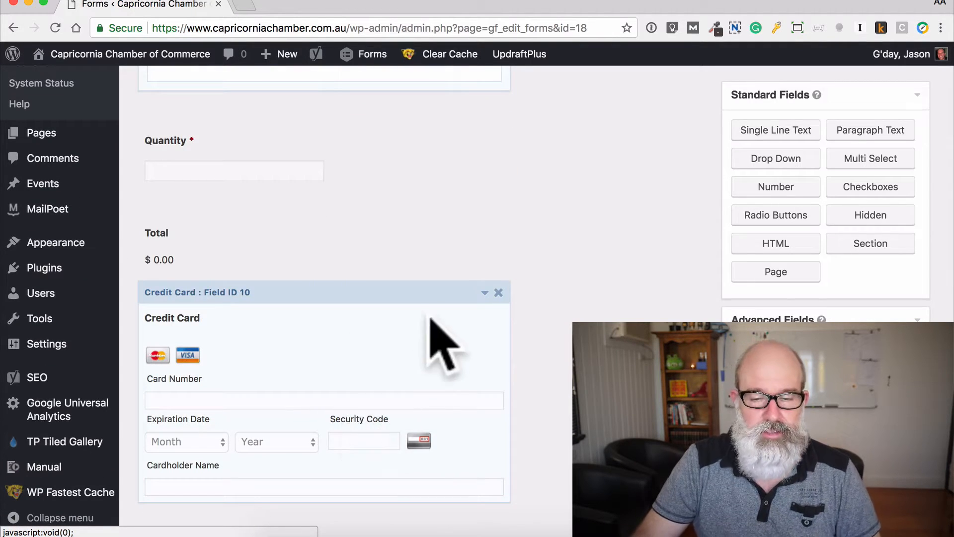
Enable conditional logic on the Credit Card field to show it only if "Type of ticket" is Non-member
left_click(485, 293)
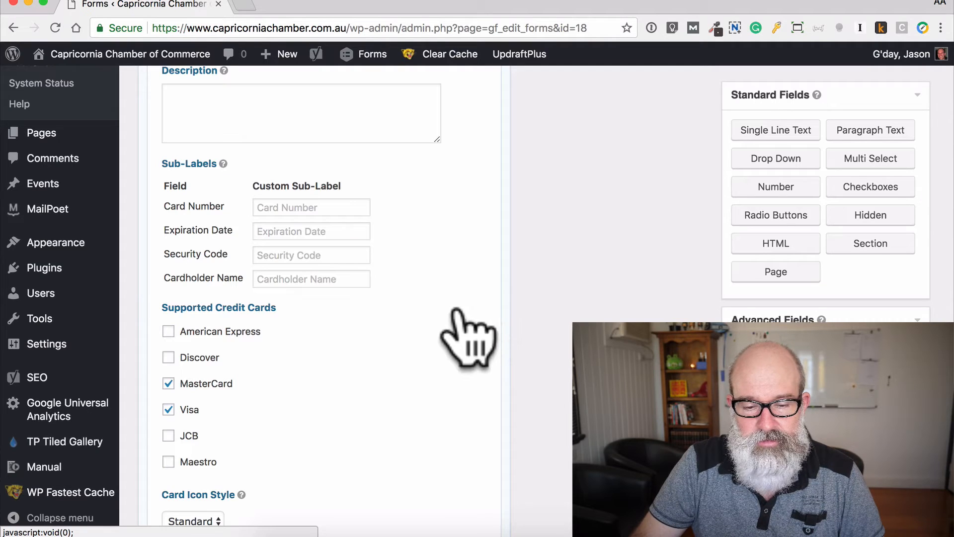
scroll(465, 336, "up", 4)
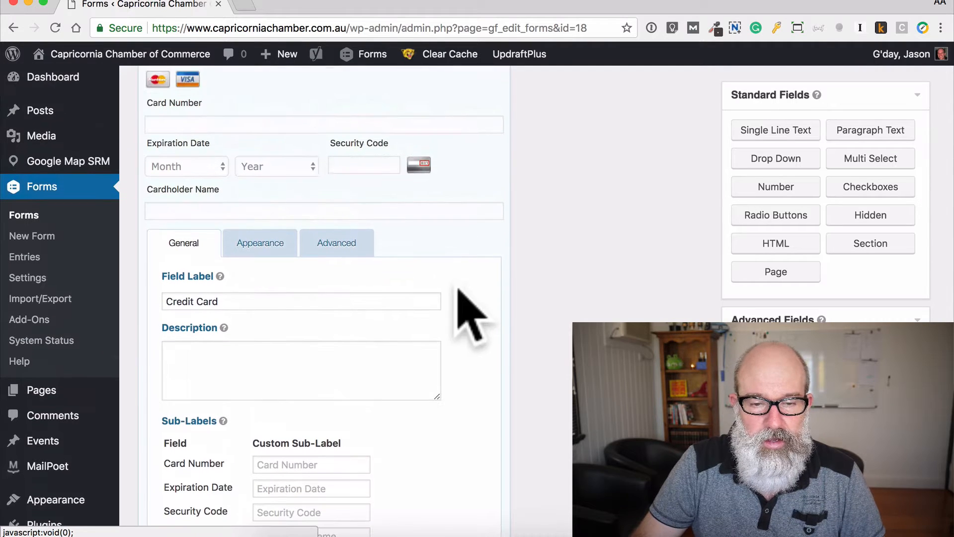
left_click(351, 242)
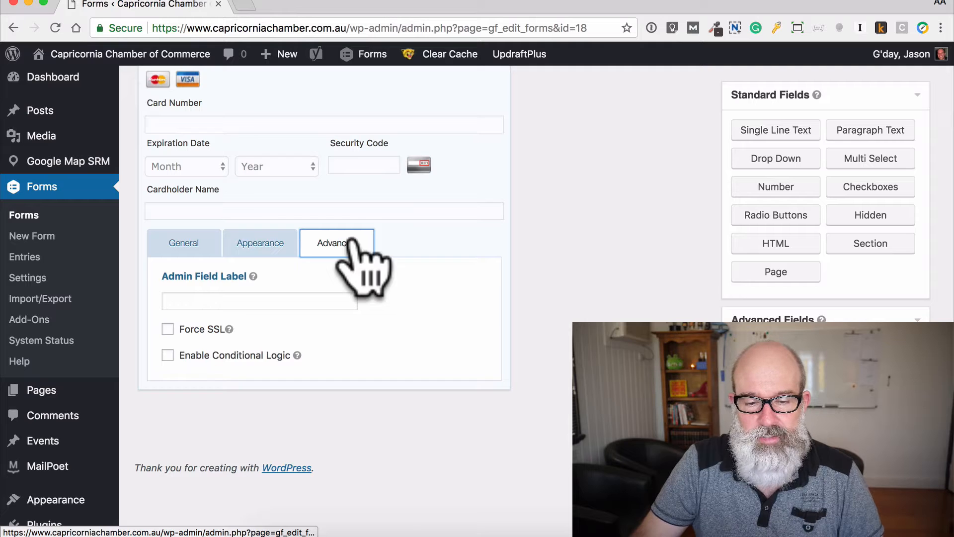
left_click(167, 355)
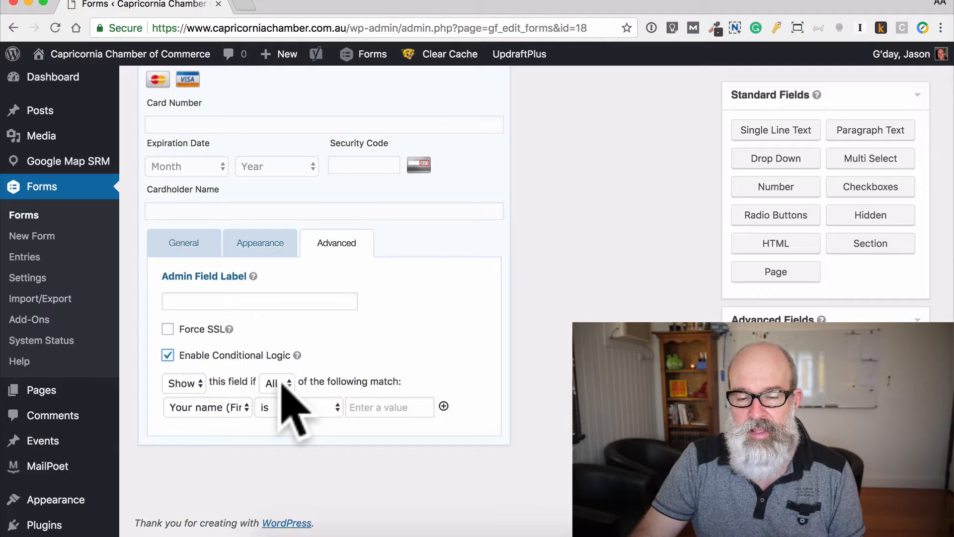
left_click(215, 408)
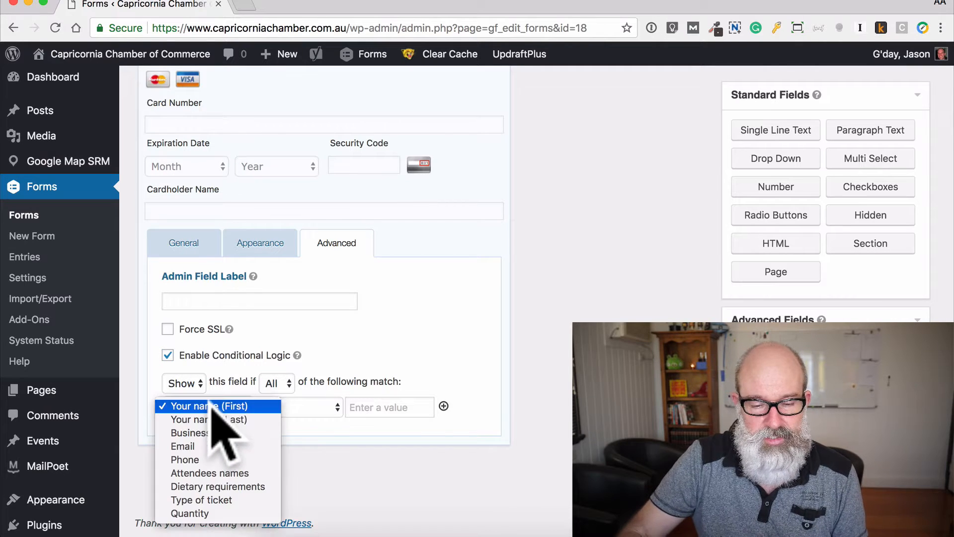
left_click(219, 500)
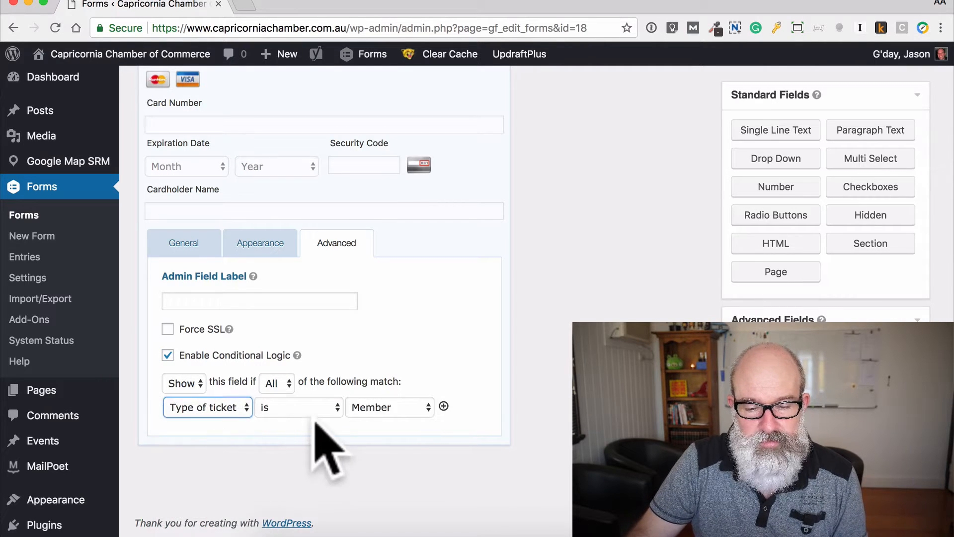
left_click(384, 408)
left_click(383, 420)
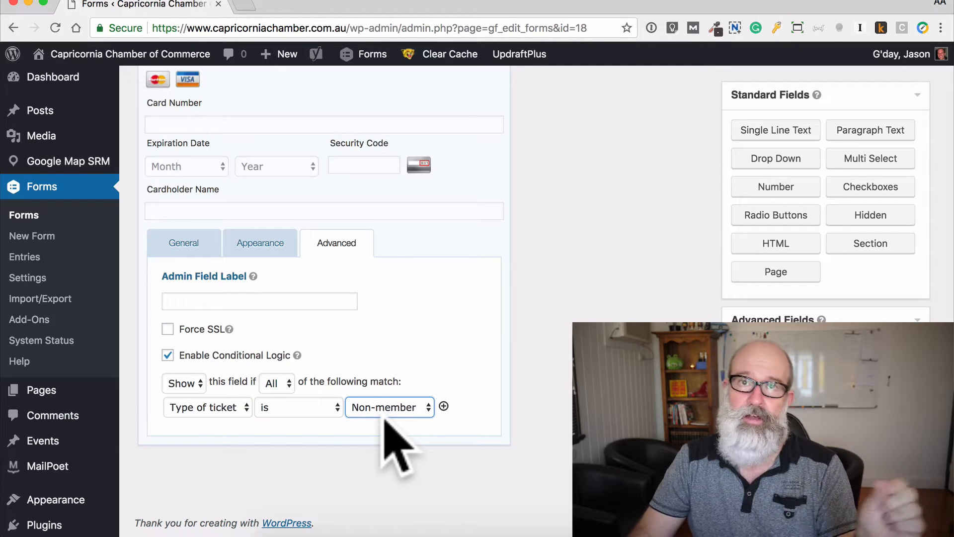
Recheck the Credit Card field's conditional logic rule and look over the form's other fields, including "Type of ticket"
scroll(398, 447, "up", 3)
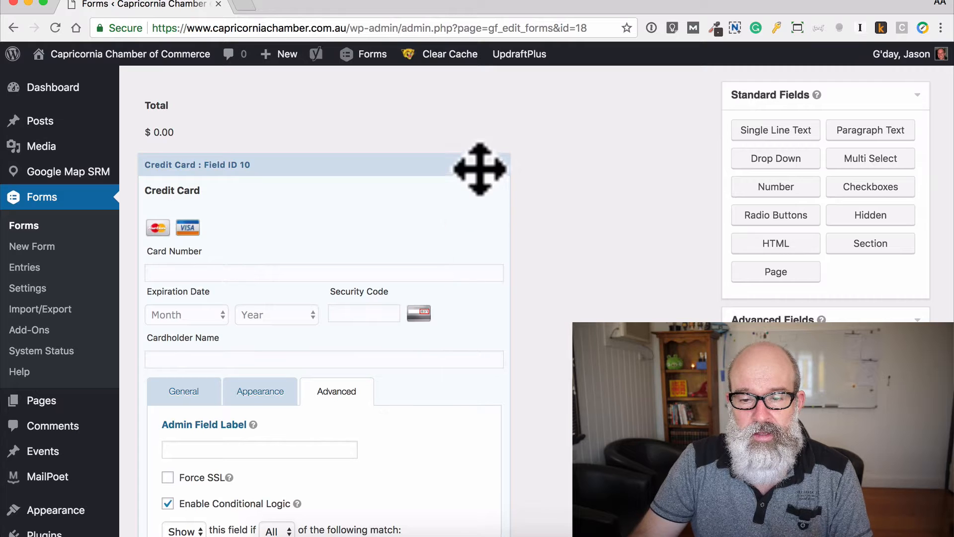
left_click(483, 166)
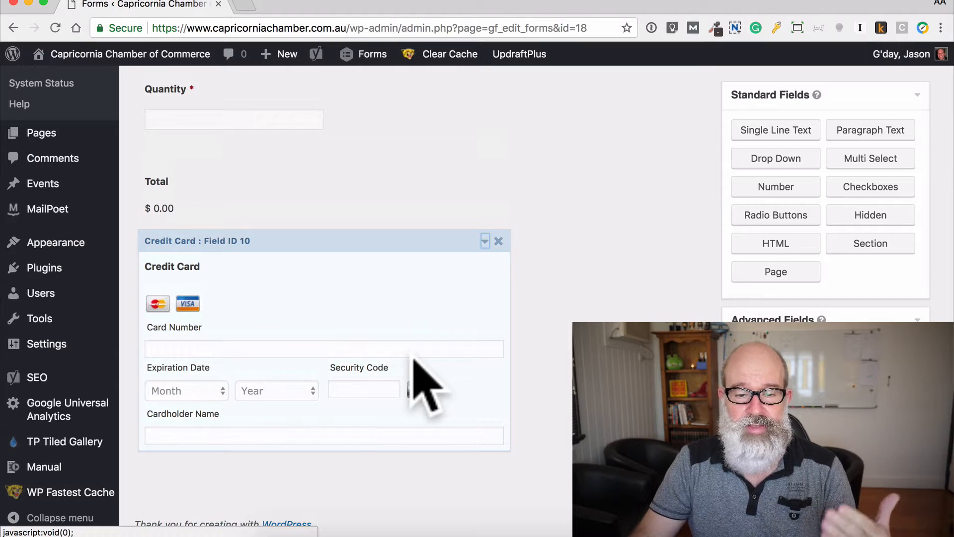
left_click(483, 239)
left_click(328, 394)
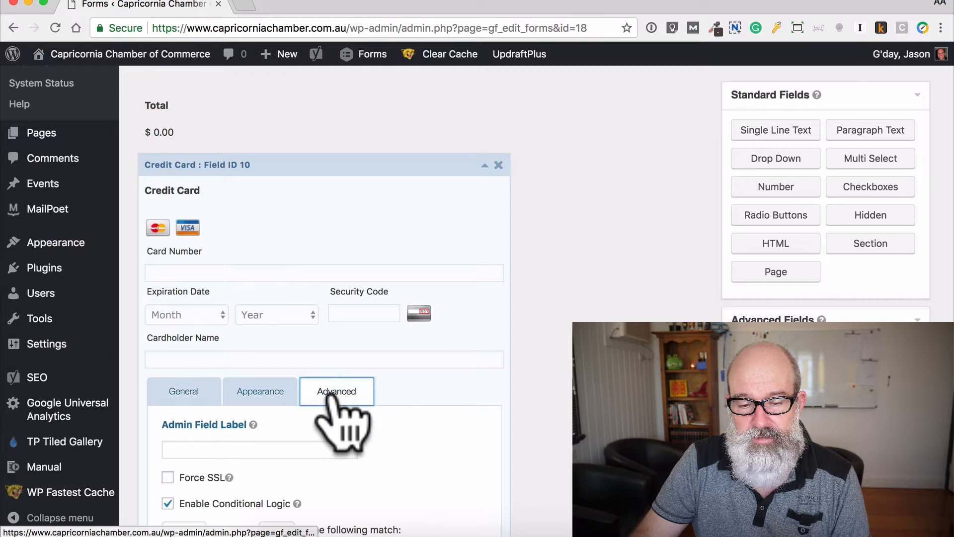
scroll(328, 394, "down", 3)
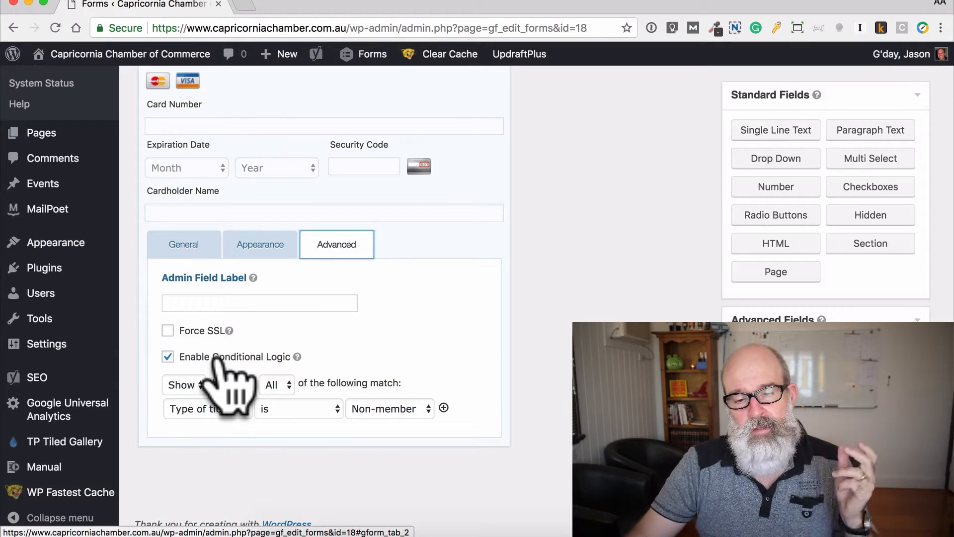
scroll(215, 358, "up", 15)
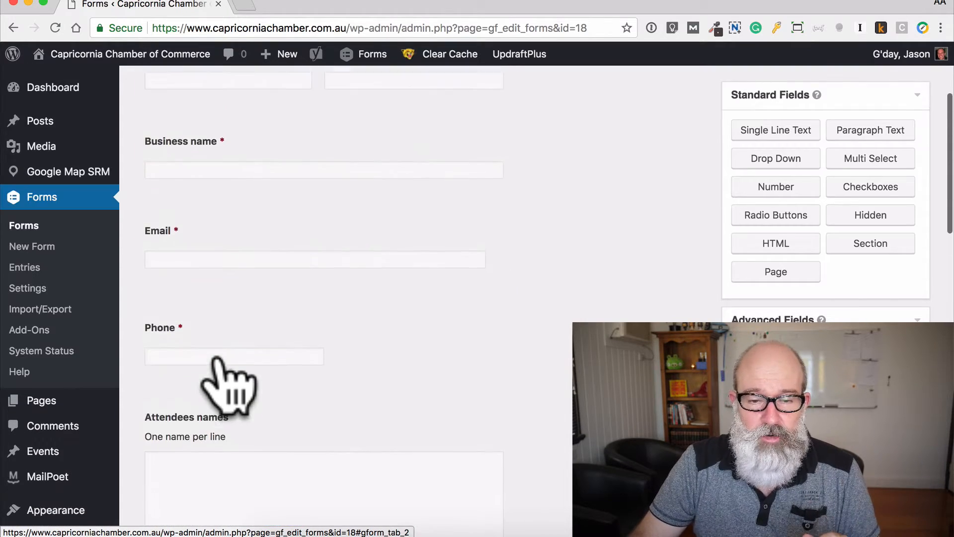
scroll(221, 357, "down", 15)
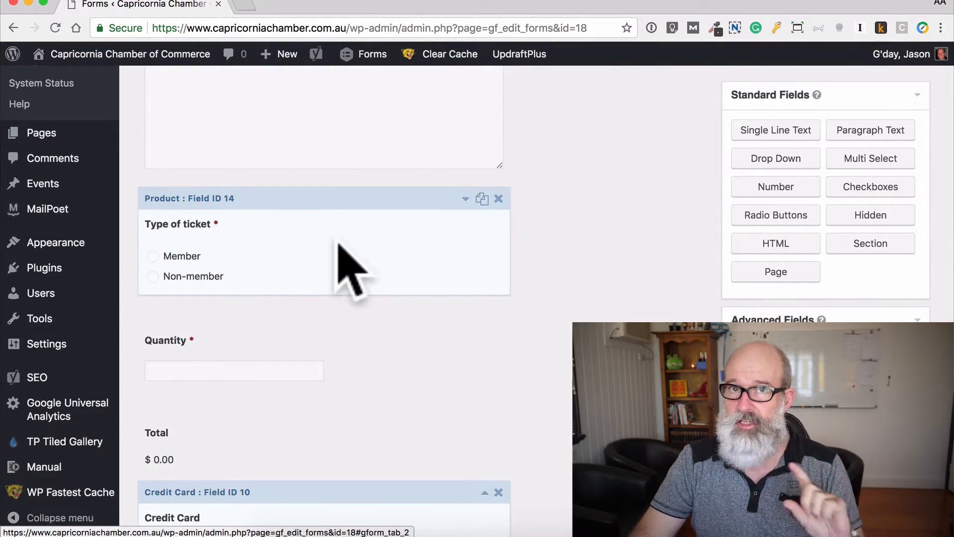
Save the changes made to the registration form
scroll(343, 268, "down", 6)
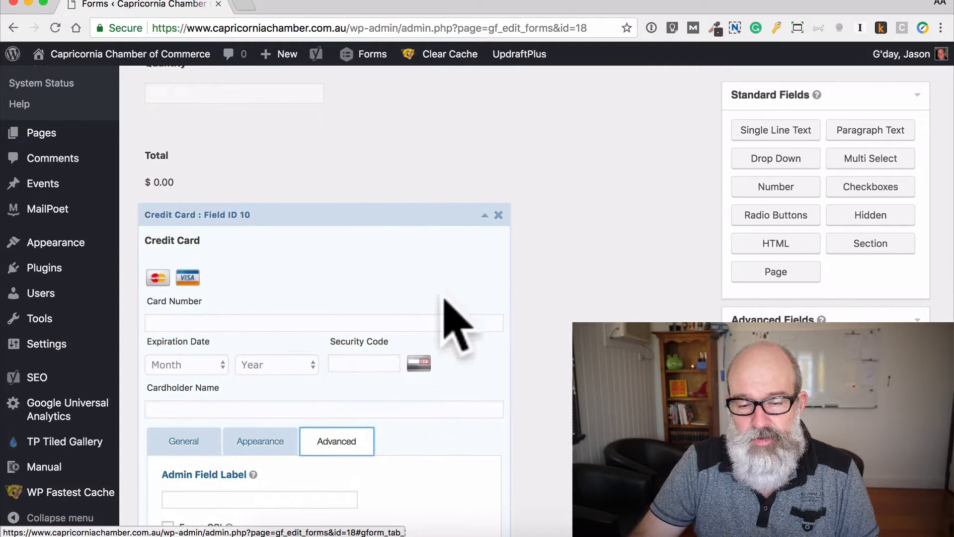
scroll(313, 443, "down", 3)
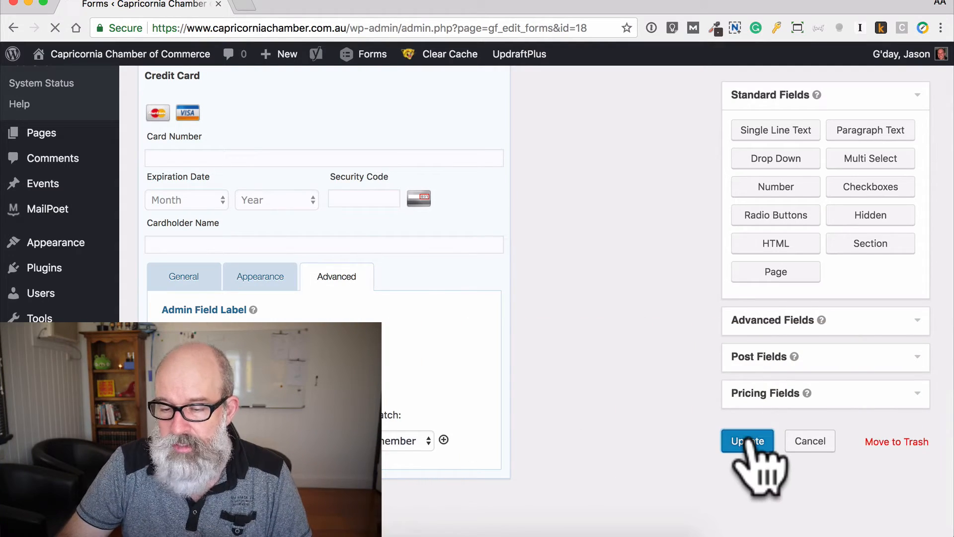
left_click(747, 442)
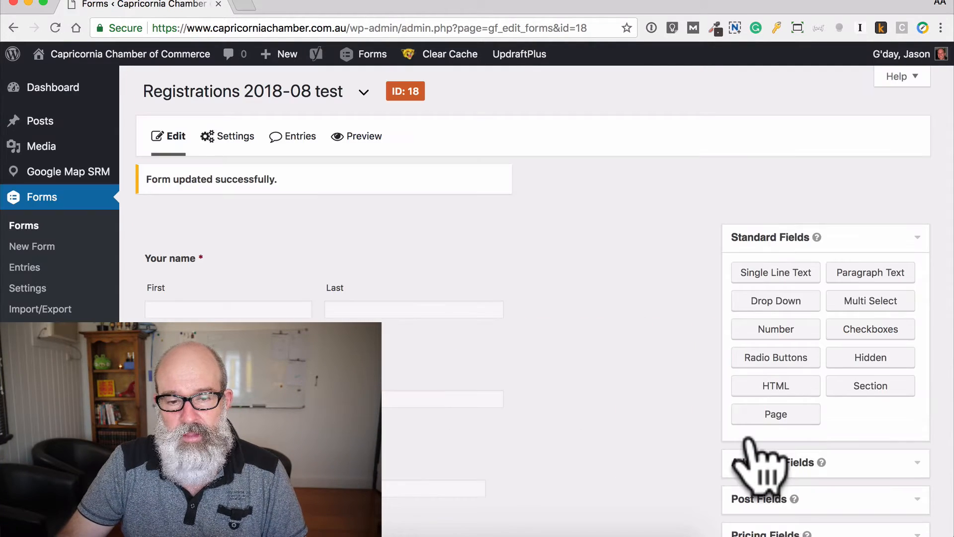
Open the form's Attendee notification and examine its message, including the event name, date, time, location and tax invoice section
mouse_move(237, 144)
left_click(227, 222)
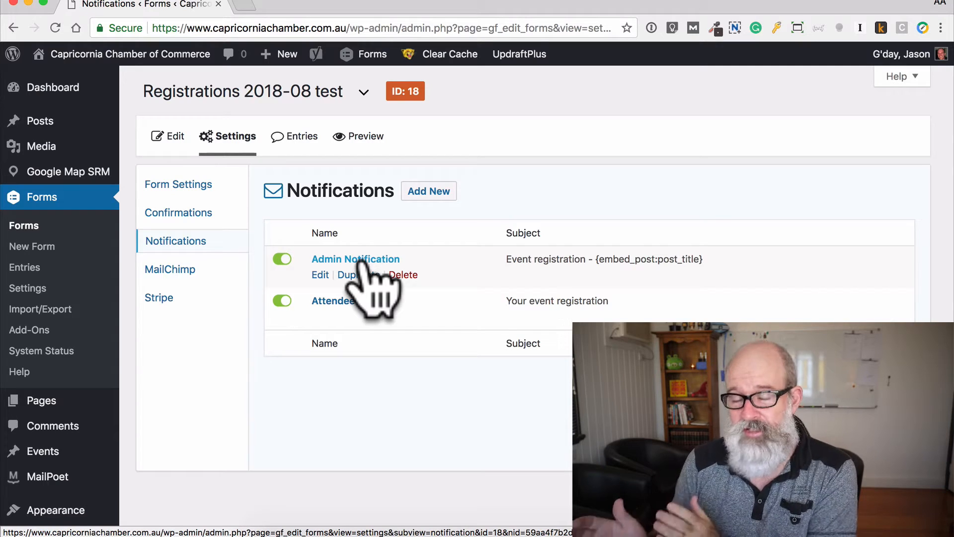
left_click(331, 302)
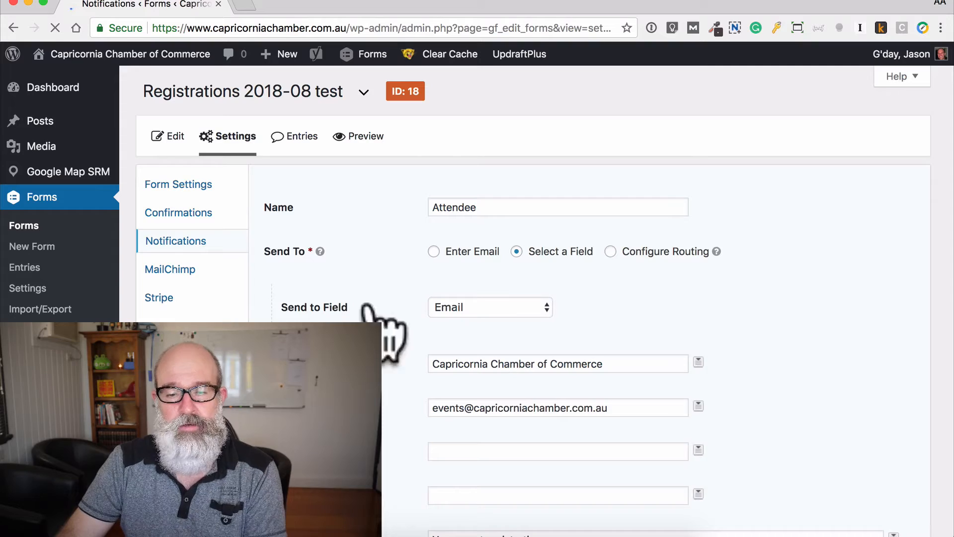
scroll(852, 366, "down", 10)
scroll(837, 343, "down", 5)
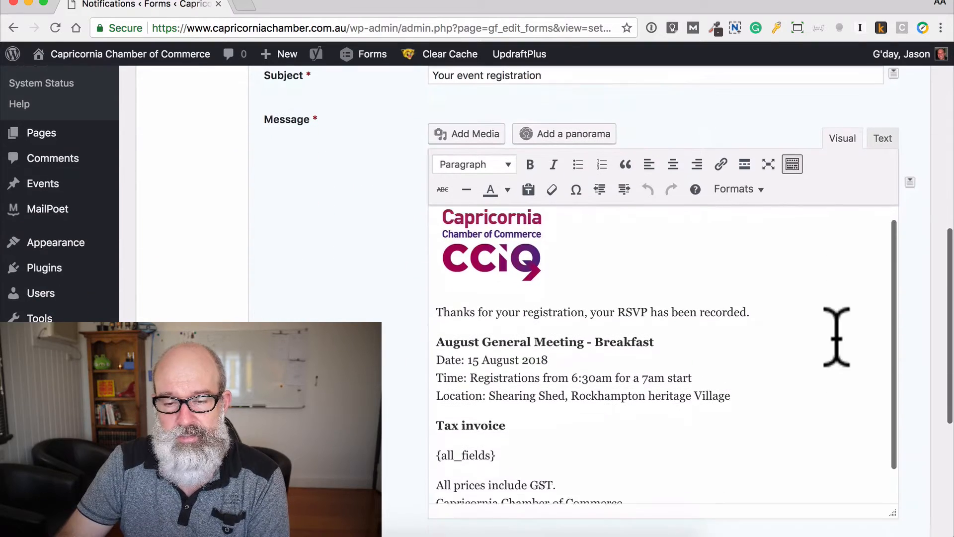
scroll(834, 335, "up", 2)
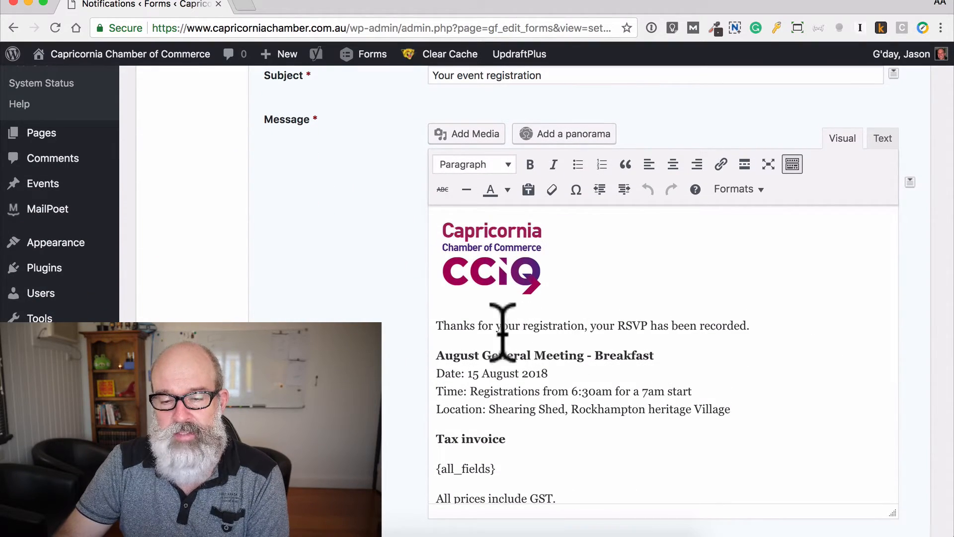
left_click_drag(437, 353, 741, 409)
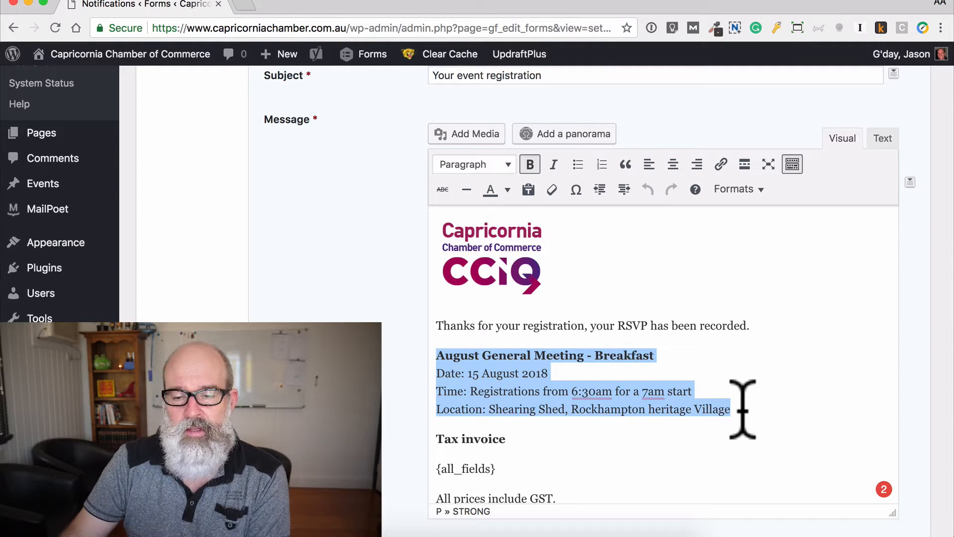
scroll(788, 452, "down", 2)
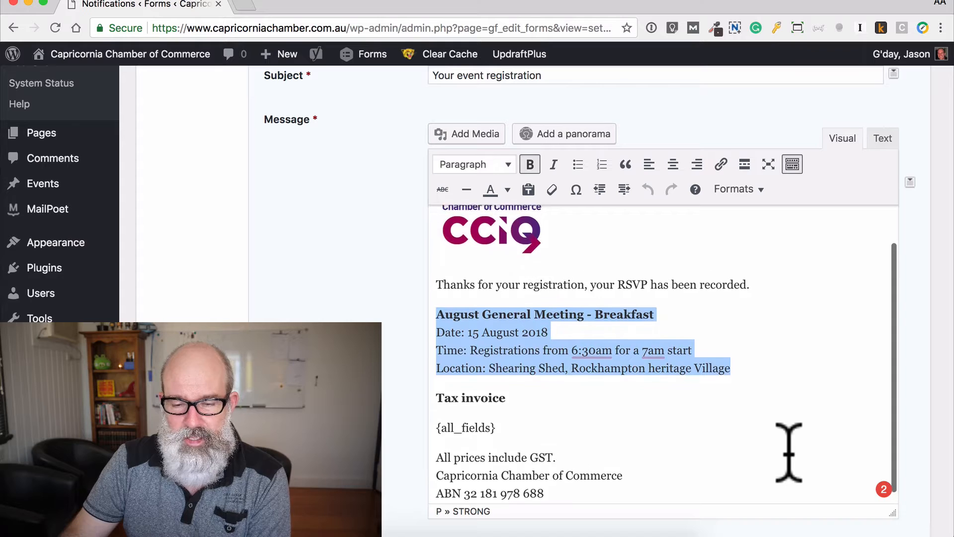
scroll(788, 452, "up", 2)
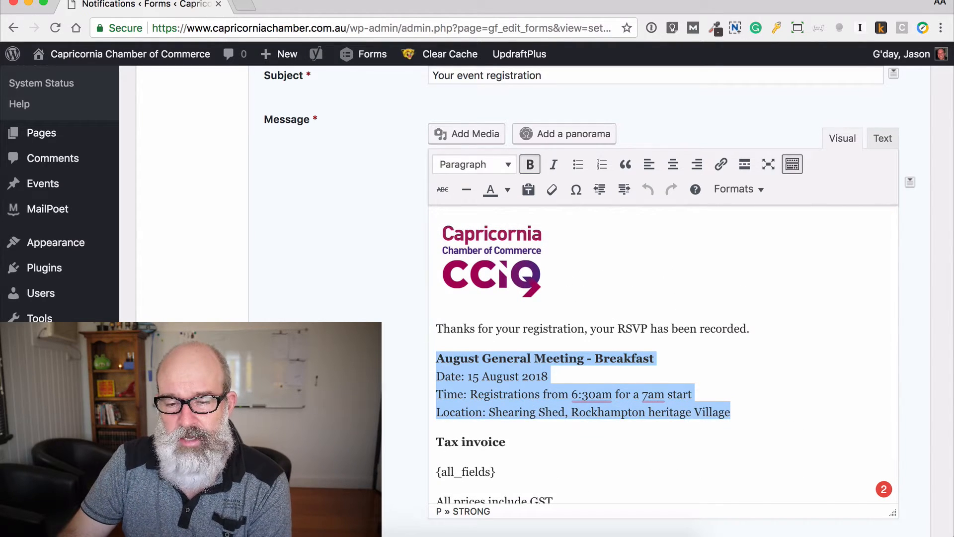
scroll(385, 387, "up", 10)
scroll(385, 388, "up", 5)
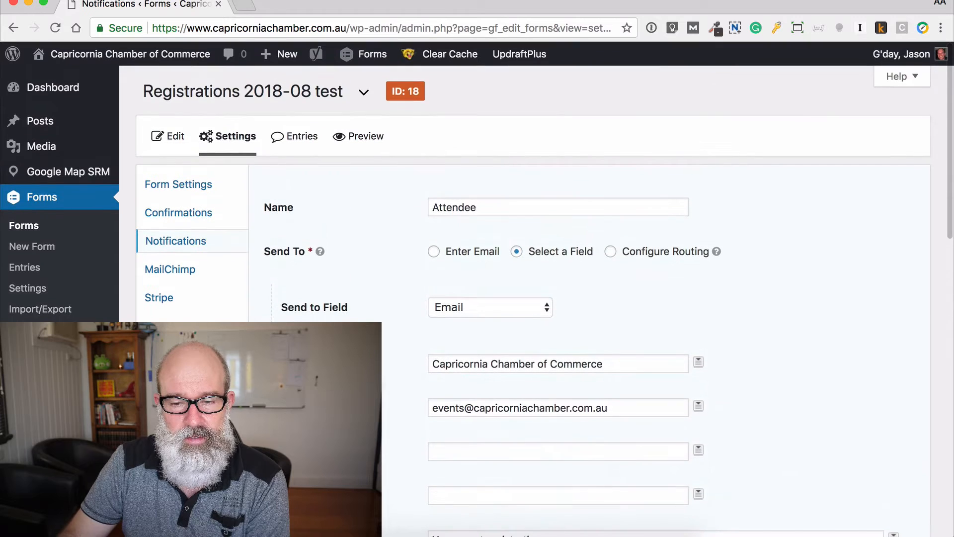
Add a Stripe feed to the form with transaction type Products and Services and payment amount Form Total, and save it
left_click(159, 298)
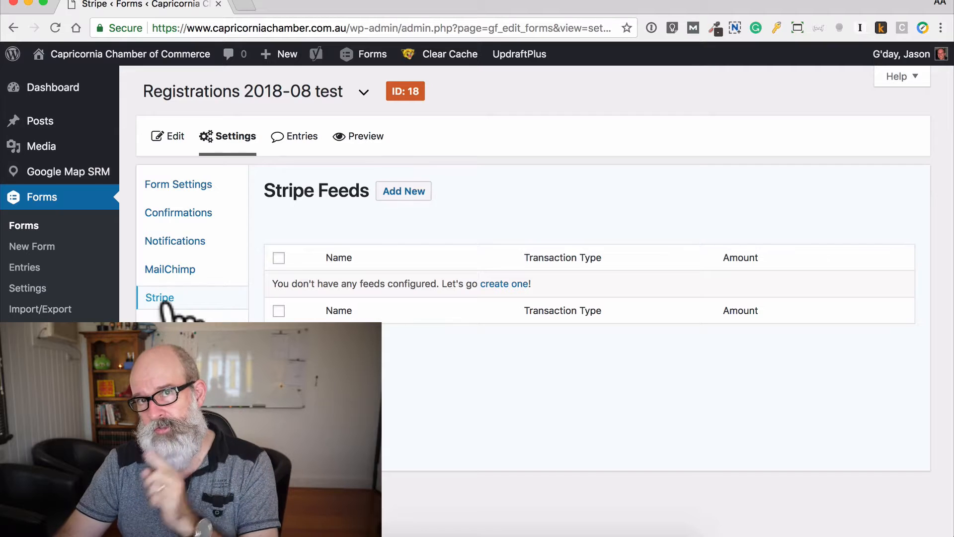
left_click(412, 194)
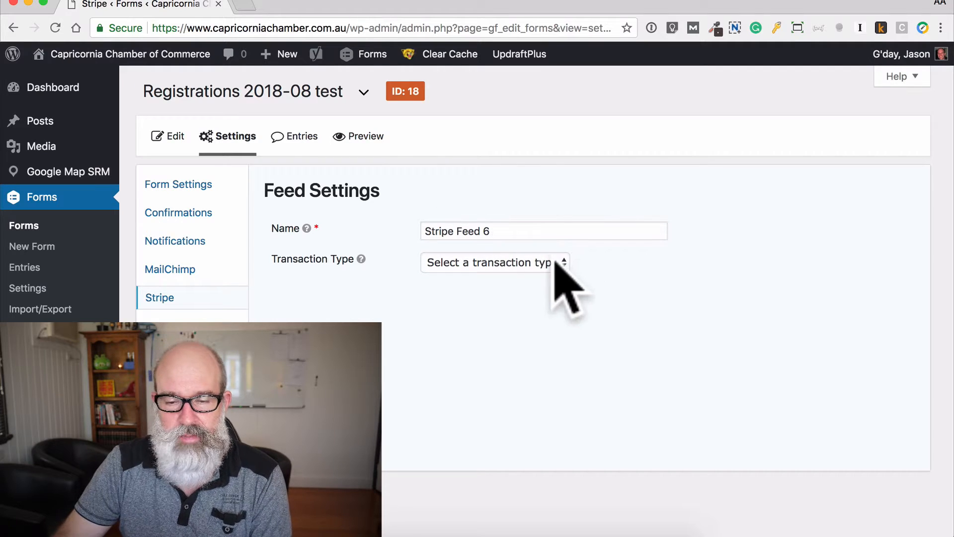
left_click(536, 266)
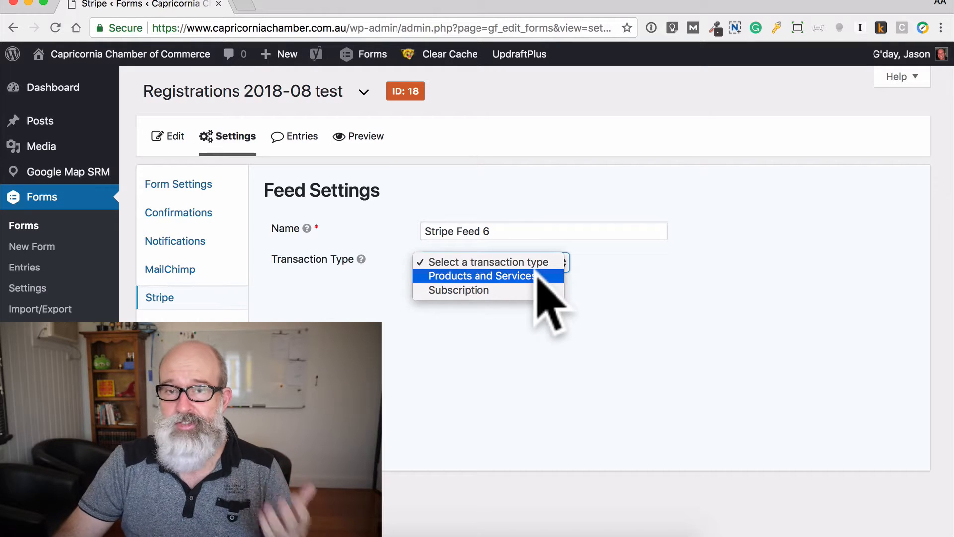
left_click(536, 276)
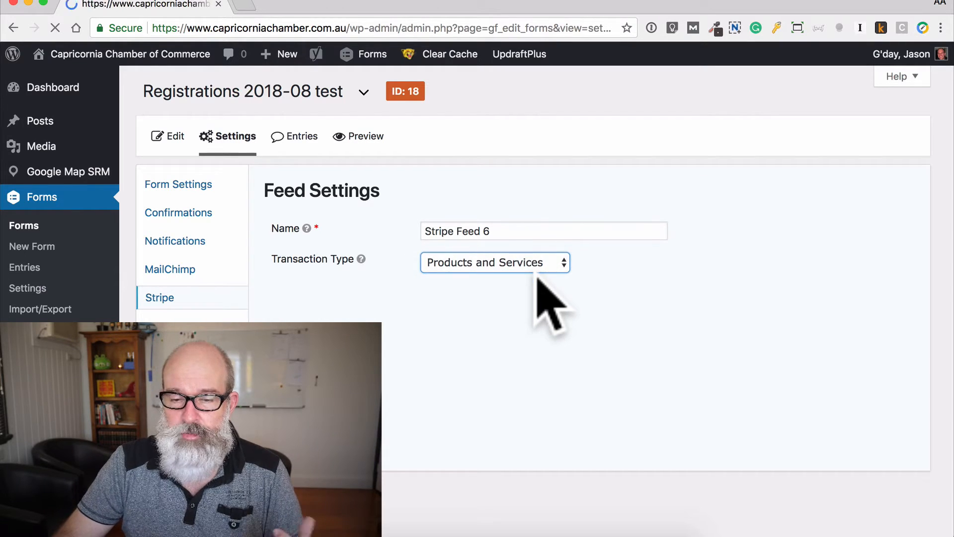
scroll(539, 285, "down", 3)
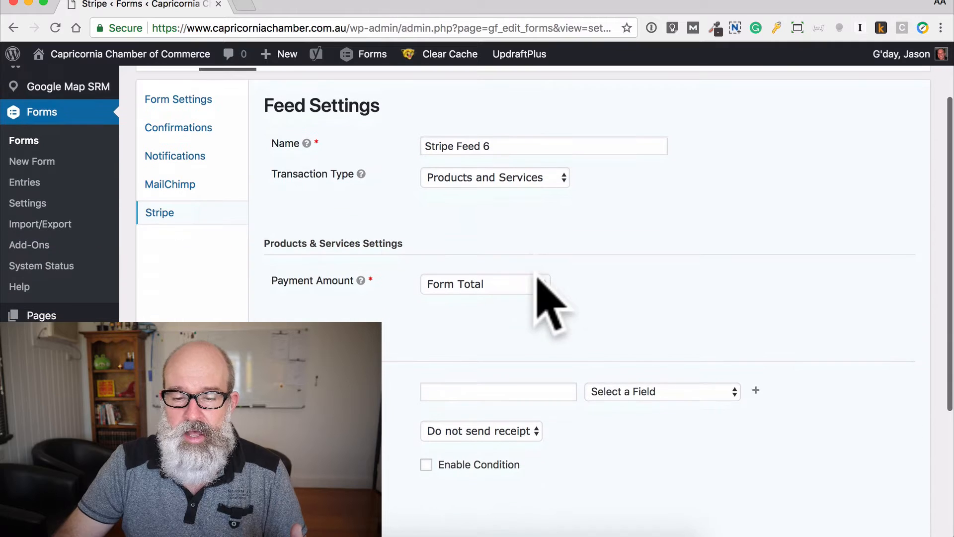
left_click(505, 284)
left_click(506, 284)
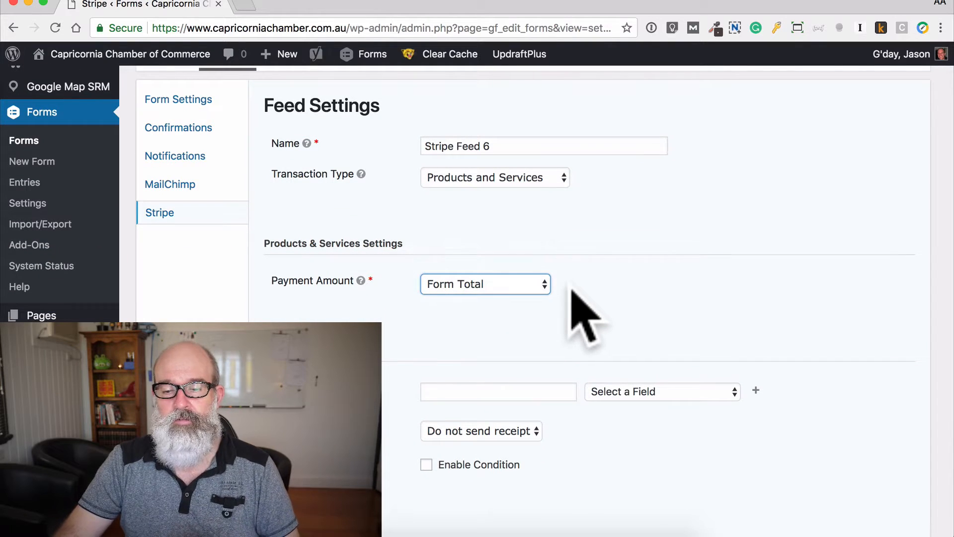
scroll(568, 294, "down", 2)
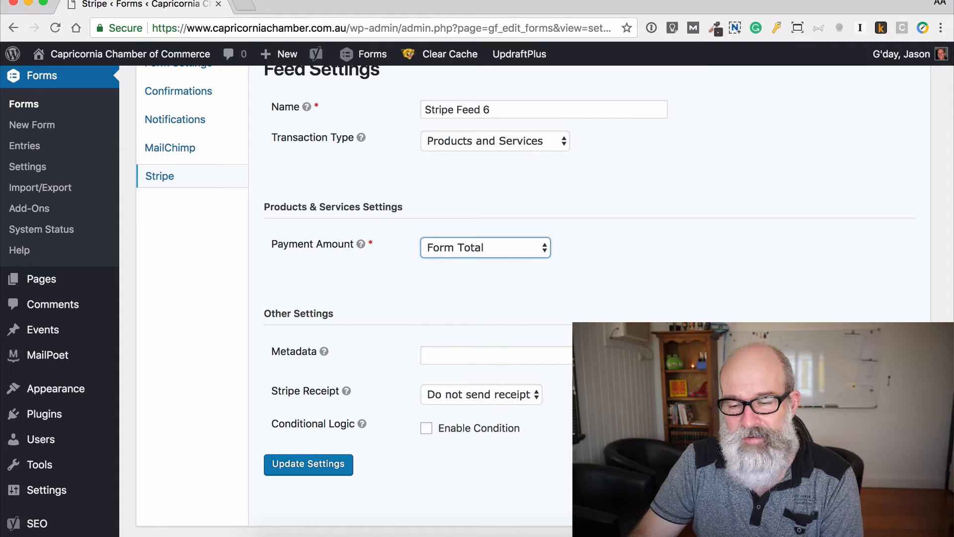
left_click(301, 463)
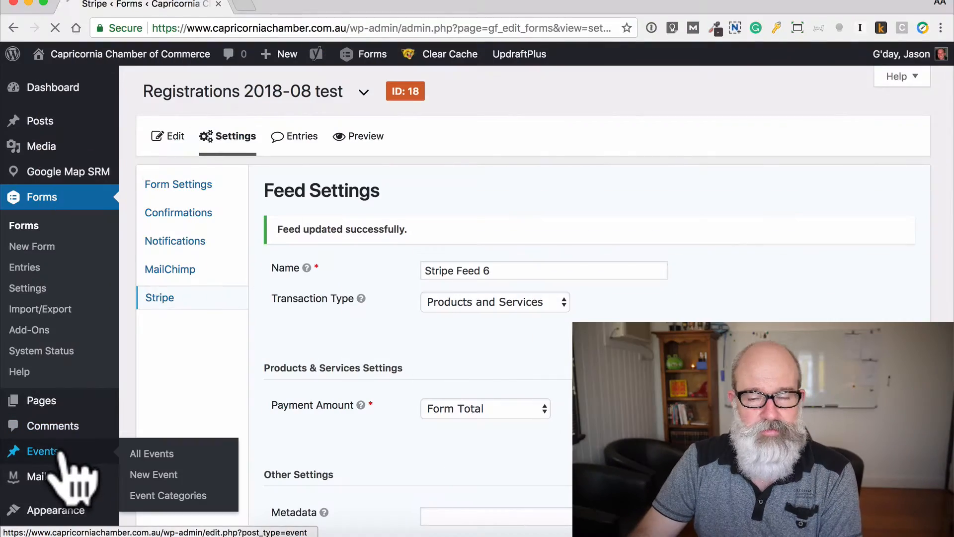
Open "My test event" for editing and start a new line below "etc" in its content
left_click(61, 453)
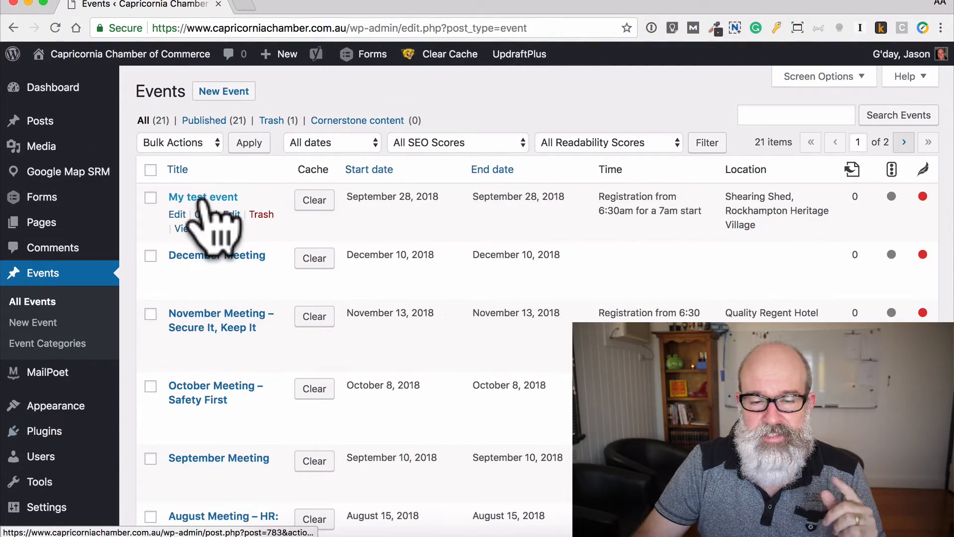
left_click(203, 198)
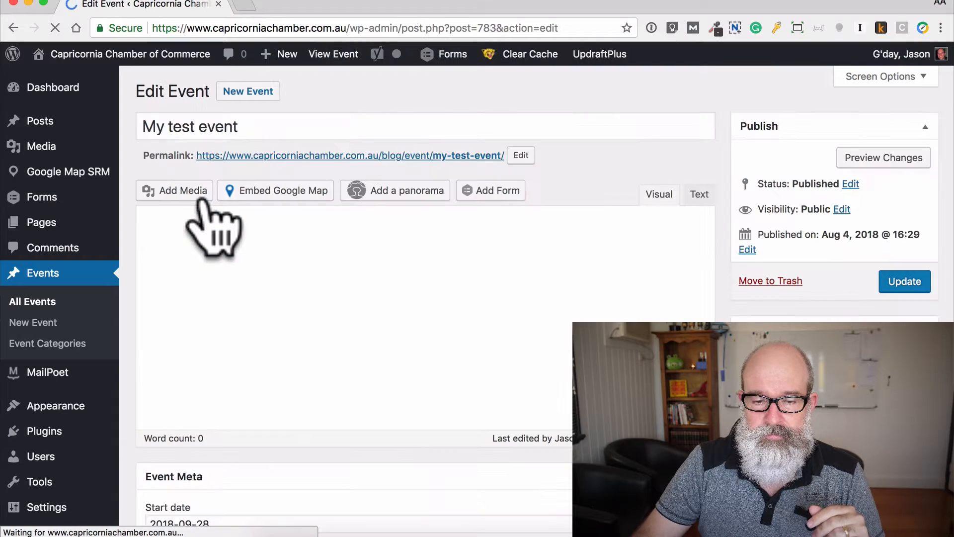
left_click(218, 373)
key("Return")
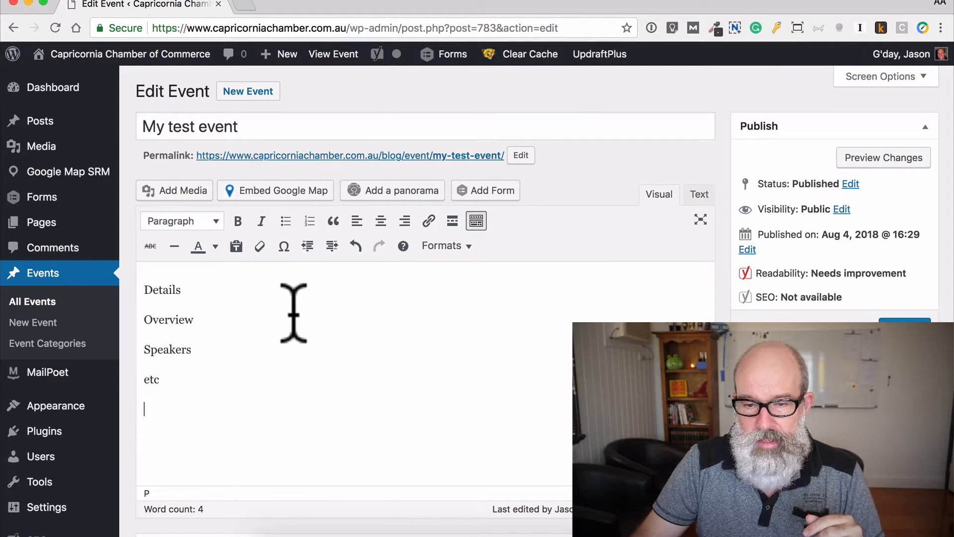
Insert the "Registrations 2018-08 test" form without its title and description, and update the event
left_click(496, 194)
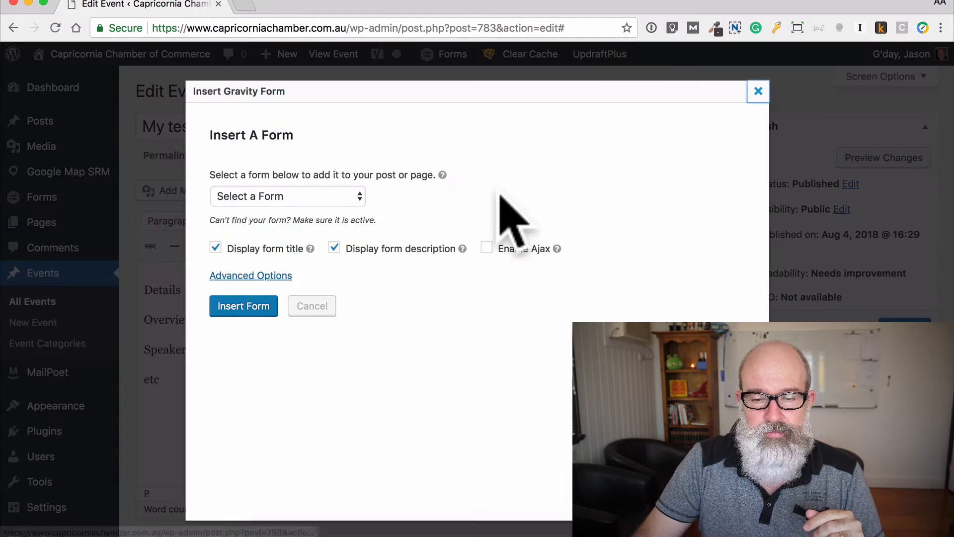
left_click(334, 198)
left_click(338, 182)
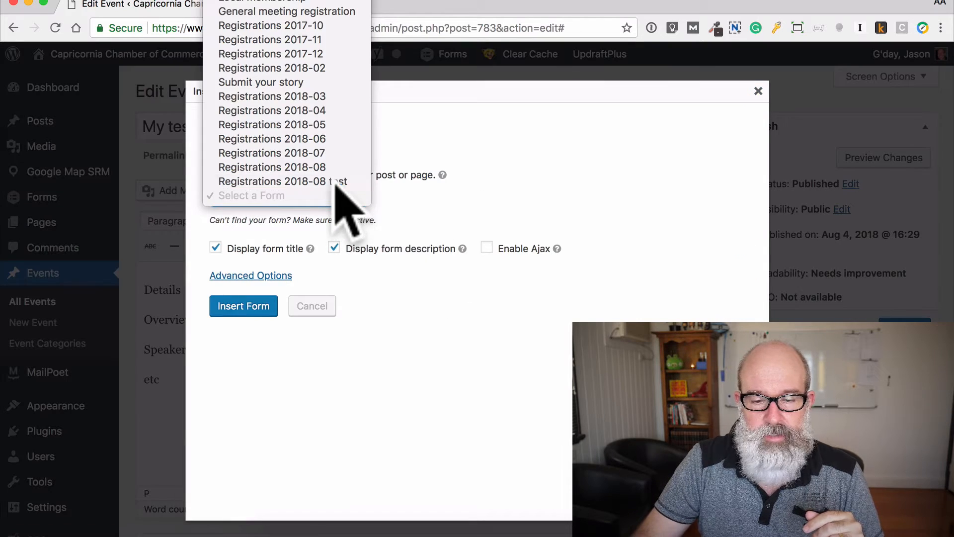
left_click(347, 249)
left_click(254, 248)
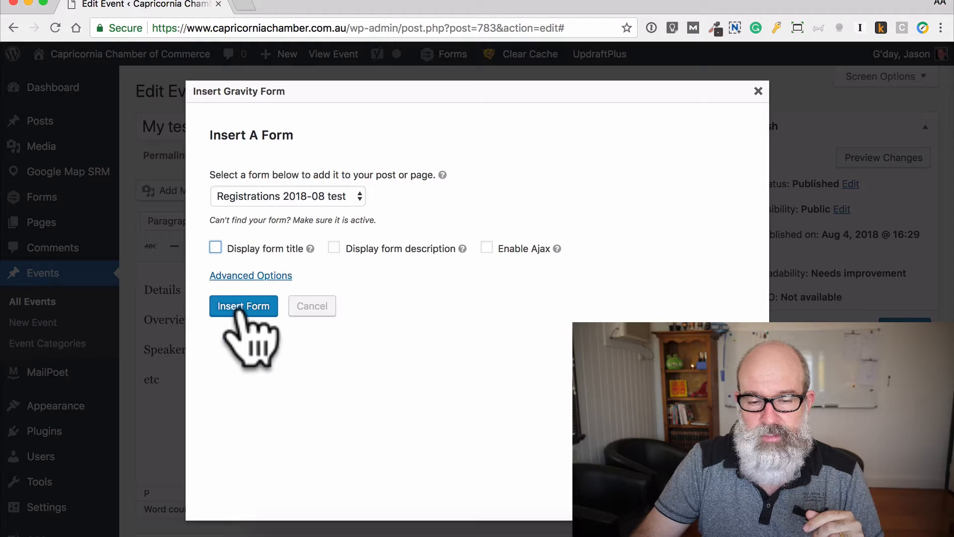
left_click(246, 308)
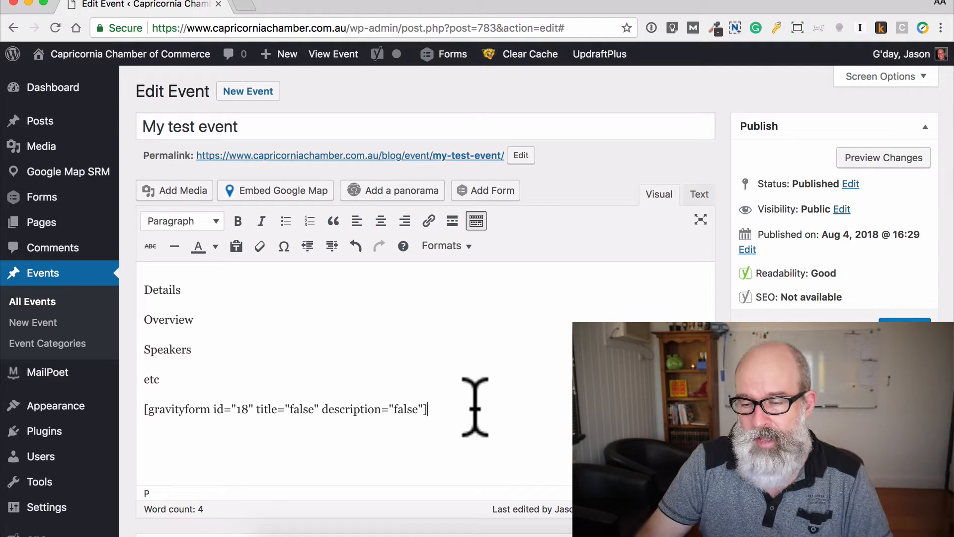
left_click(904, 328)
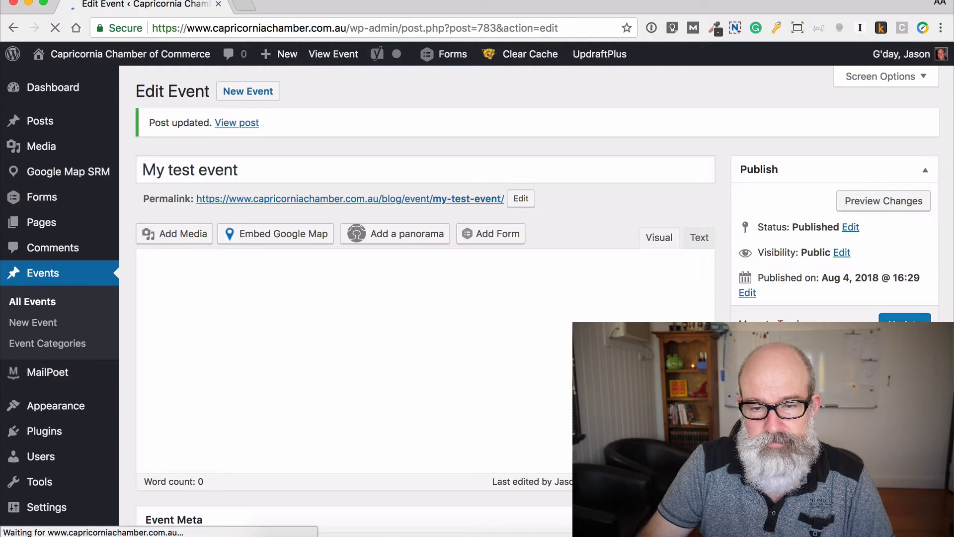
View the published event page and look over its date, time, location, description and registration form fields
left_click(324, 56)
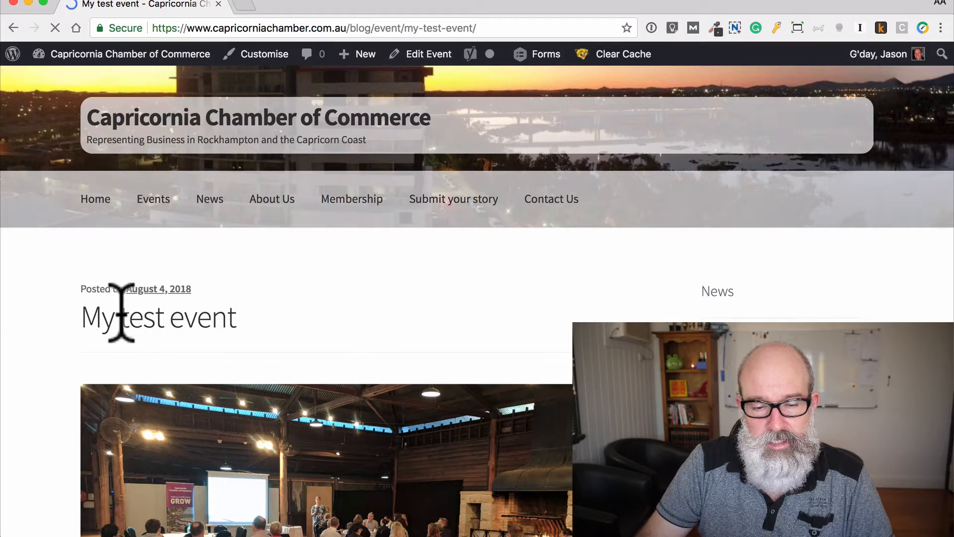
scroll(409, 331, "down", 3)
scroll(405, 312, "down", 10)
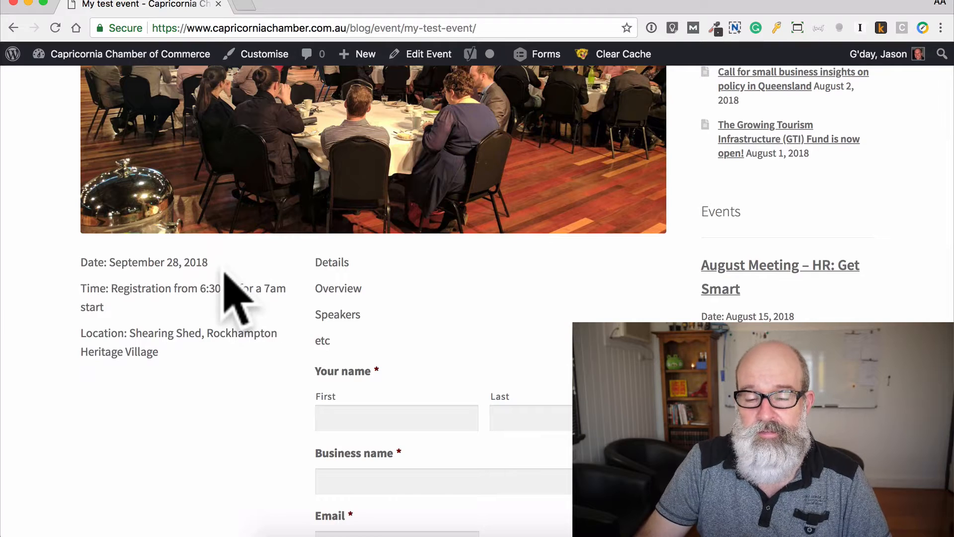
scroll(447, 318, "down", 4)
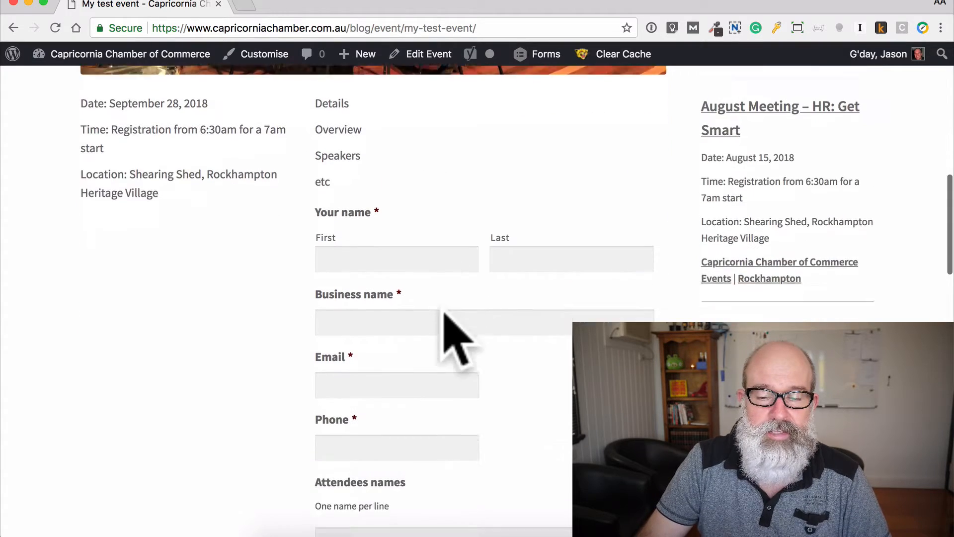
scroll(443, 313, "down", 1)
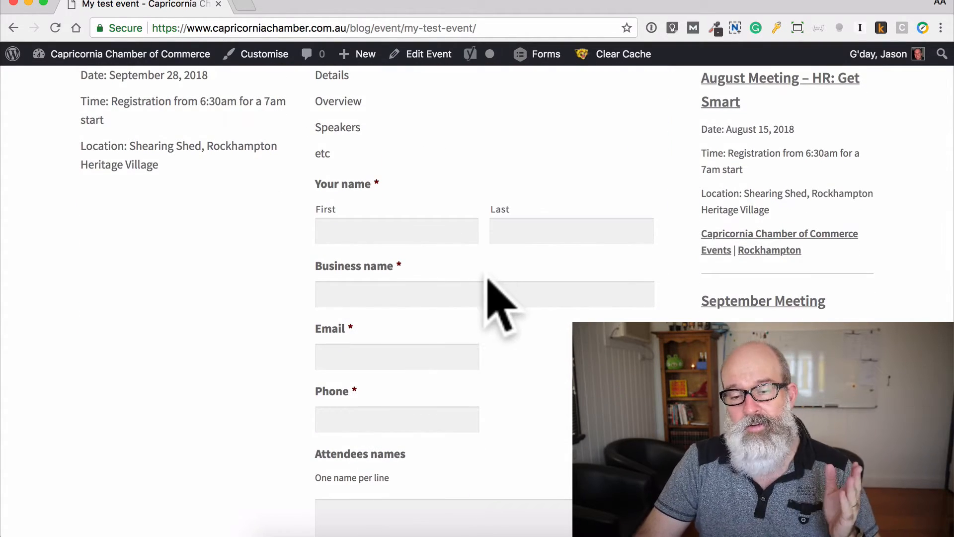
scroll(487, 277, "down", 5)
scroll(487, 281, "down", 10)
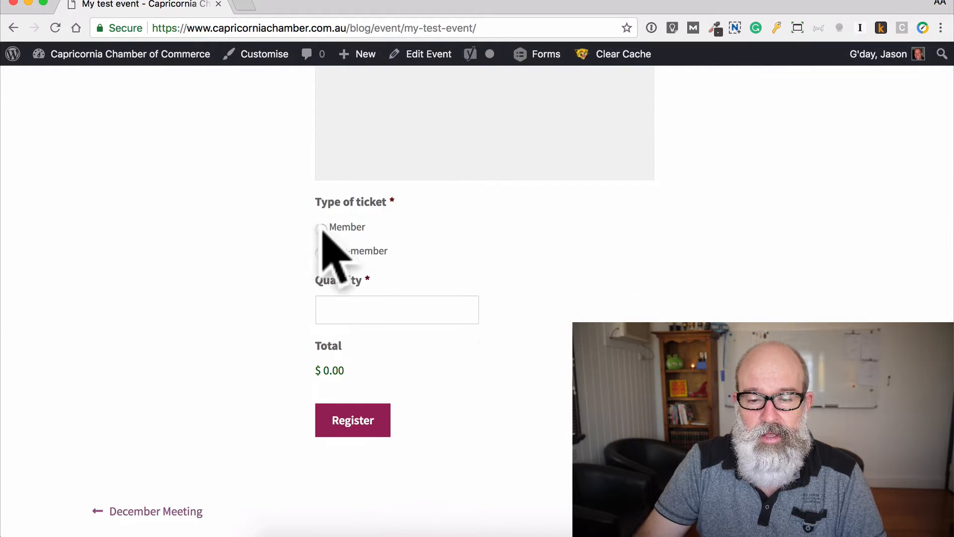
Test the registration form with quantity 2, comparing the total and payment fields for Member and Non-member tickets
left_click(356, 309)
type("2")
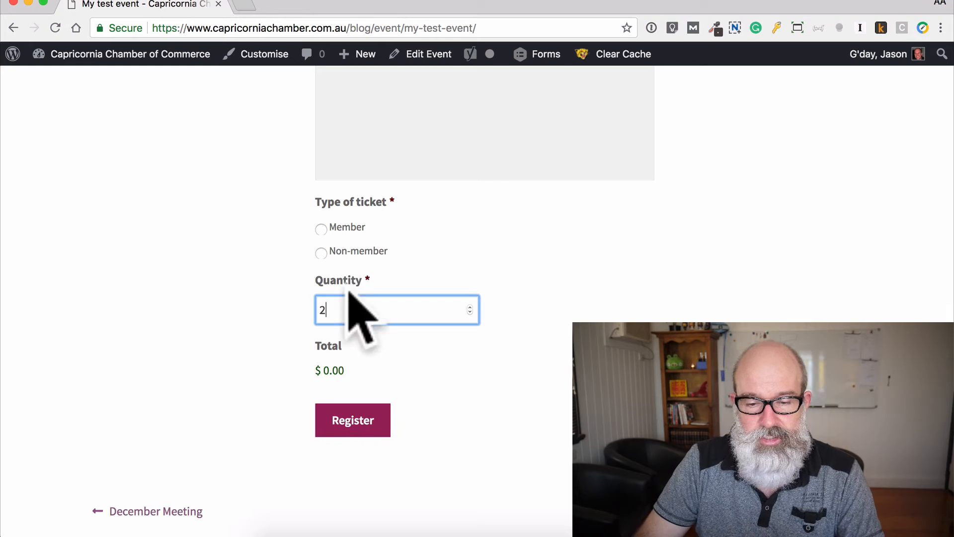
left_click(343, 230)
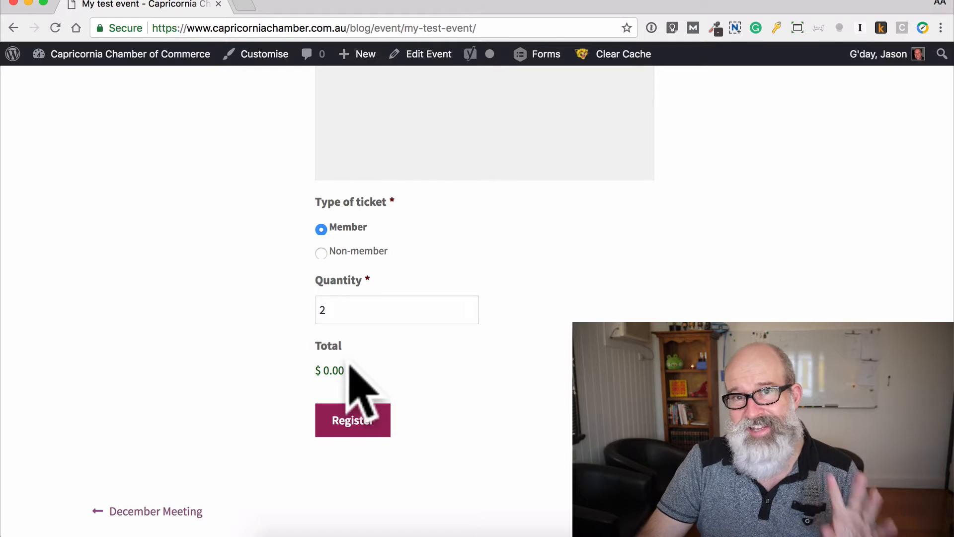
left_click(347, 252)
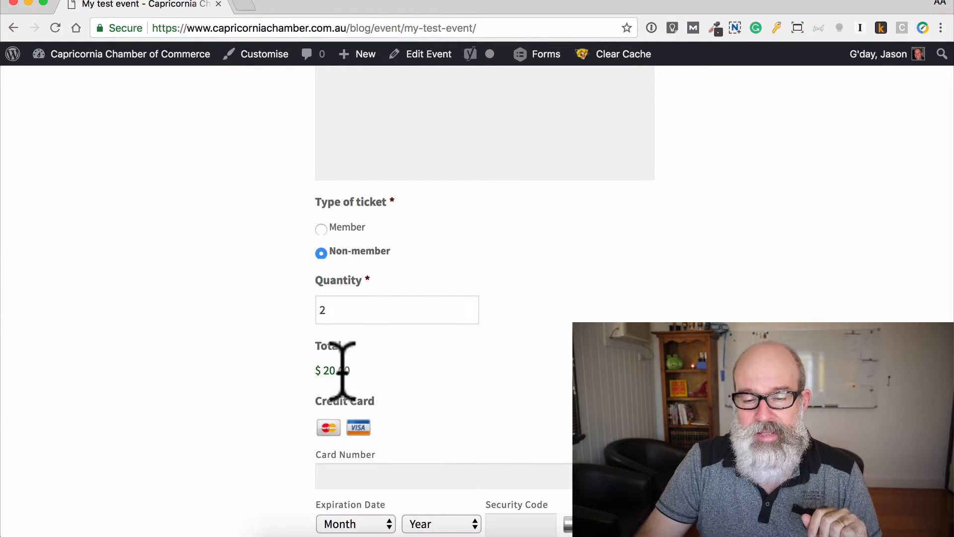
scroll(502, 404, "down", 3)
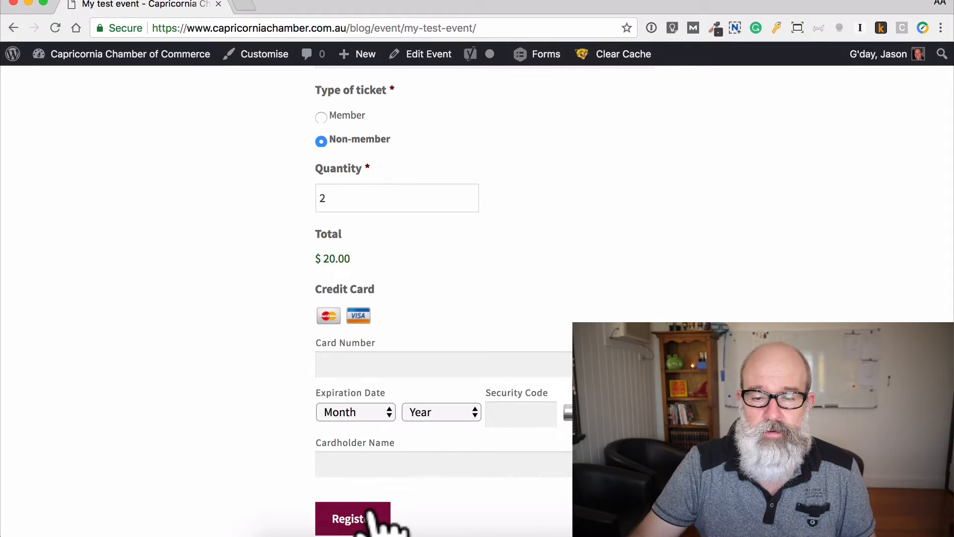
scroll(559, 328, "up", 15)
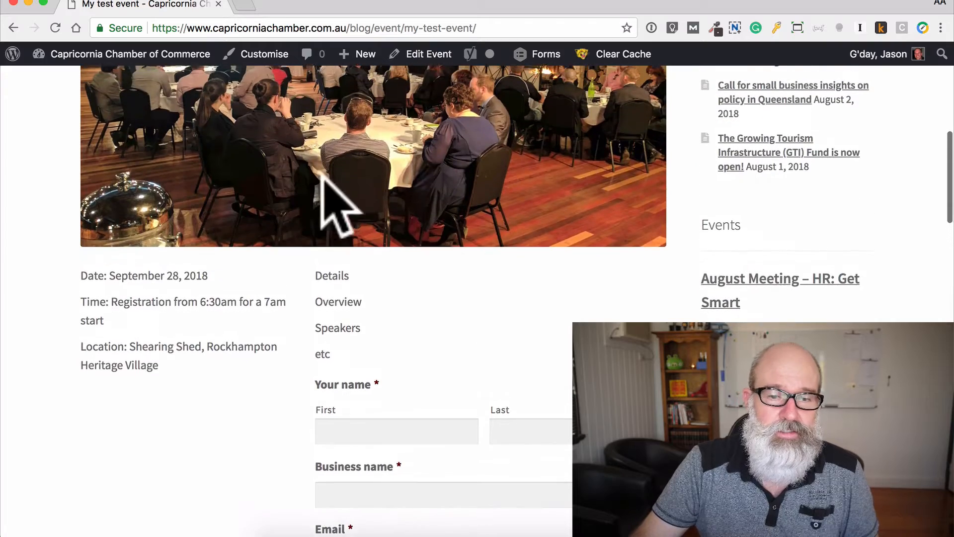
Return to the site's administration and view the entries of the "Registrations 2018-08 test" form
left_click(164, 55)
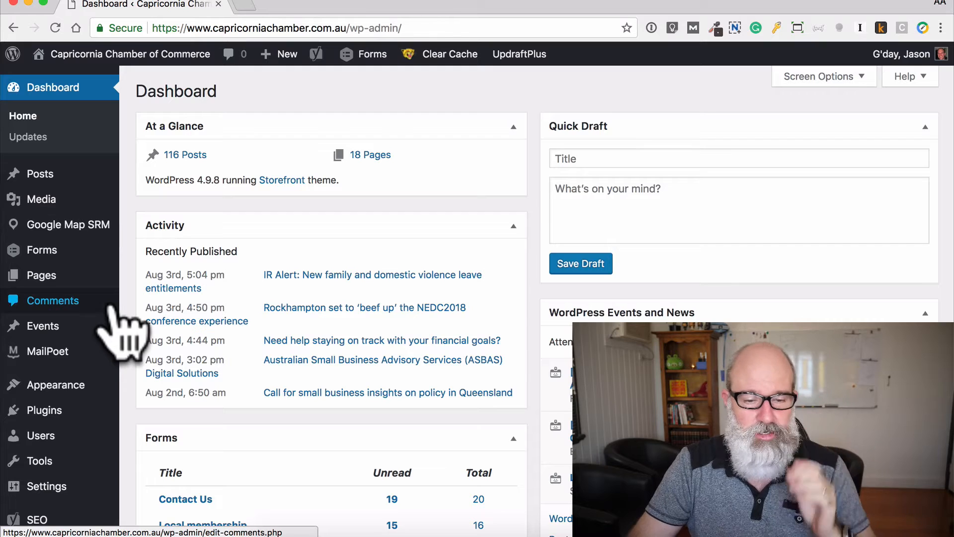
left_click(42, 253)
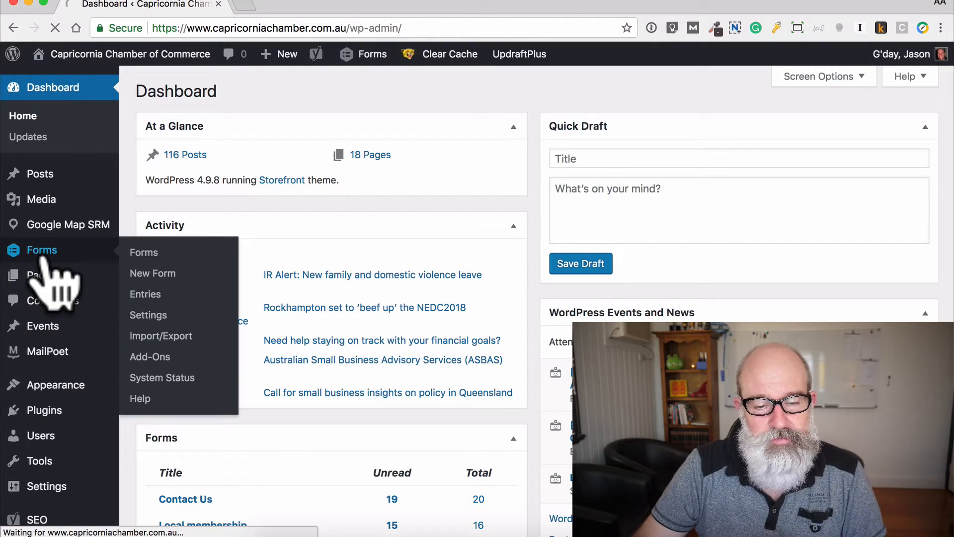
scroll(404, 392, "down", 5)
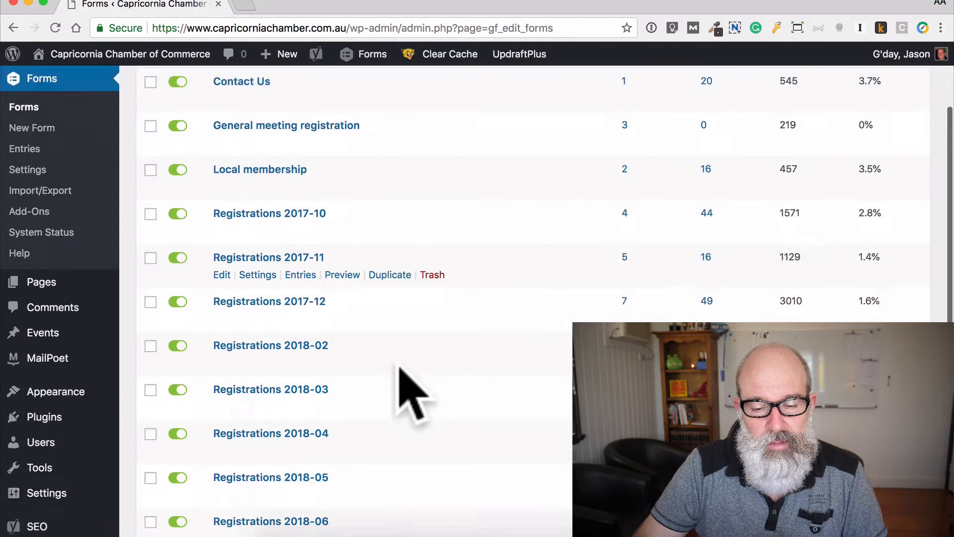
scroll(399, 369, "down", 5)
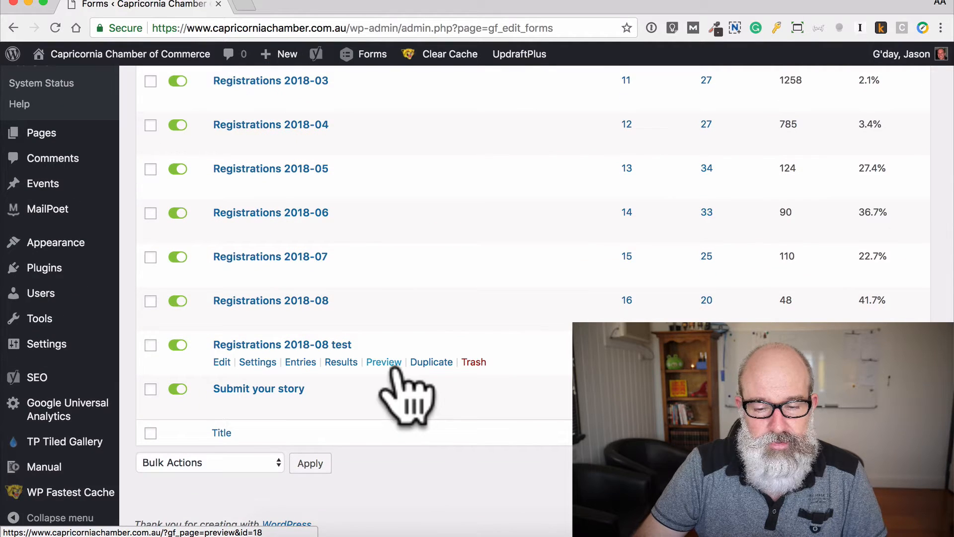
left_click(301, 365)
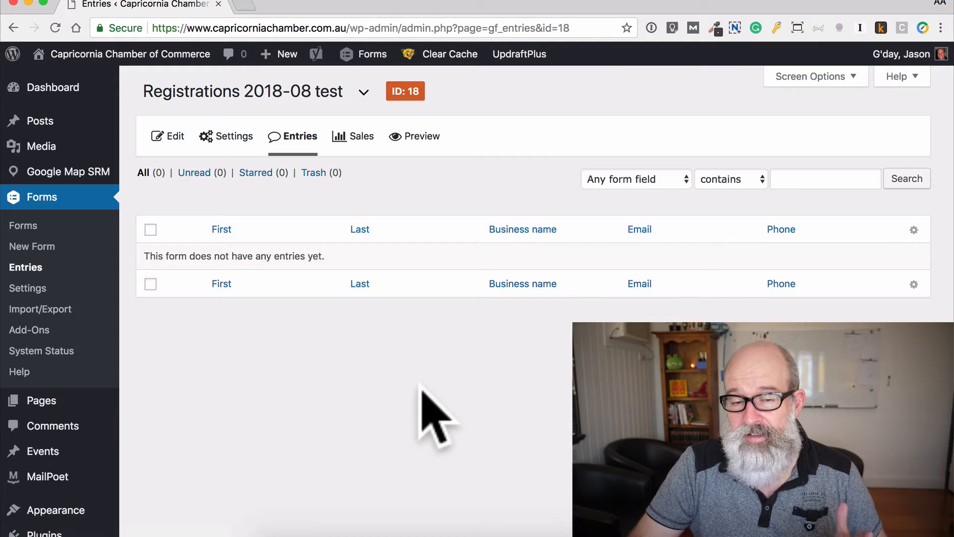
Switch to the "Registrations 2018-05" form and look through its list of entries
left_click(364, 92)
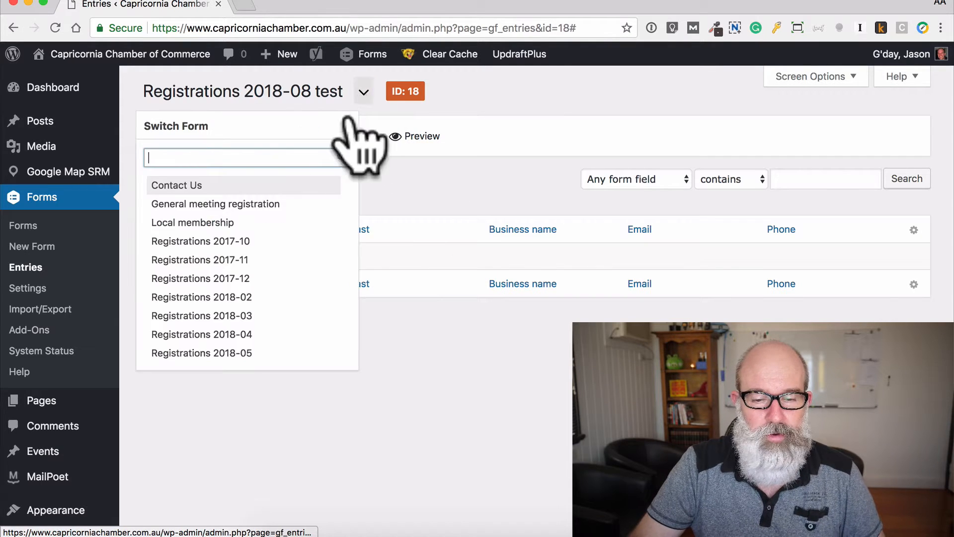
scroll(256, 319, "down", 5)
left_click(246, 271)
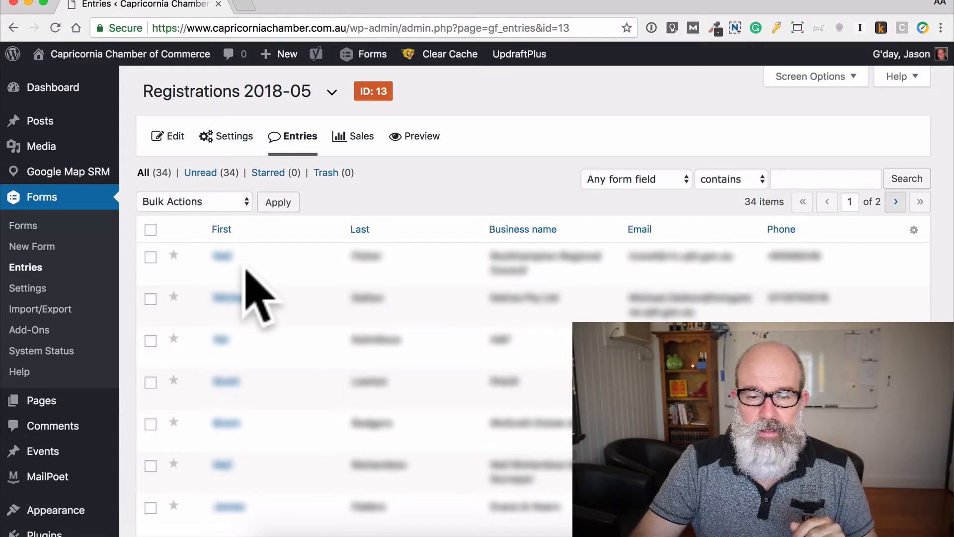
scroll(259, 298, "down", 10)
scroll(258, 298, "up", 15)
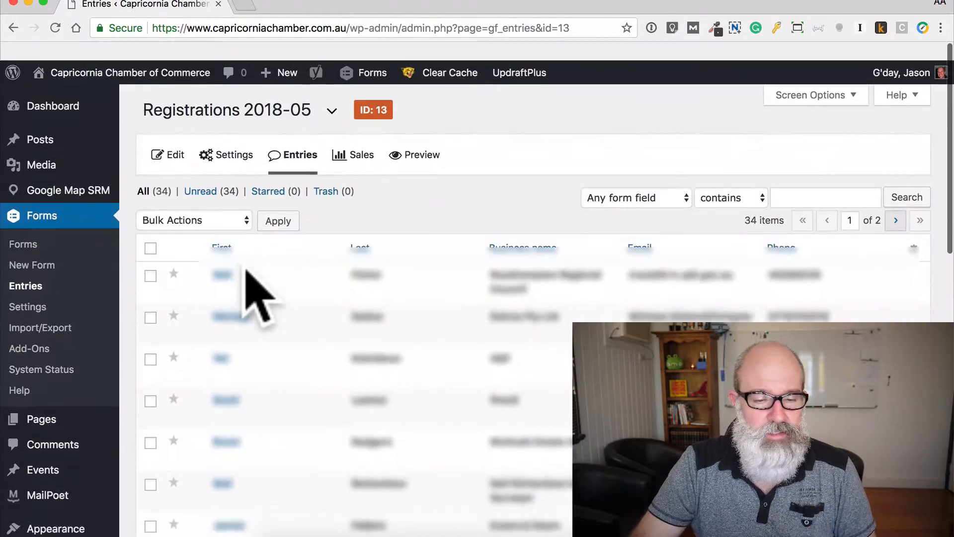
Export the entries of the "Registrations 2018-06" form with all fields selected and download the CSV file
left_click(45, 309)
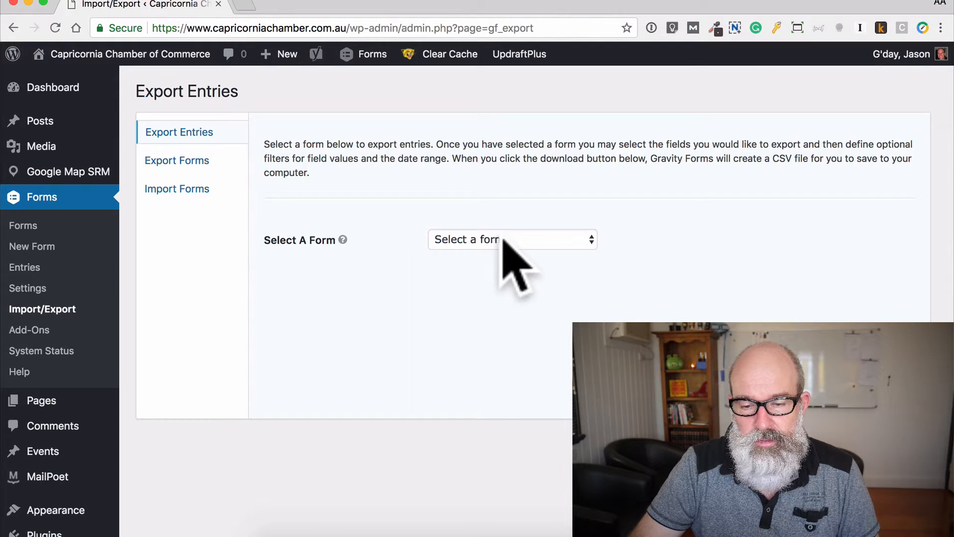
left_click(502, 239)
left_click(540, 395)
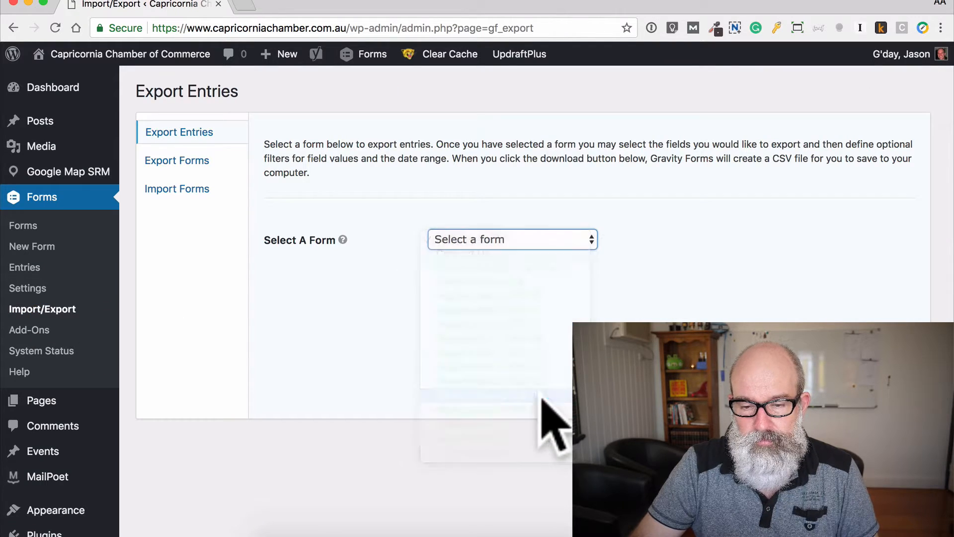
left_click(433, 279)
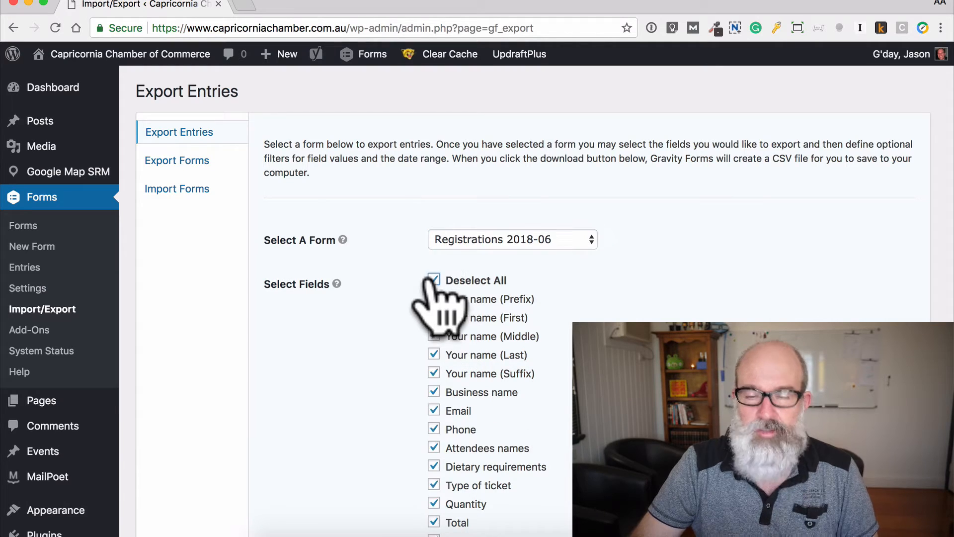
scroll(557, 423, "down", 8)
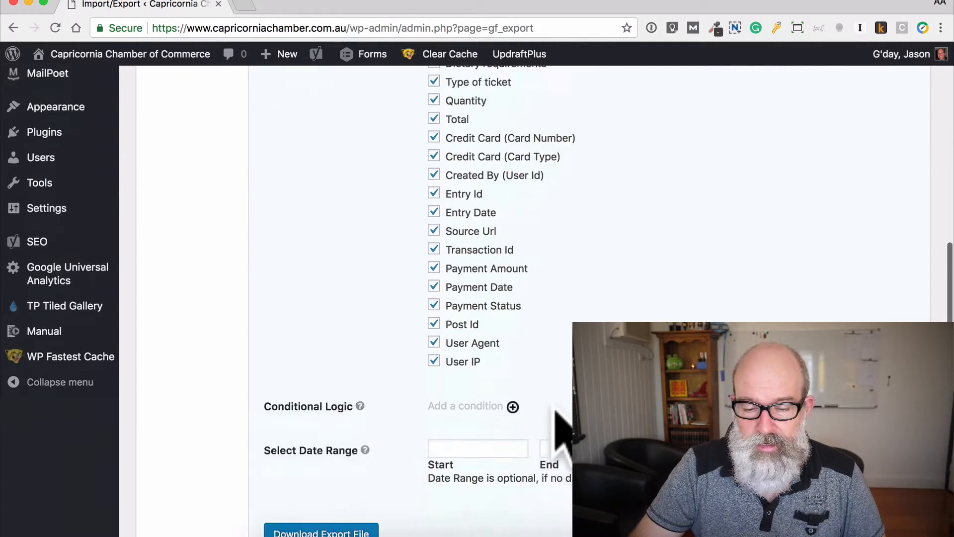
scroll(557, 427, "down", 2)
left_click(309, 483)
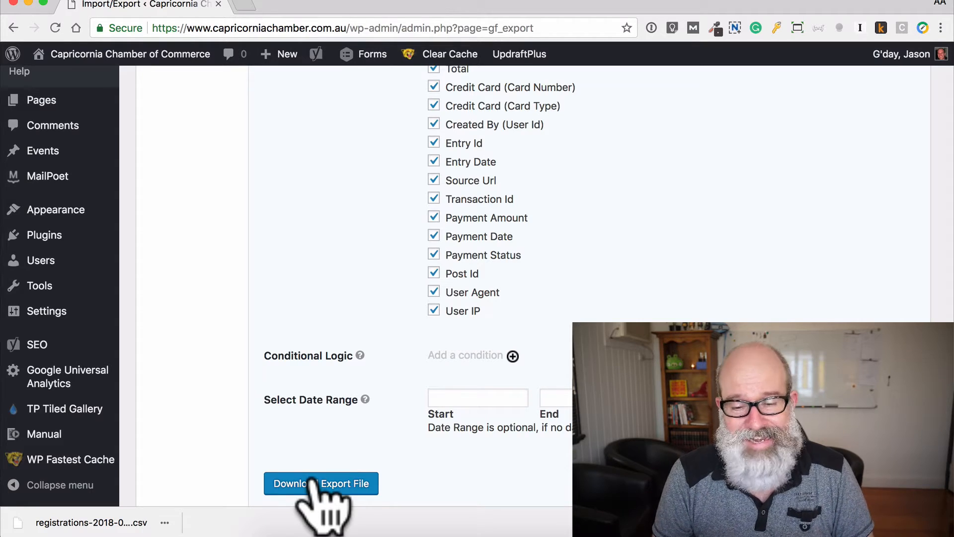
View the published "My test event" page from the events list, look over its details and registration form, and select its web address
scroll(320, 505, "up", 10)
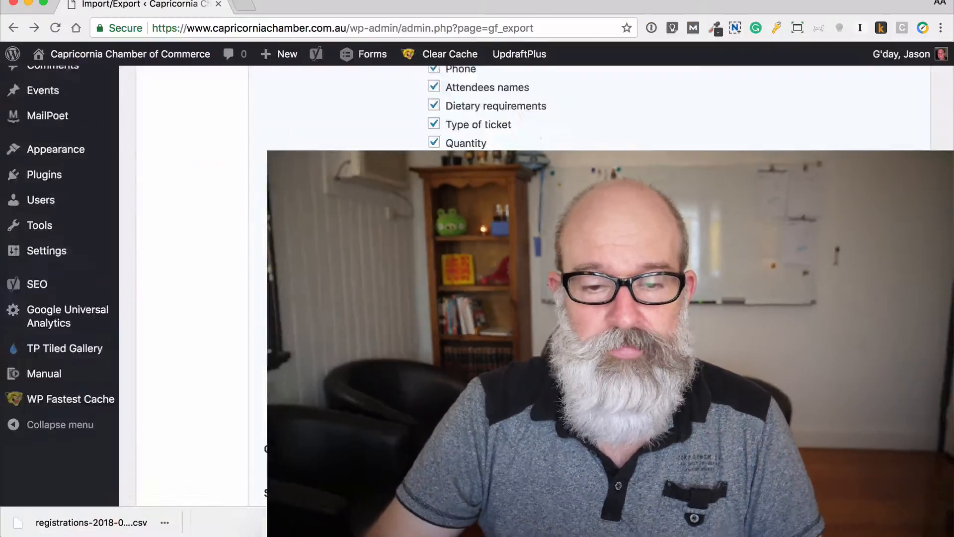
scroll(485, 351, "up", 10)
mouse_move(55, 449)
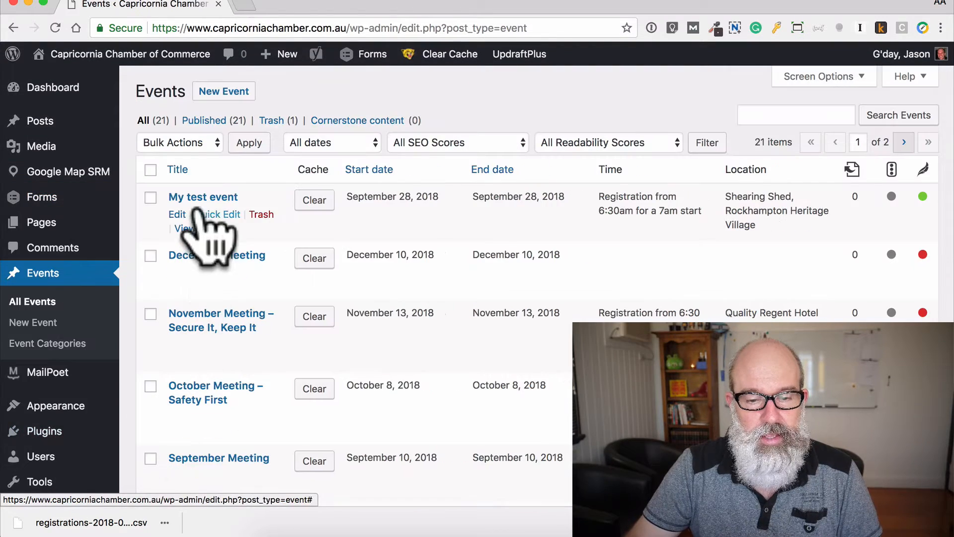
left_click(185, 229)
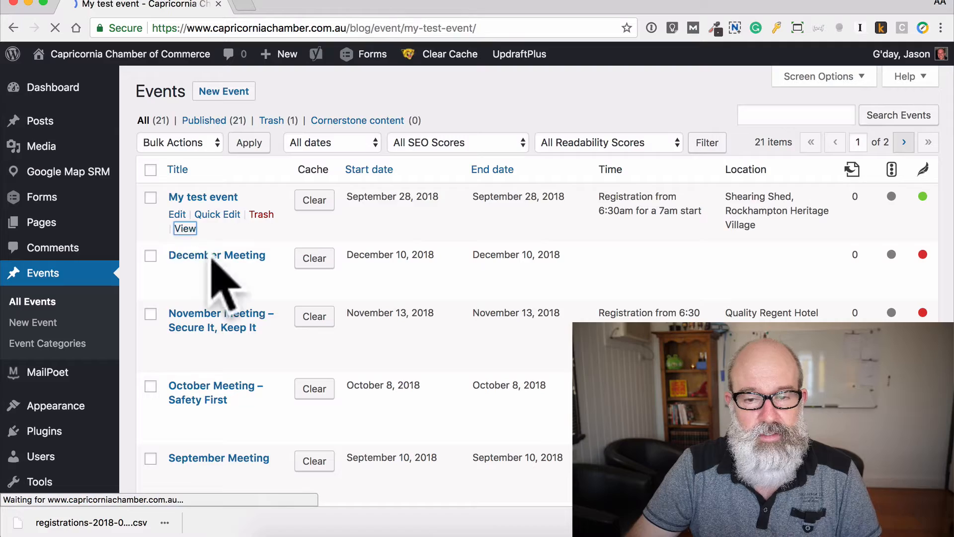
scroll(425, 435, "down", 8)
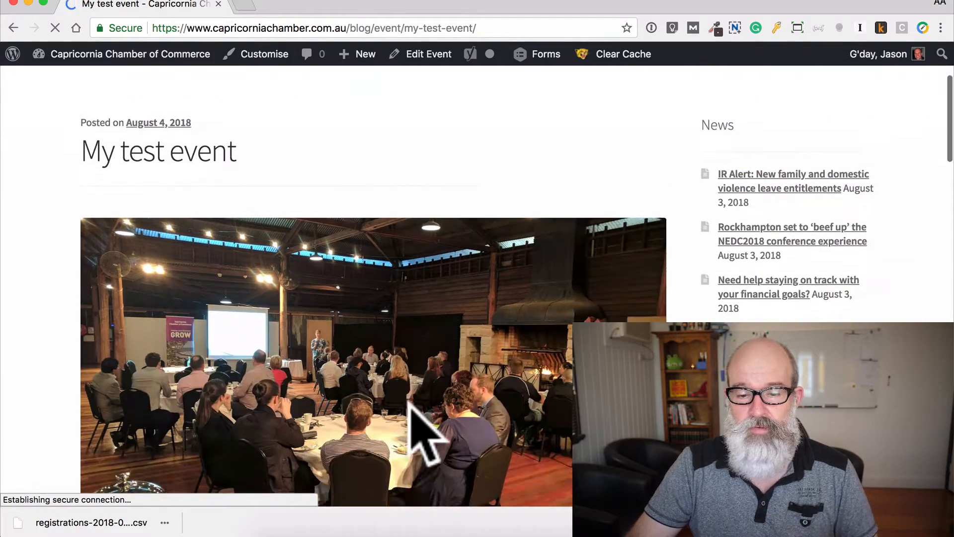
scroll(412, 408, "down", 2)
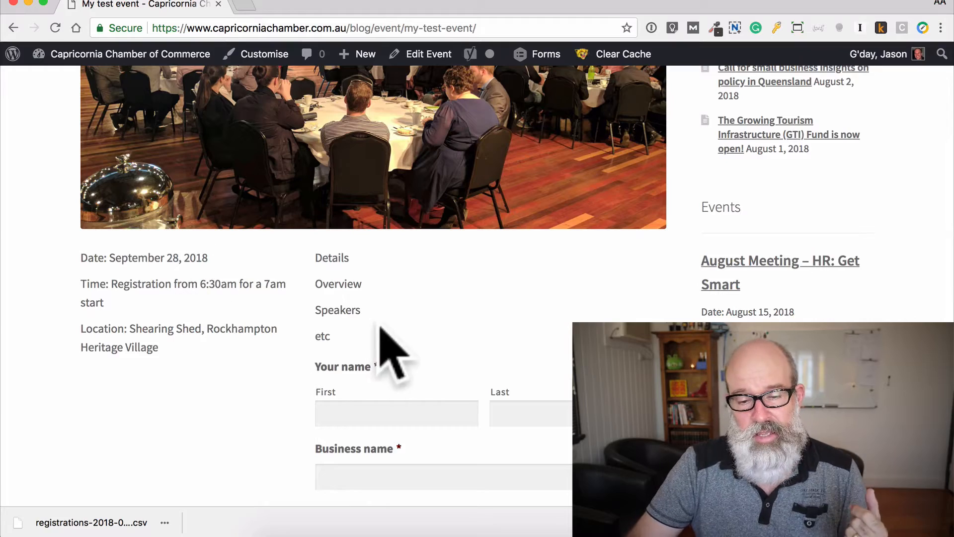
scroll(504, 326, "down", 4)
scroll(512, 338, "down", 12)
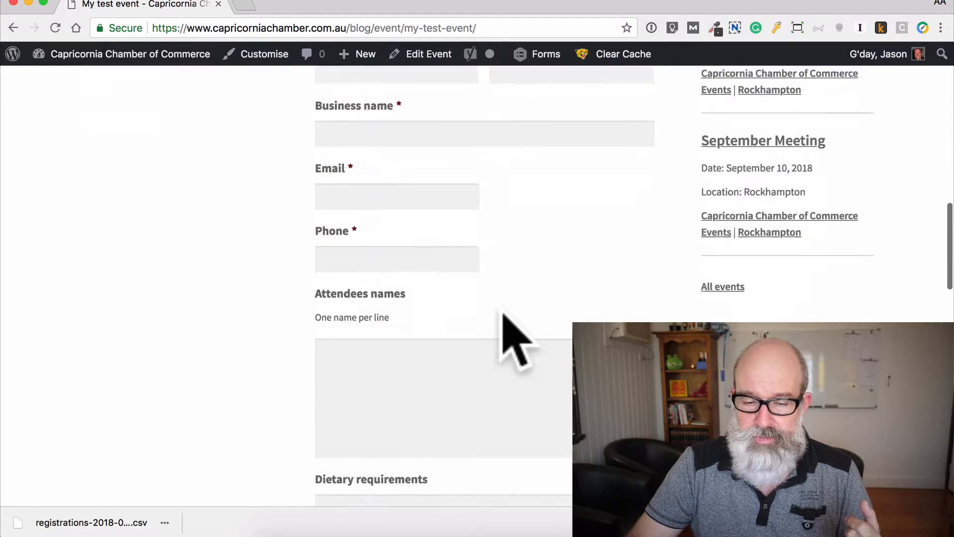
scroll(512, 338, "up", 15)
scroll(514, 343, "up", 5)
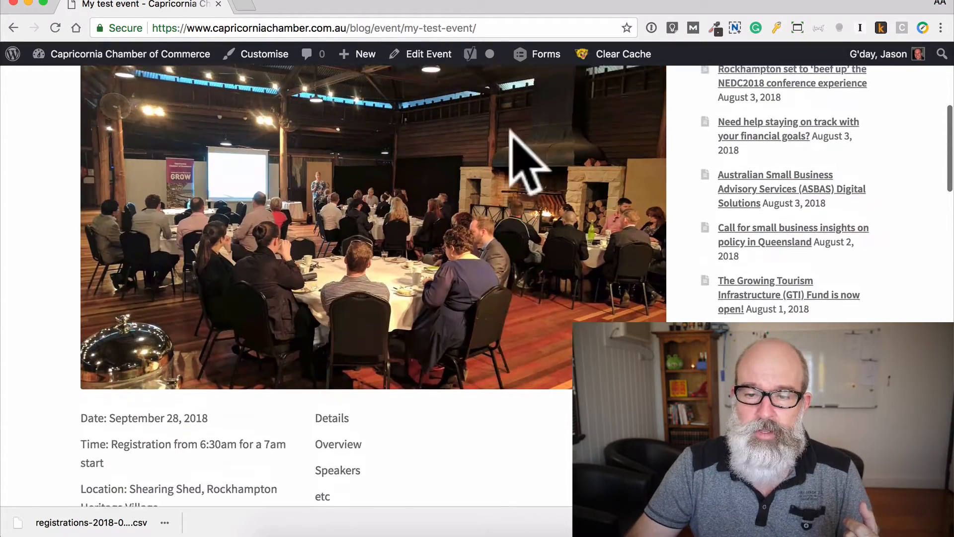
left_click(520, 29)
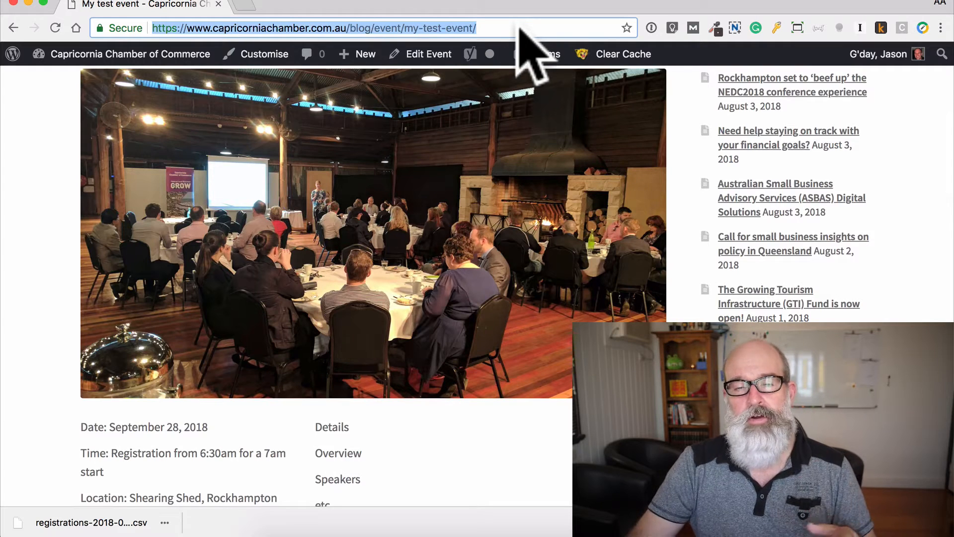
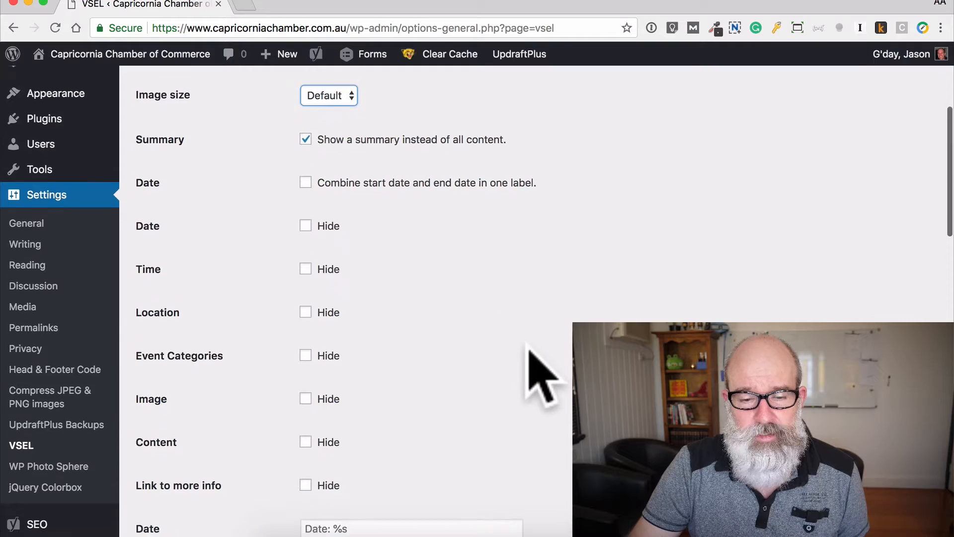
Look through the Very Simple Event List settings for the event page and the widget, including the hide options and labels
scroll(496, 357, "down", 2)
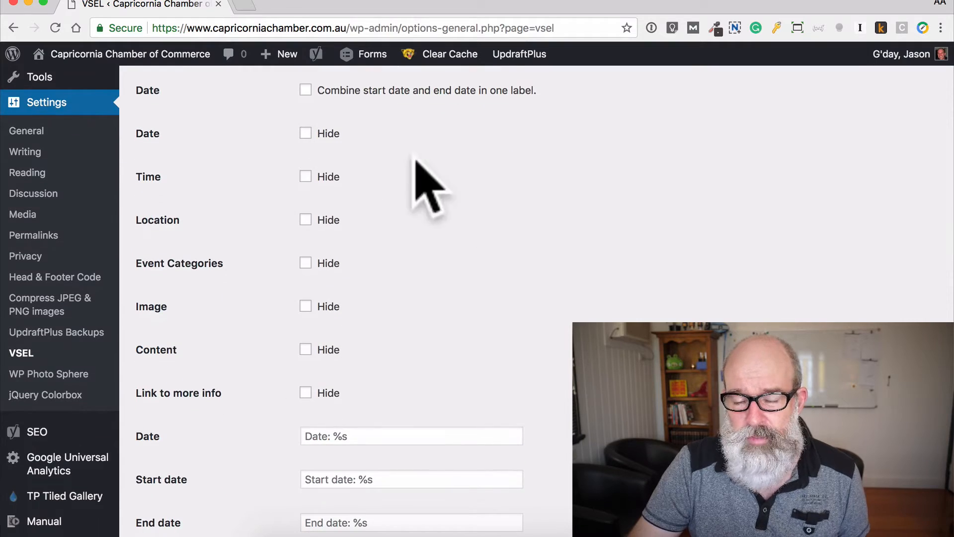
scroll(546, 248, "down", 7)
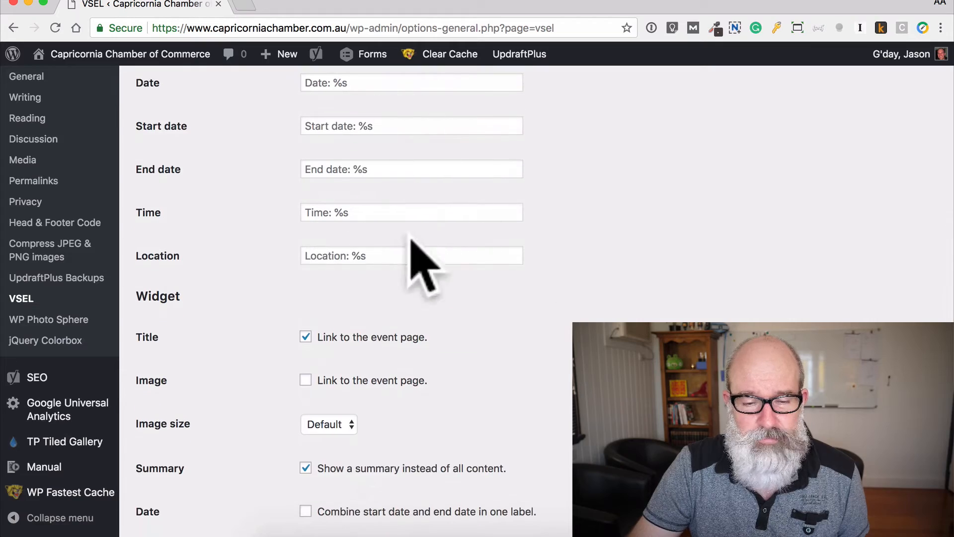
scroll(538, 283, "down", 5)
scroll(540, 286, "down", 9)
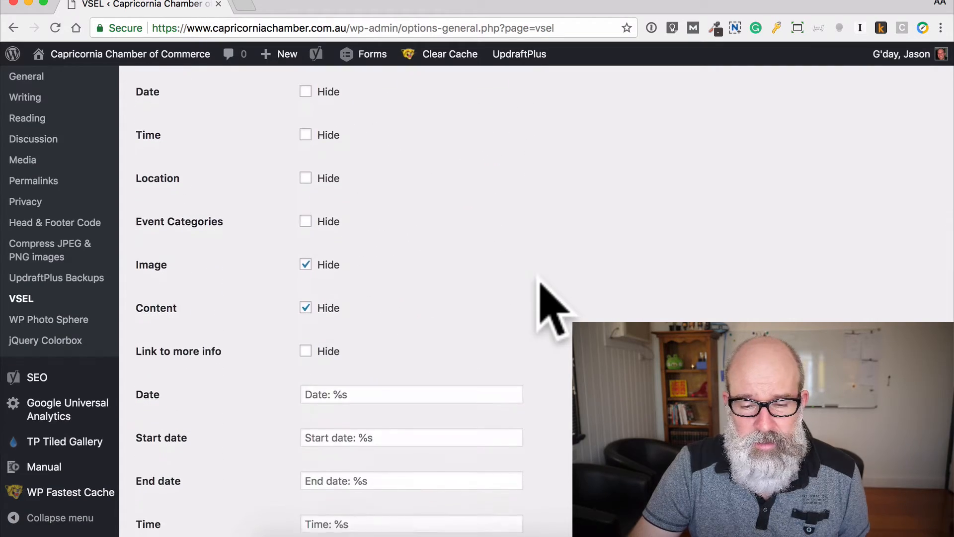
scroll(553, 305, "up", 20)
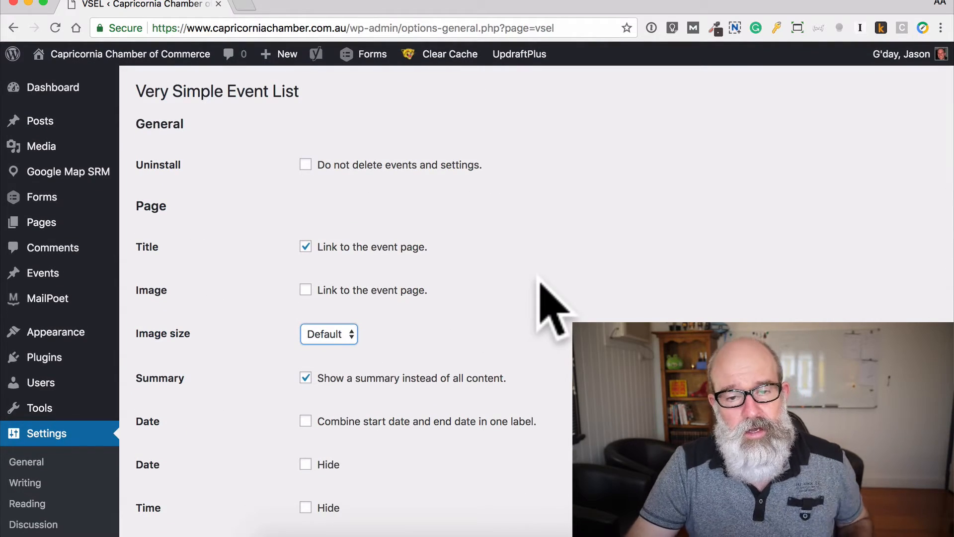
scroll(553, 306, "down", 20)
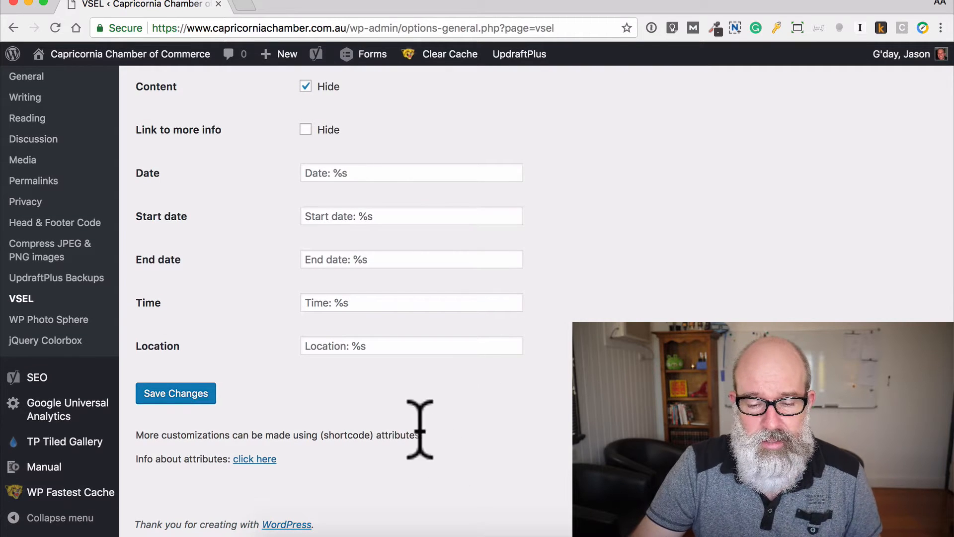
Open the plugin's information about attributes and examine the shortcode examples for events per page and event categories
left_click(244, 458)
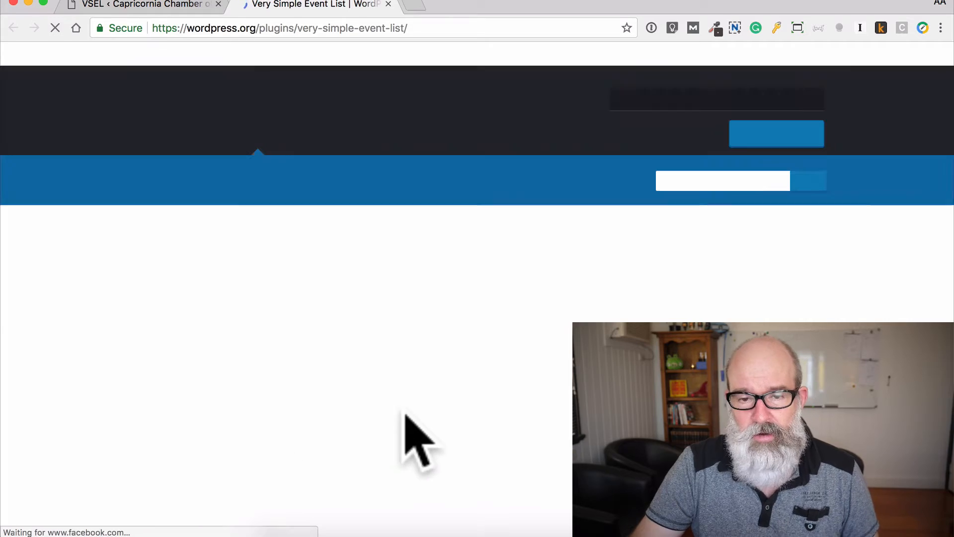
scroll(400, 437, "down", 10)
scroll(402, 417, "down", 3)
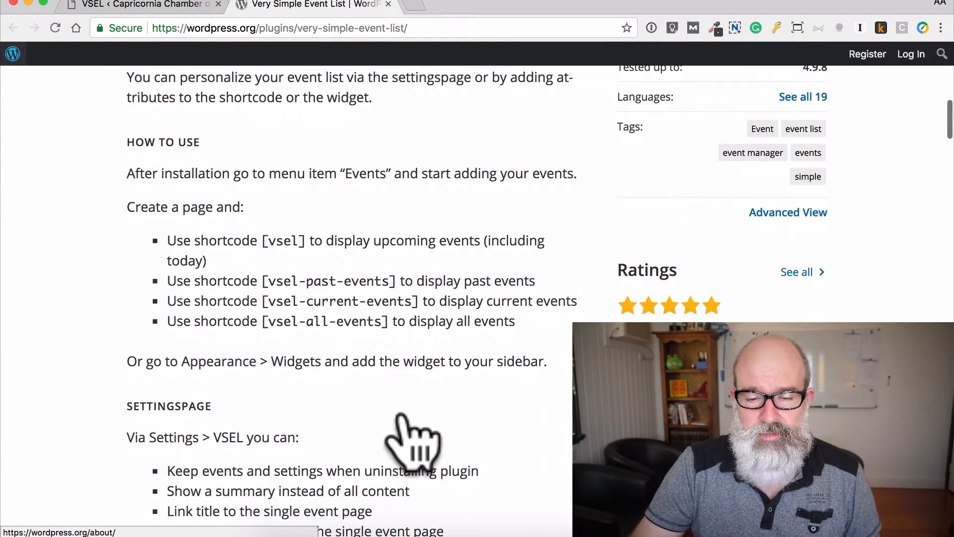
scroll(328, 298, "down", 12)
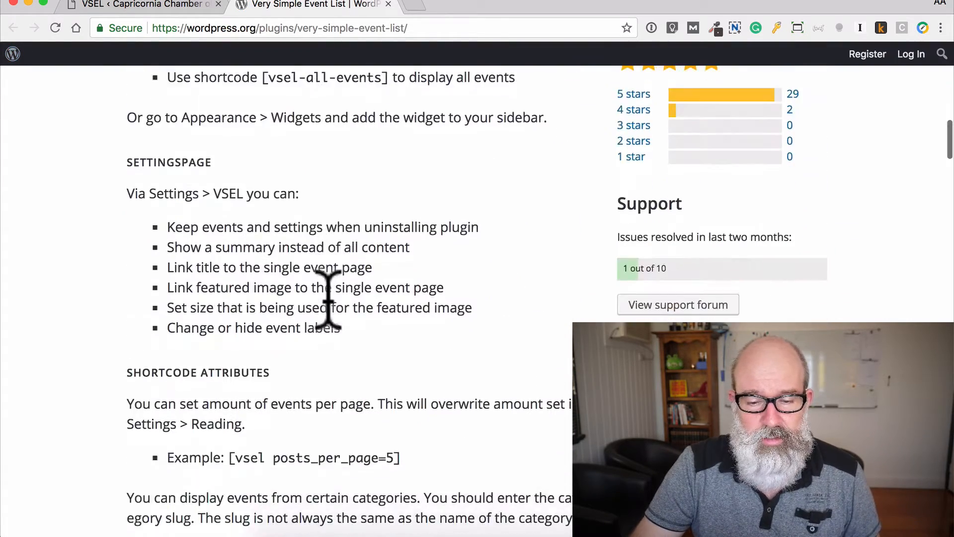
left_click_drag(234, 285, 400, 285)
left_click_drag(229, 380, 242, 400)
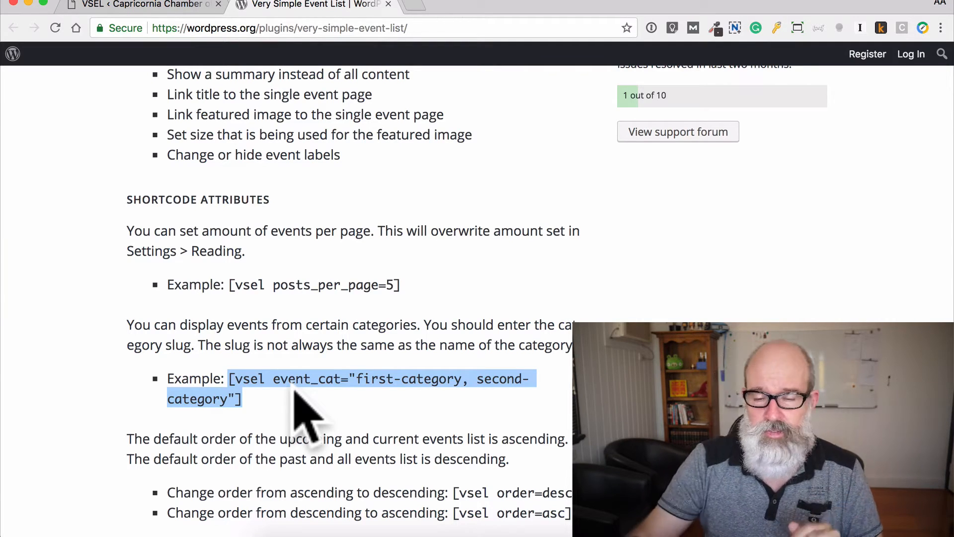
scroll(293, 392, "up", 20)
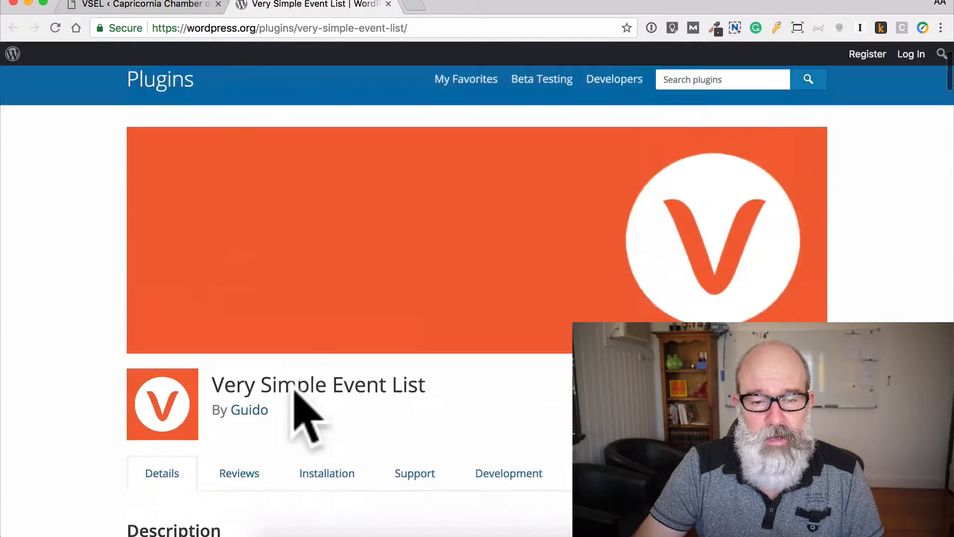
Return to the Very Simple Event List settings, look back over them, and open the list of all events
left_click(176, 7)
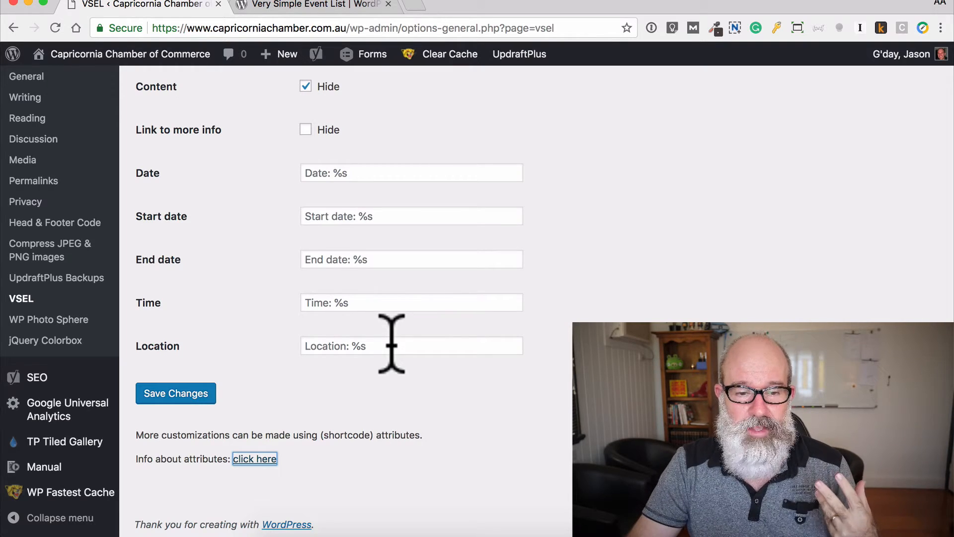
left_click(467, 385)
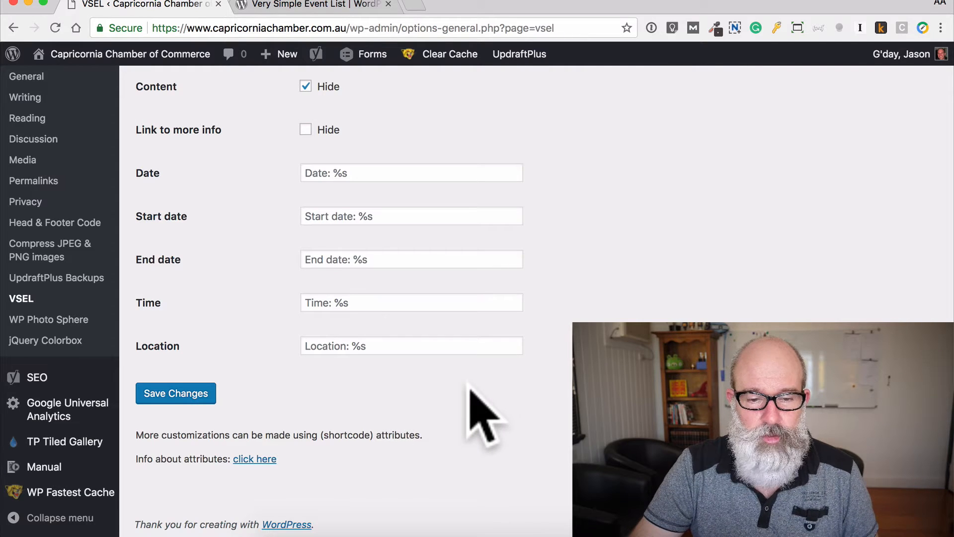
scroll(469, 385, "up", 2)
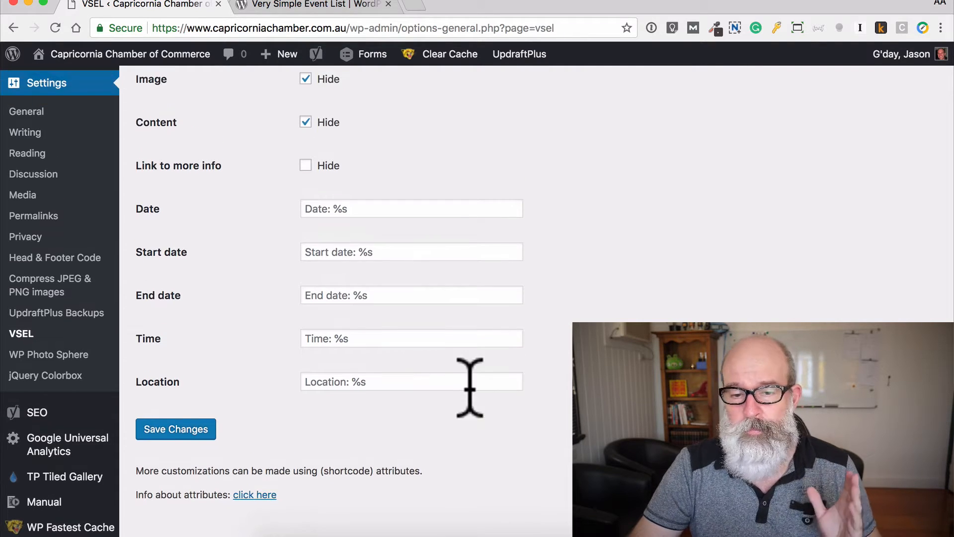
scroll(468, 386, "up", 10)
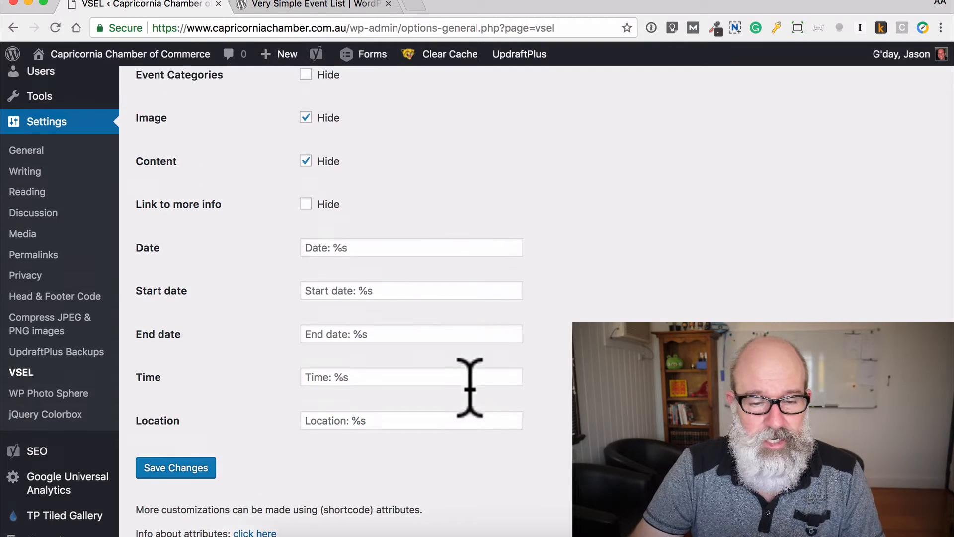
scroll(470, 391, "up", 5)
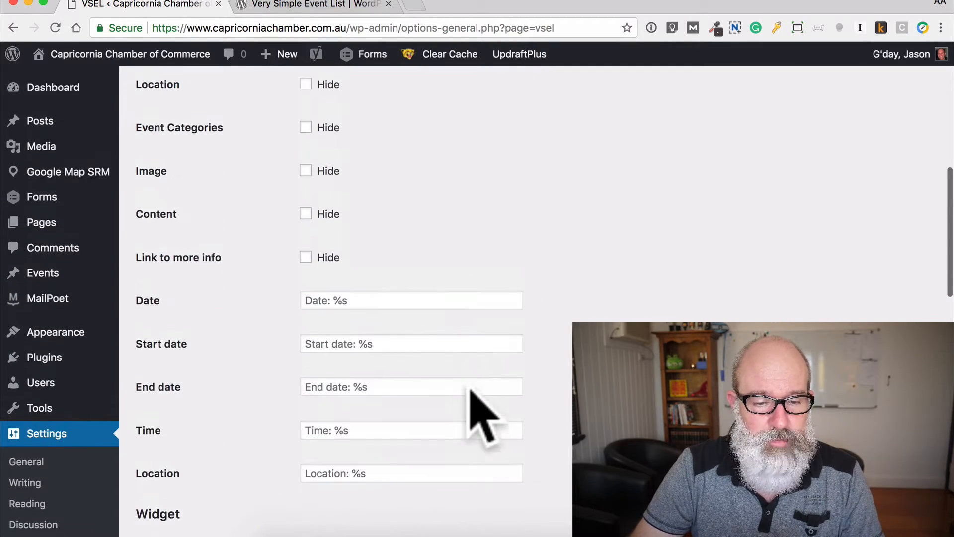
left_click(27, 274)
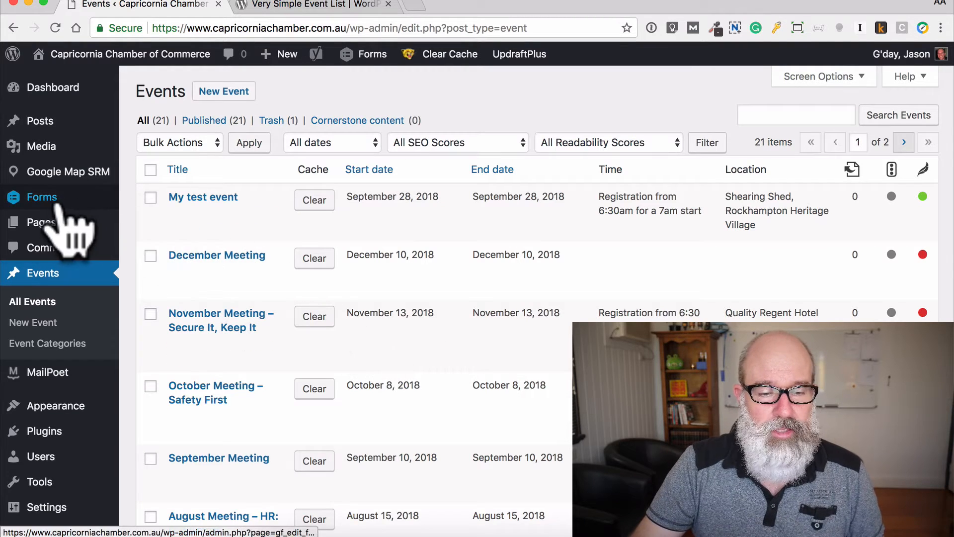
Create a new form titled "Test starter" and look over the field types available for it
left_click(54, 208)
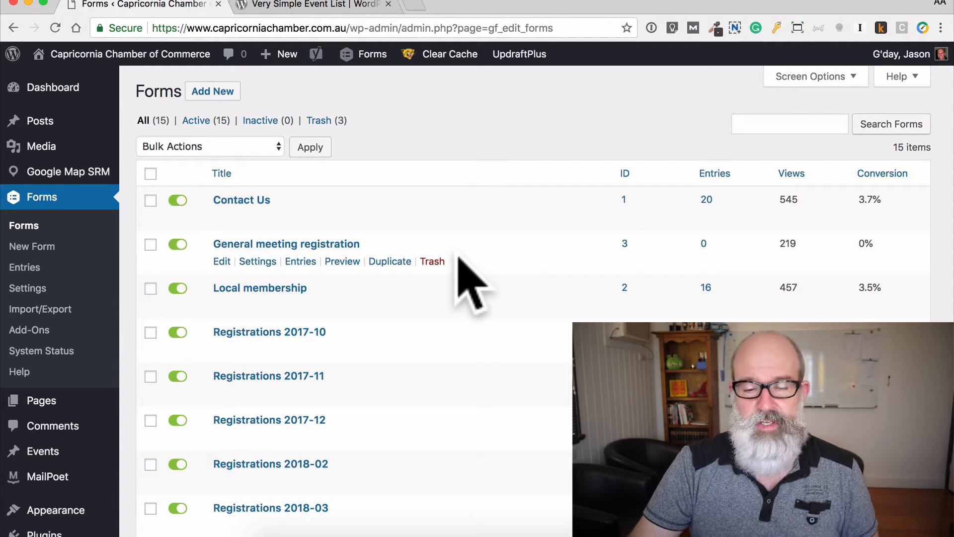
left_click(213, 92)
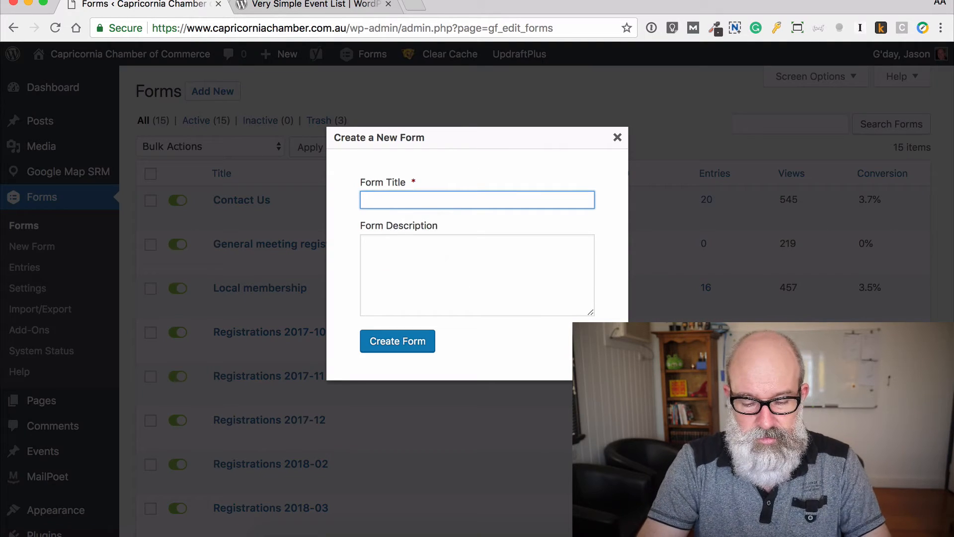
type("Test starter")
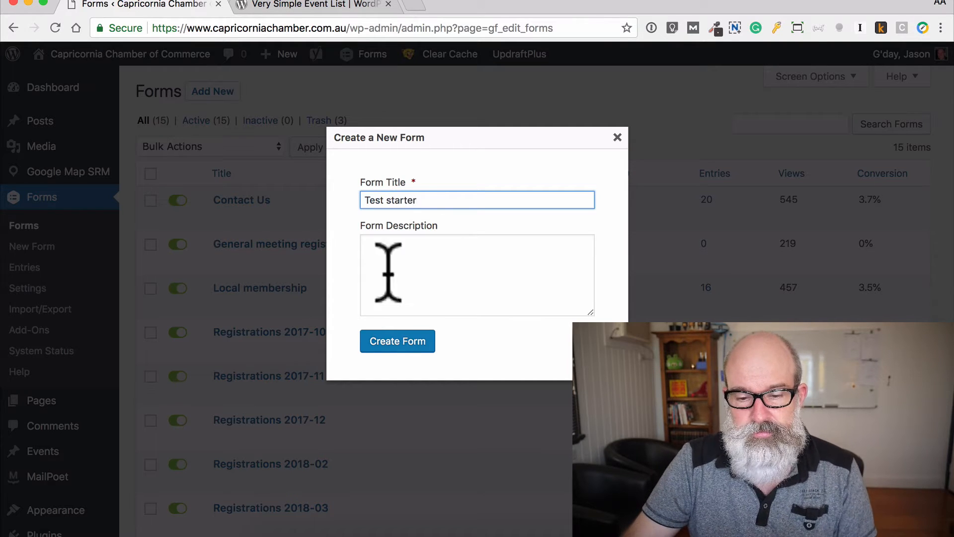
left_click(371, 341)
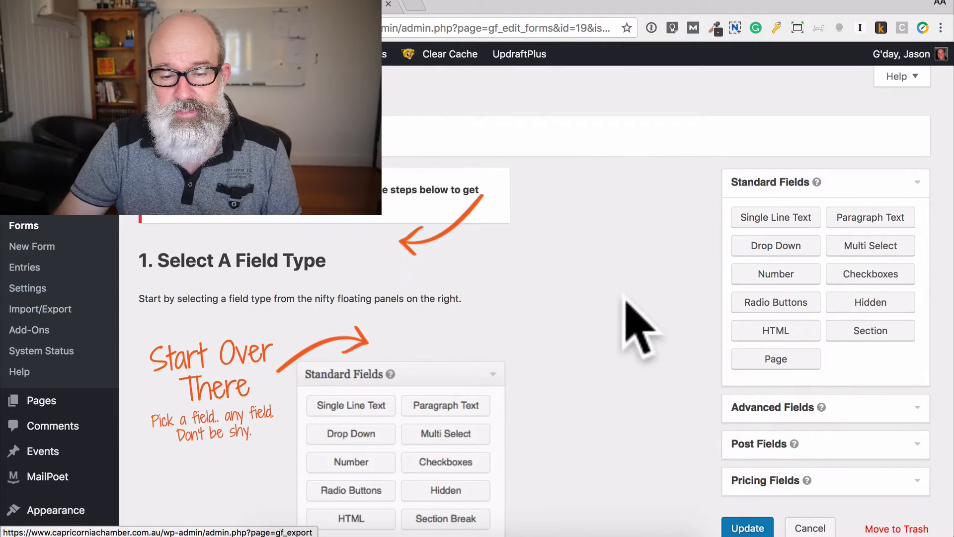
scroll(631, 298, "down", 3)
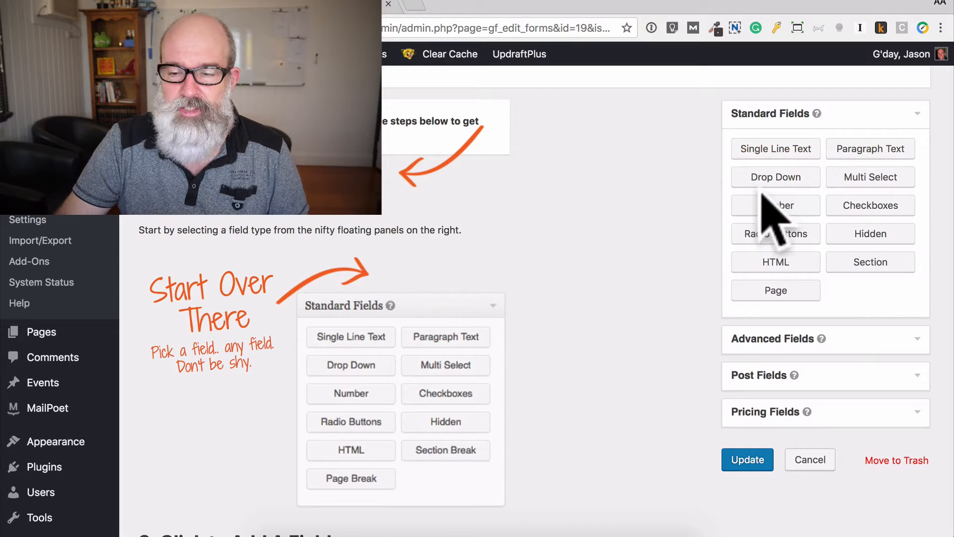
Look over the advanced, pricing and standard field types available for the form
left_click(844, 338)
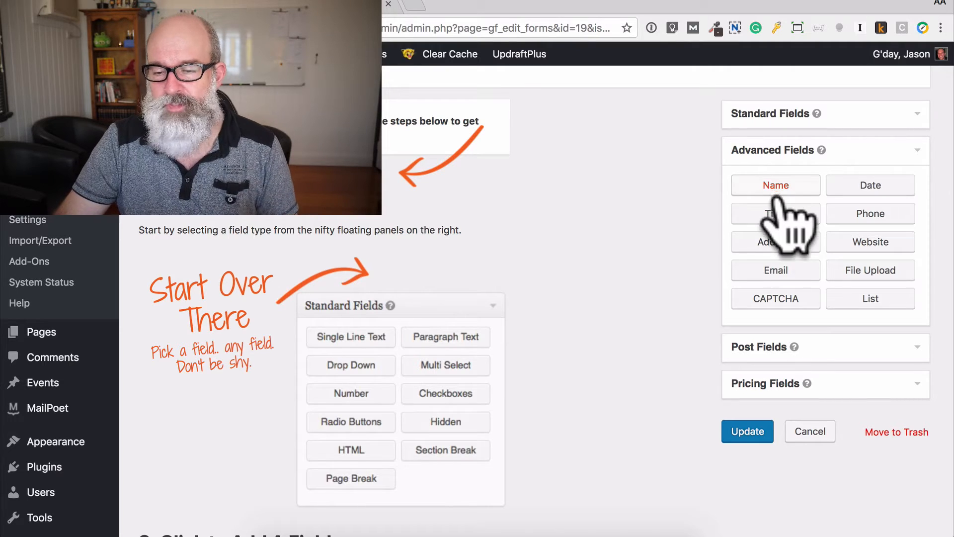
scroll(829, 250, "down", 1)
scroll(829, 251, "down", 1)
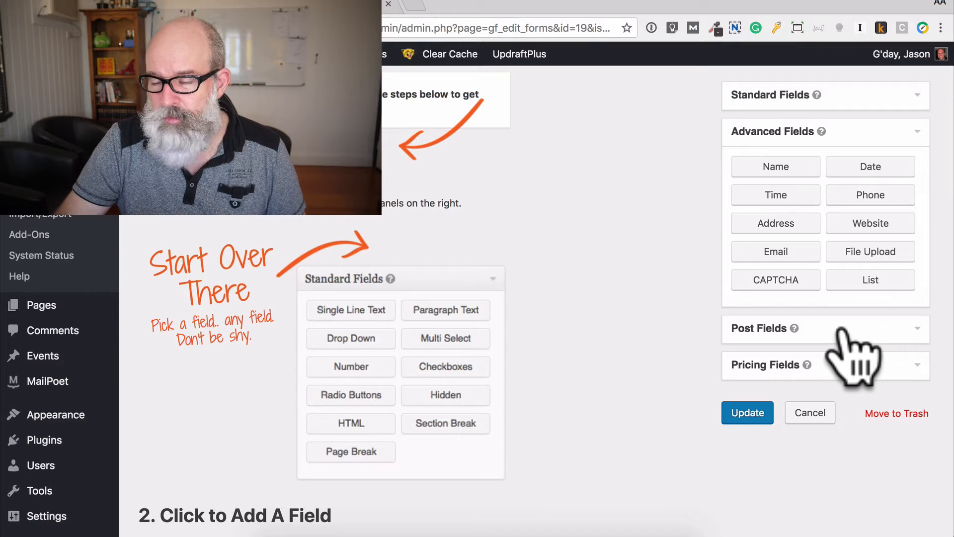
left_click(841, 364)
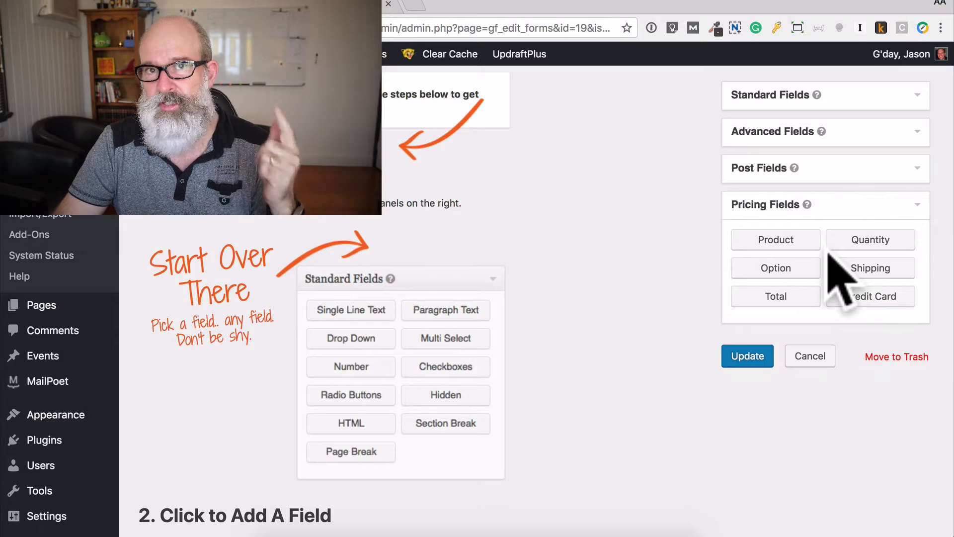
scroll(829, 253, "up", 4)
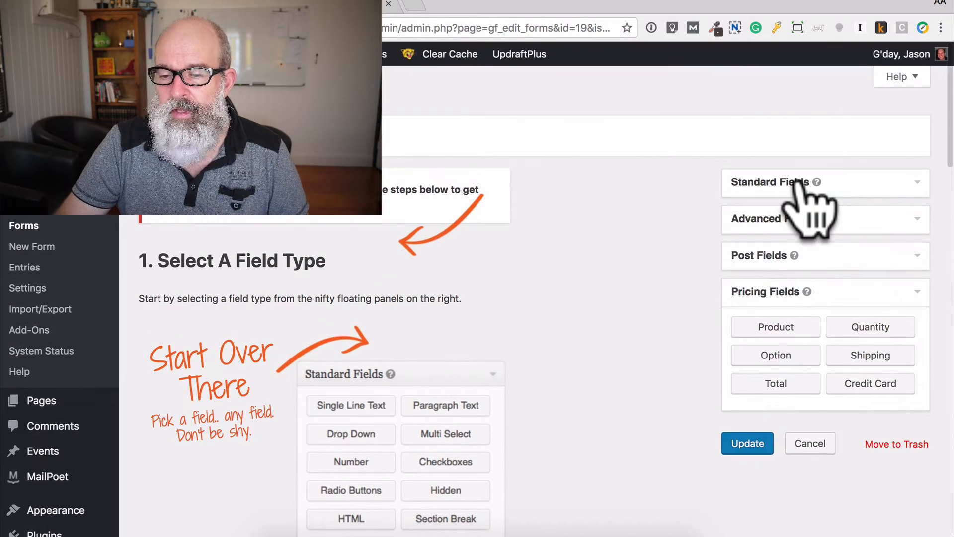
left_click(799, 182)
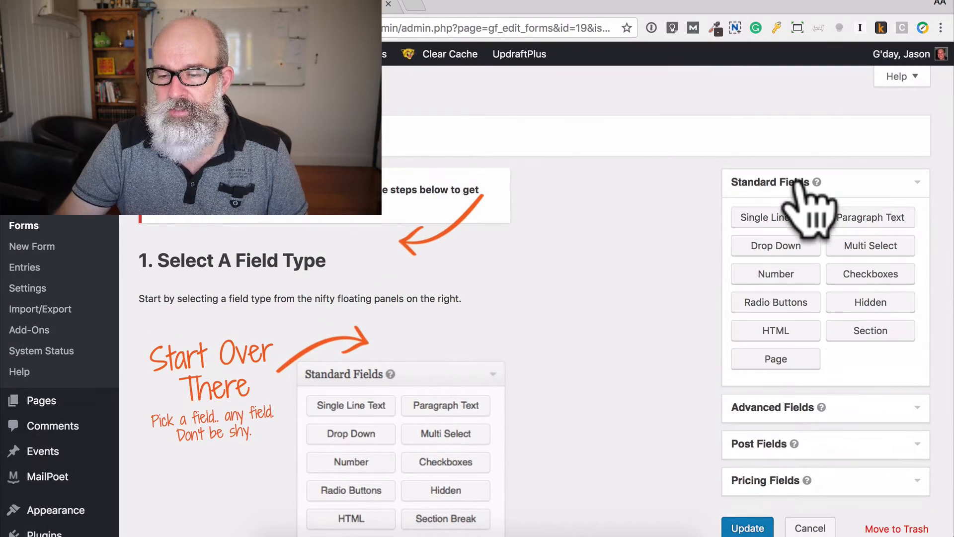
Add Name, Email and Phone fields to the form from the advanced field types
left_click(791, 407)
left_click(775, 254)
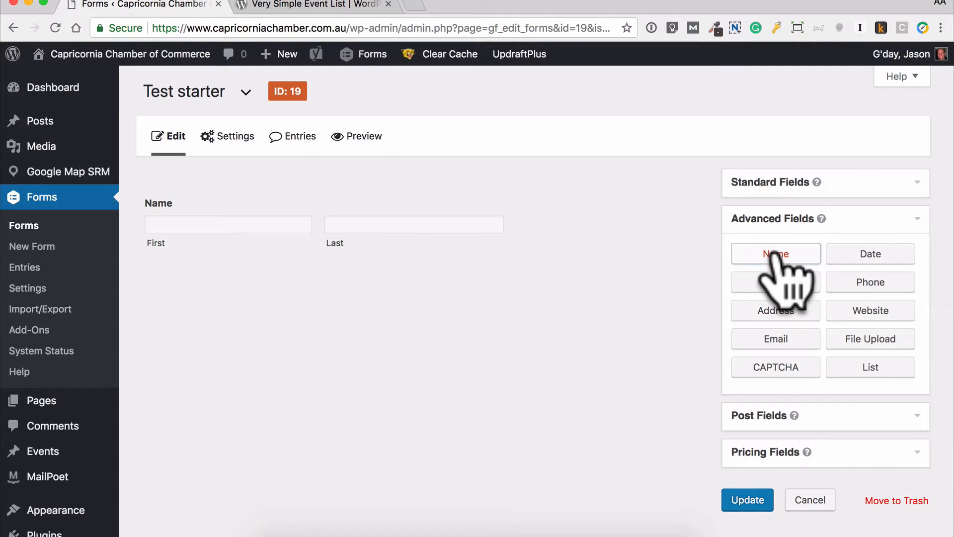
left_click(785, 338)
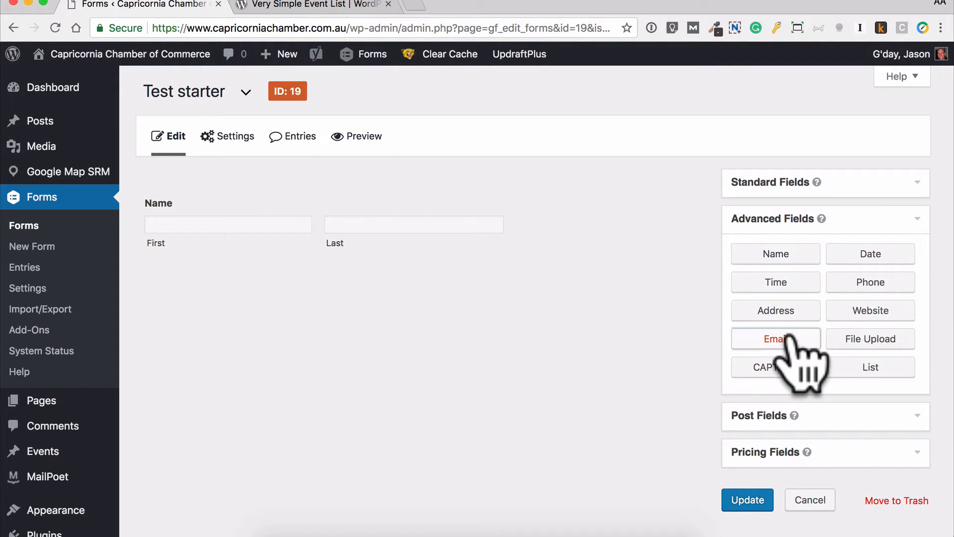
left_click(877, 282)
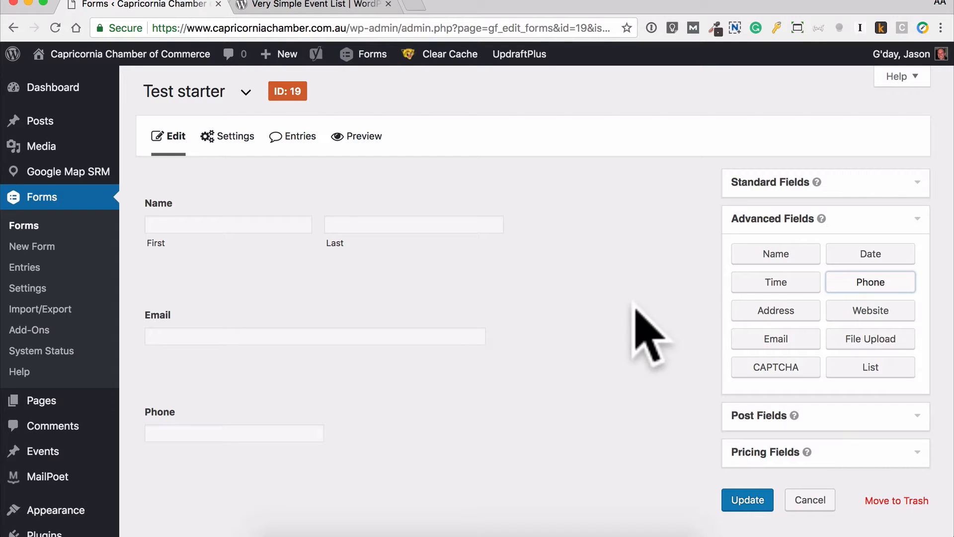
Make the Name field required and close its settings
scroll(636, 328, "down", 3)
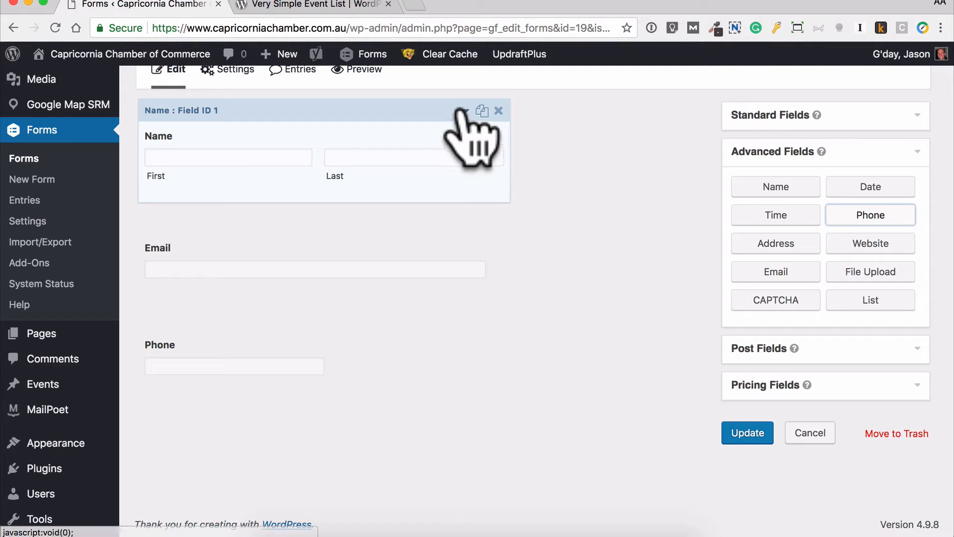
left_click(465, 113)
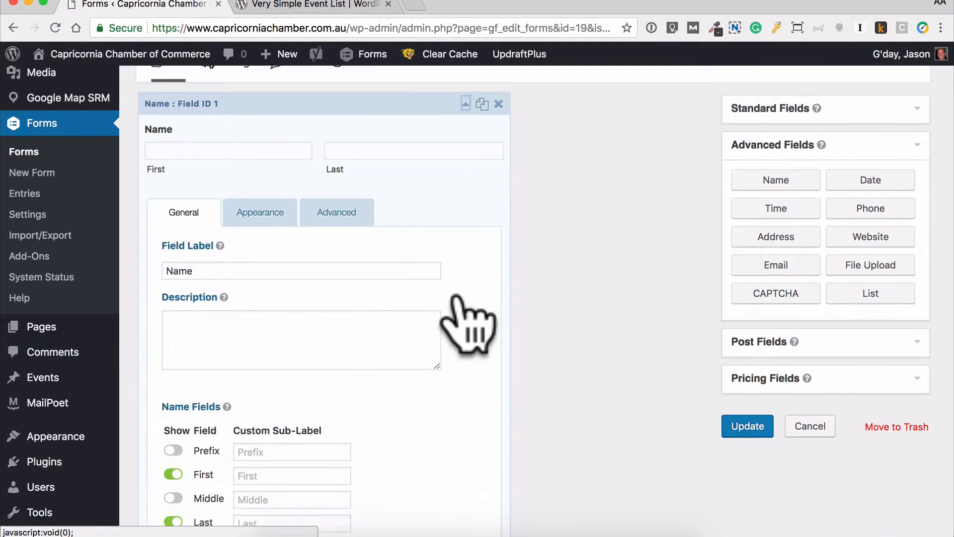
scroll(464, 324, "down", 3)
left_click(168, 442)
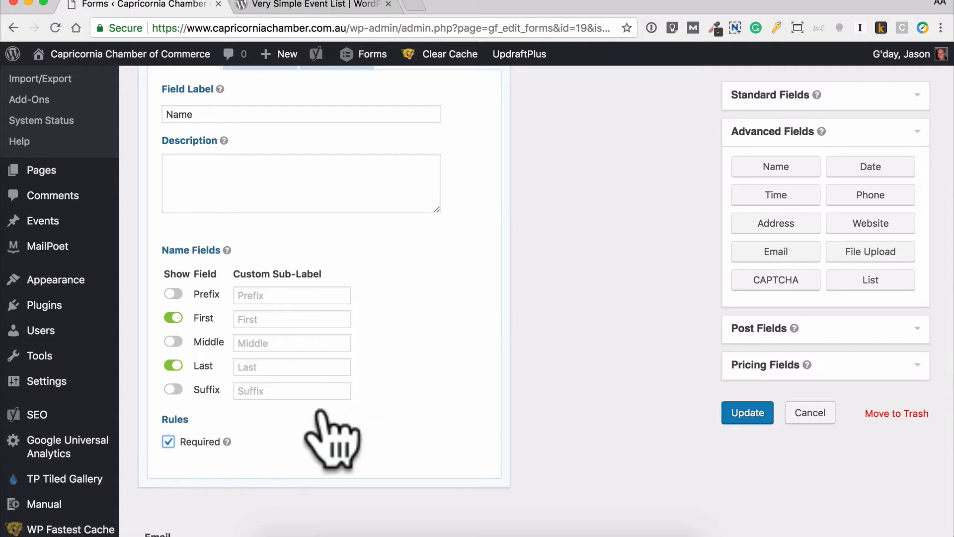
scroll(435, 381, "up", 5)
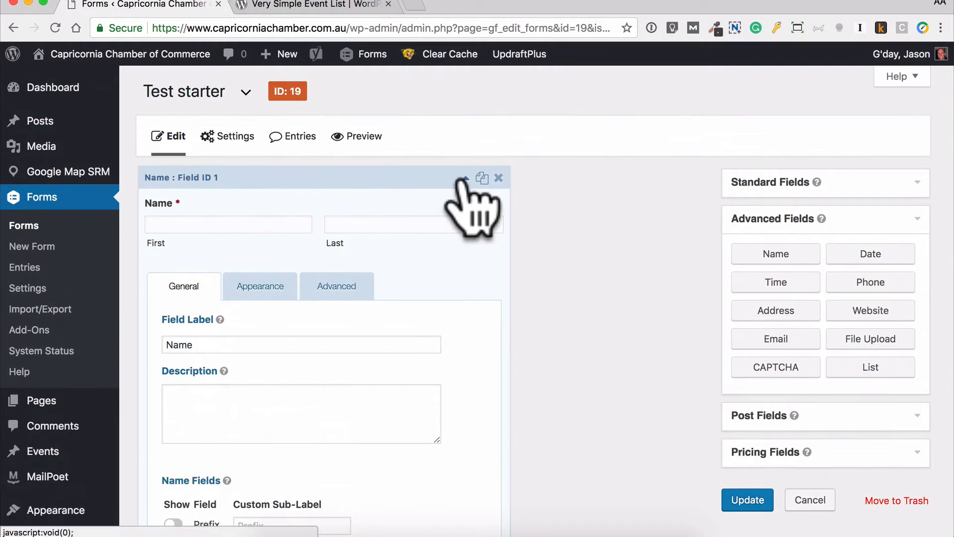
left_click(464, 178)
Open the Email field's settings and make the field required
left_click(462, 290)
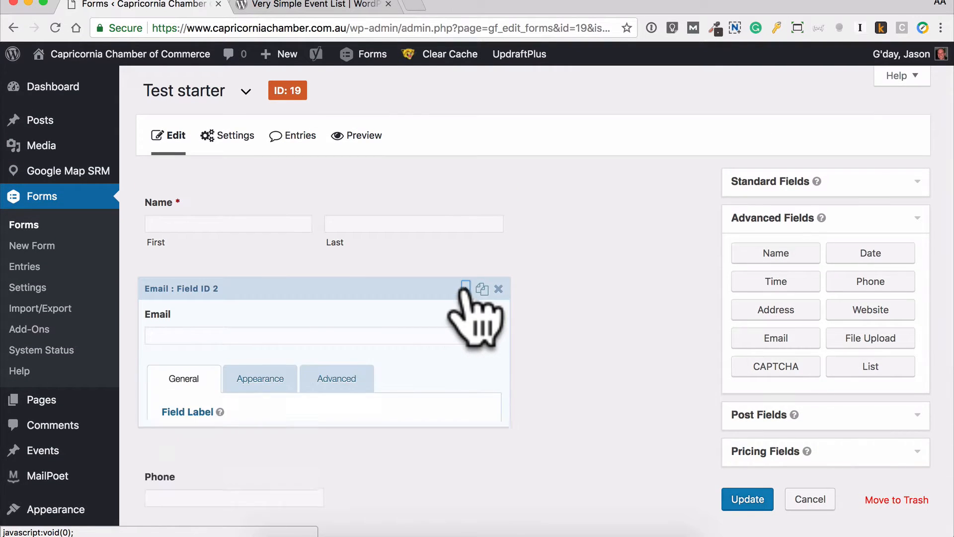
scroll(477, 318, "down", 2)
scroll(479, 315, "down", 3)
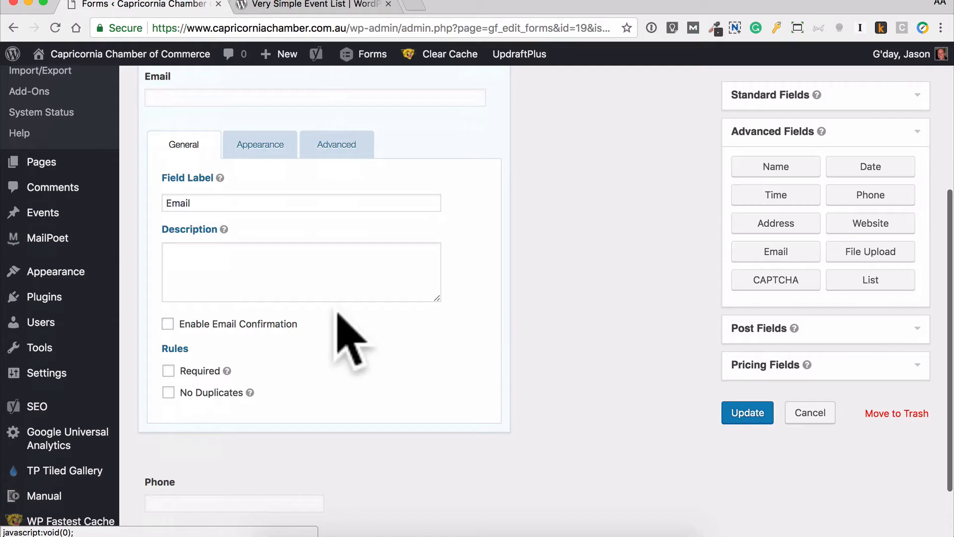
left_click(197, 371)
Set the Phone field's format to International and make the field required
scroll(489, 382, "down", 2)
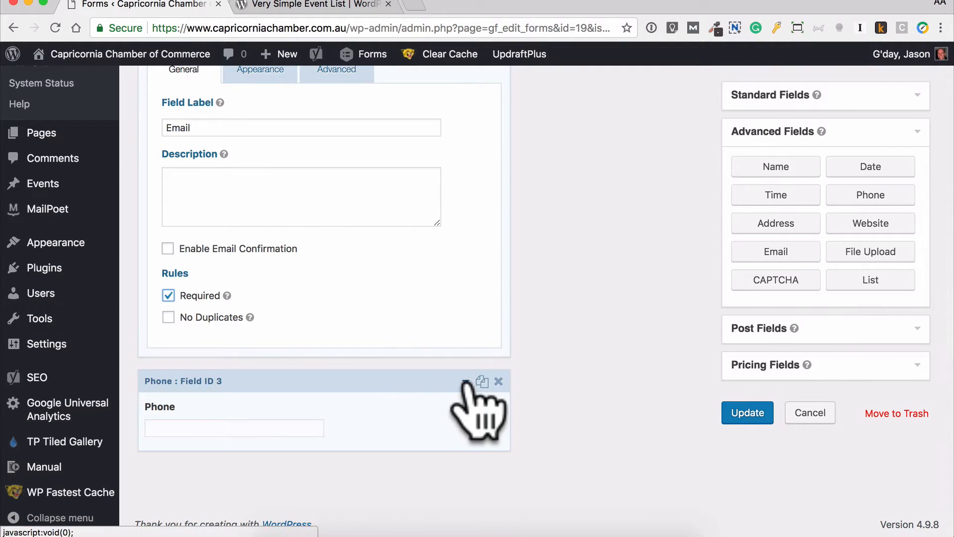
left_click(462, 383)
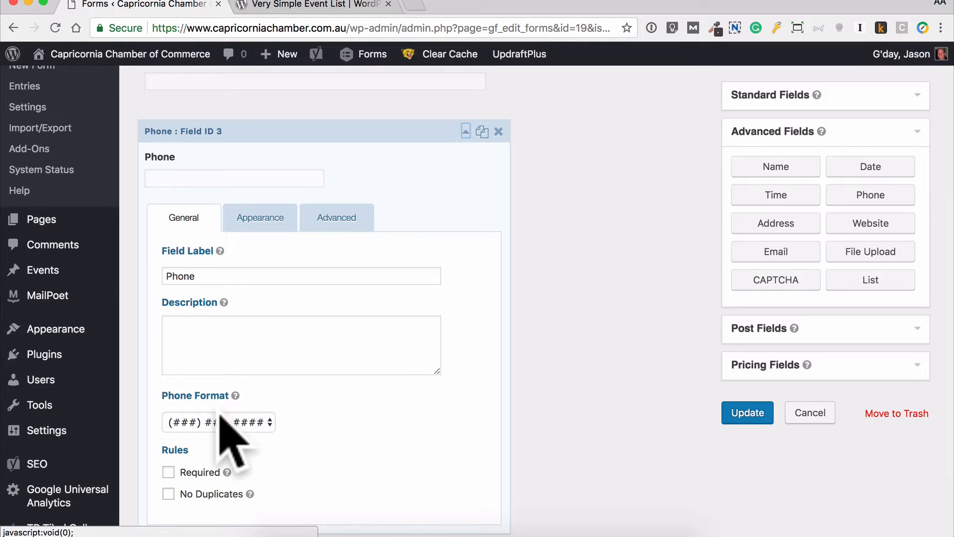
left_click(240, 422)
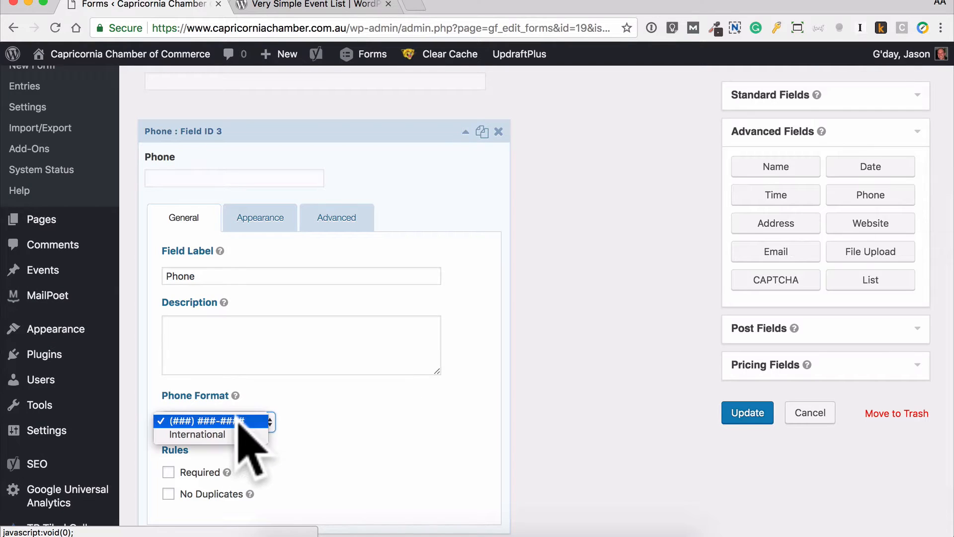
left_click(235, 433)
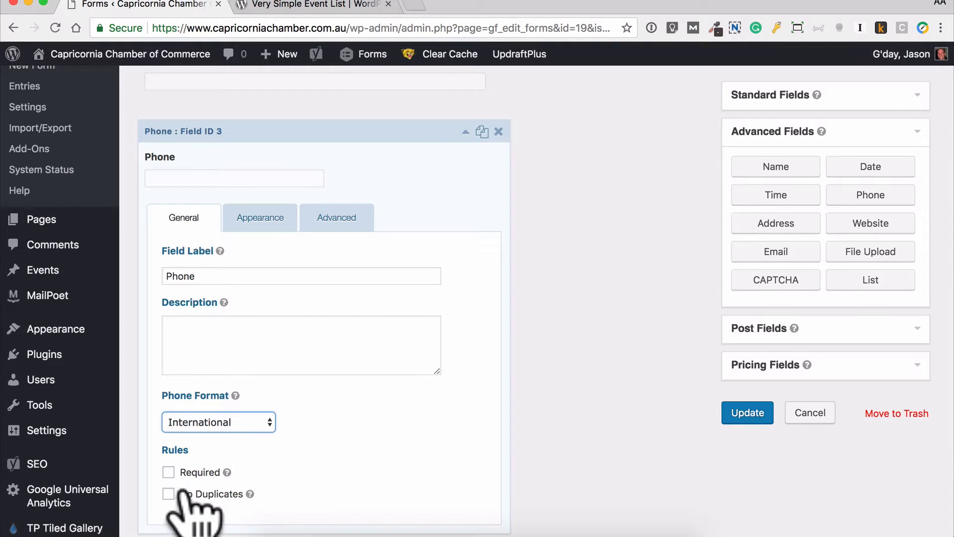
left_click(168, 472)
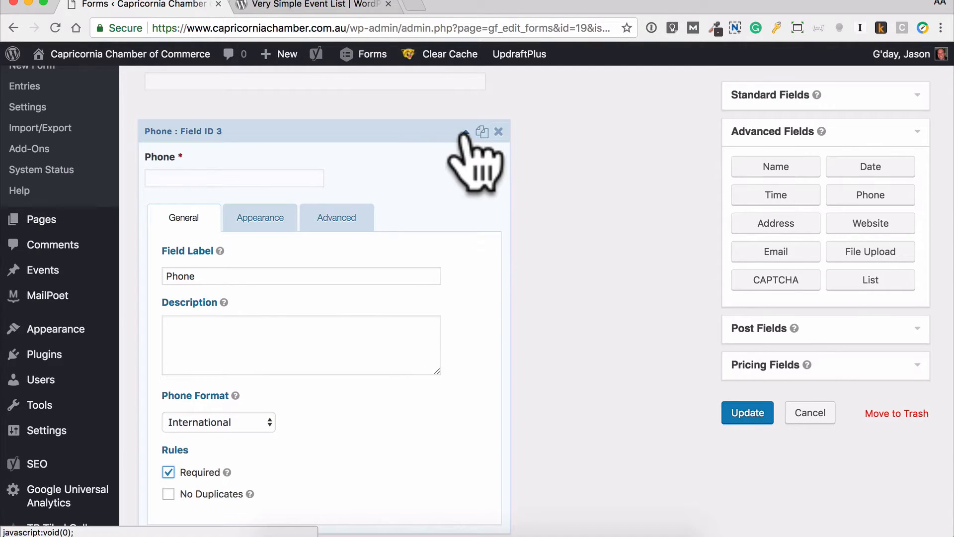
left_click(465, 132)
Add a Paragraph Text field below Phone and label it "Dietary requirements"
scroll(638, 282, "up", 5)
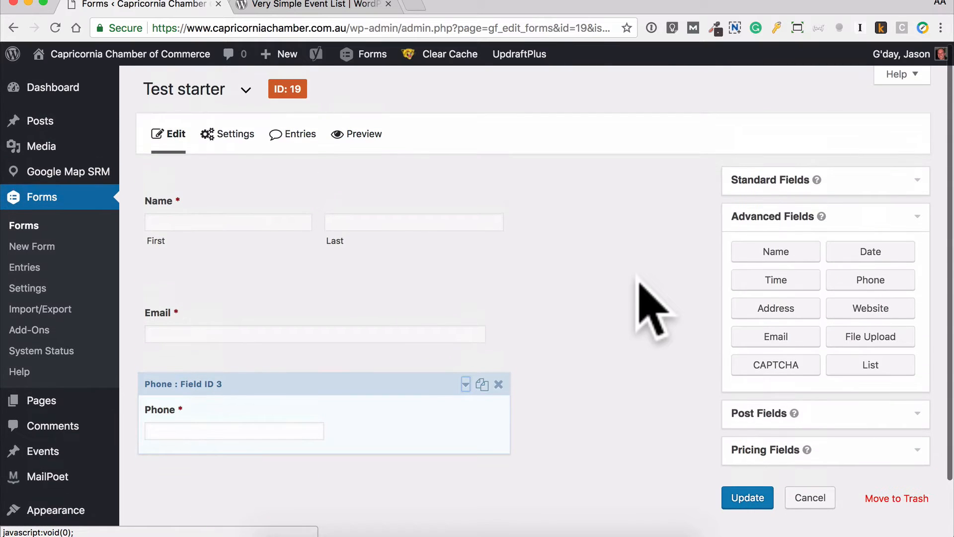
left_click(859, 180)
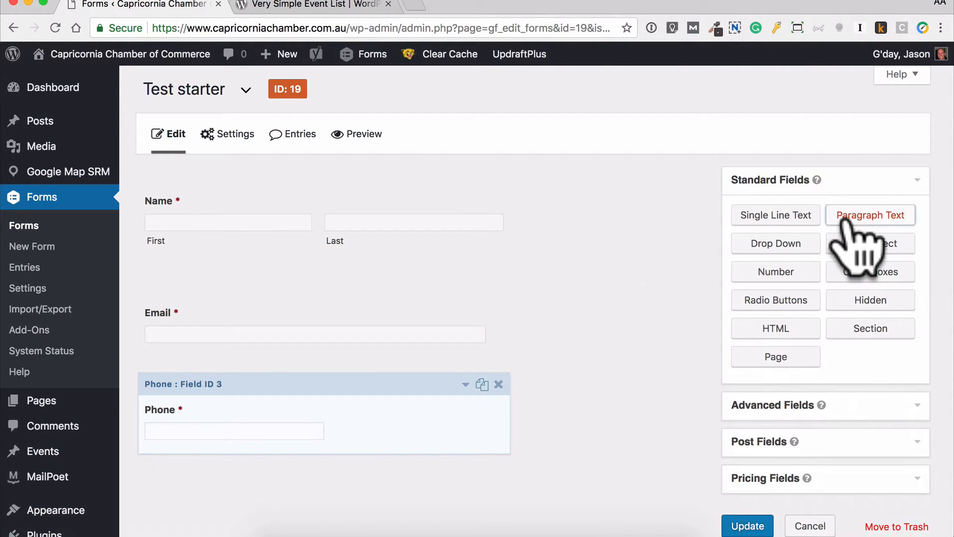
left_click(844, 220)
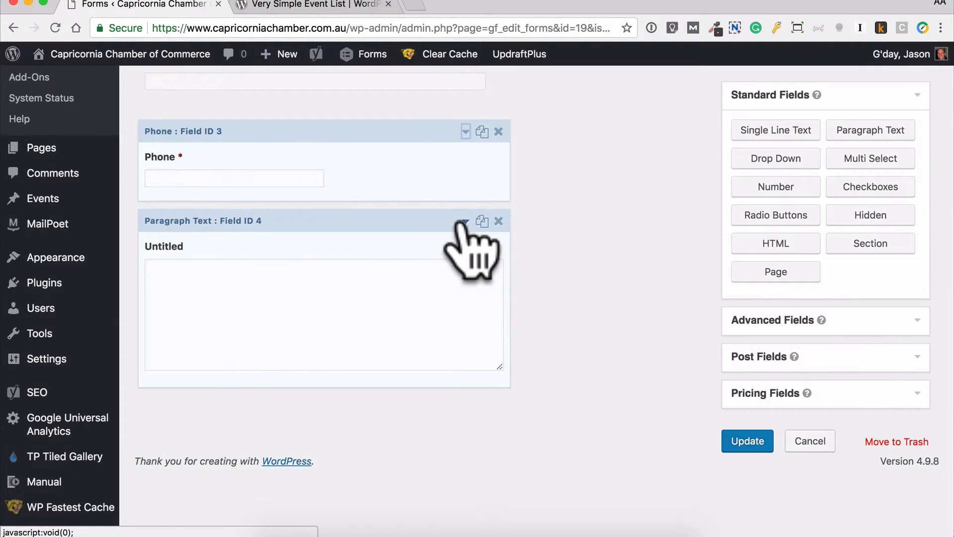
left_click(464, 222)
double_click(261, 461)
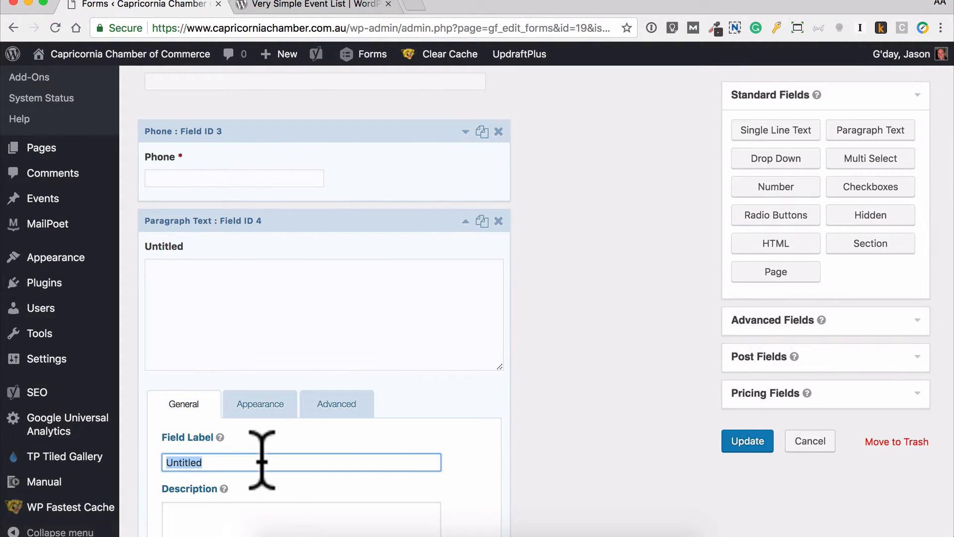
type("Dietary ")
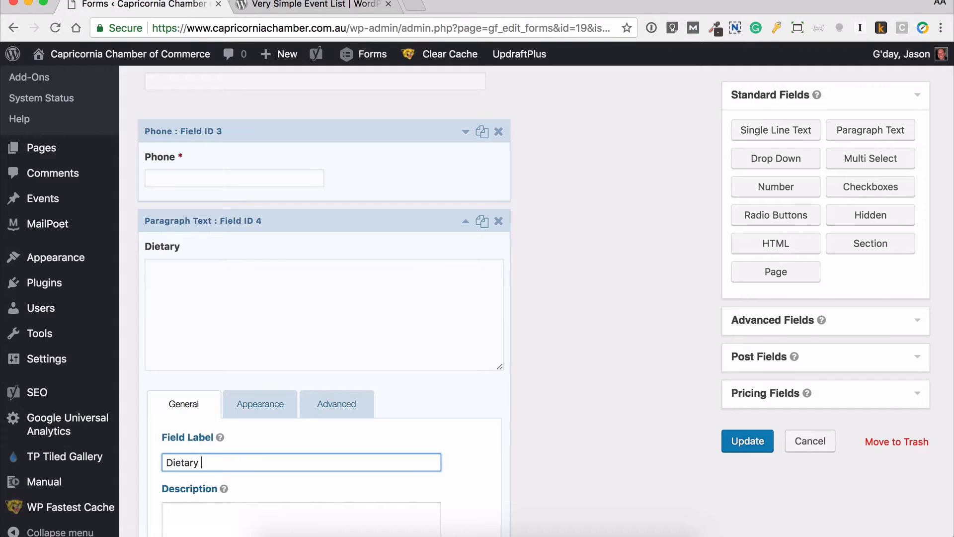
type("requiement")
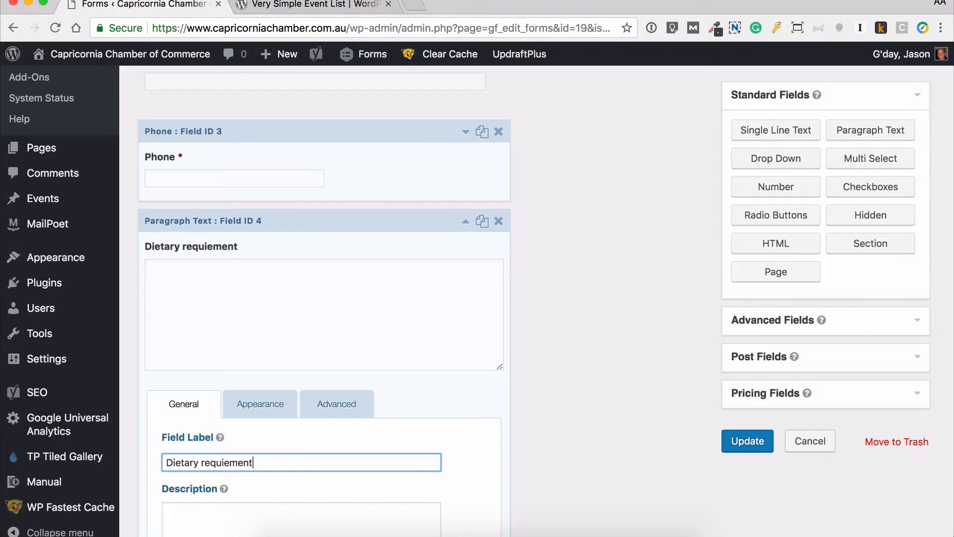
key("BackSpace")
key("BackSpace")
key("BackSpace")
key("BackSpace")
key("BackSpace")
type("iremen")
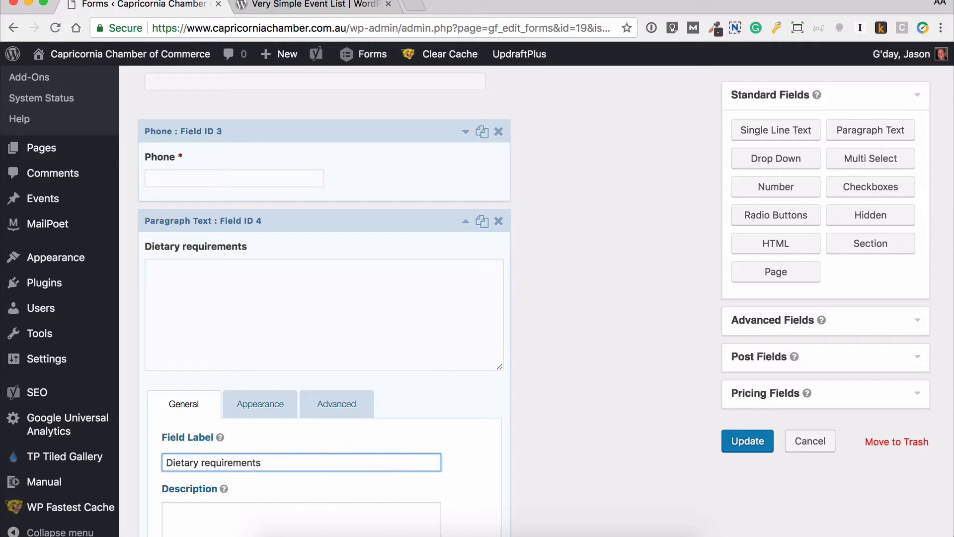
left_click(466, 221)
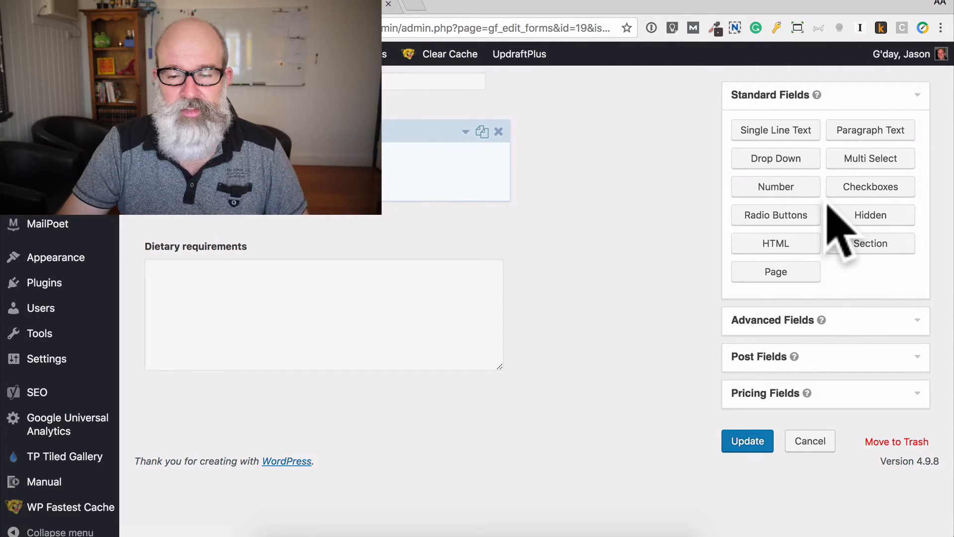
Add a Product pricing field to the form below the dietary requirements field
scroll(840, 229, "up", 2)
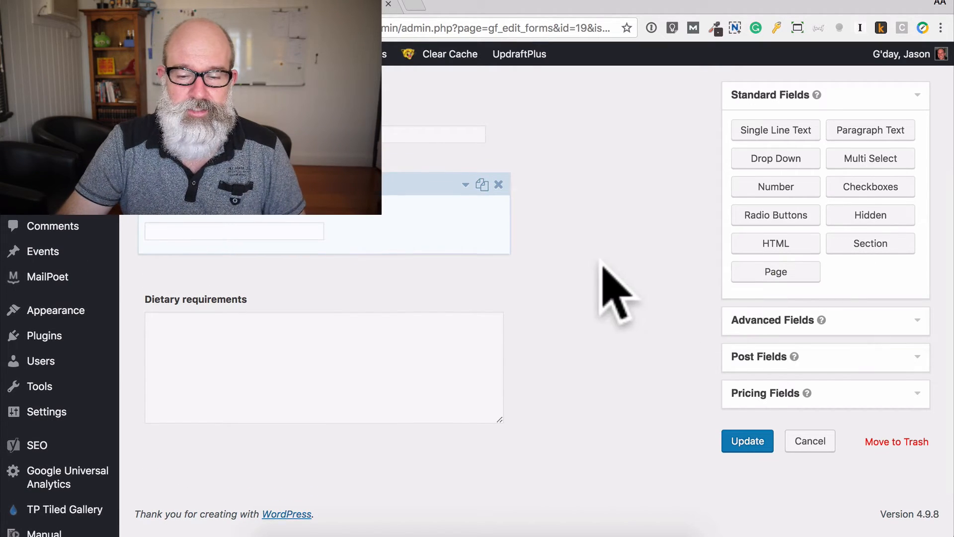
scroll(602, 278, "up", 1)
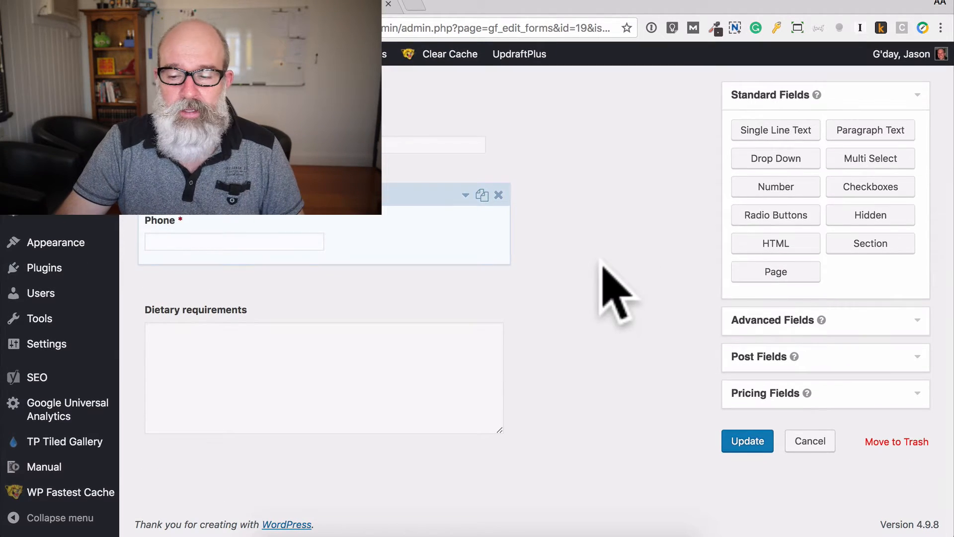
left_click(907, 393)
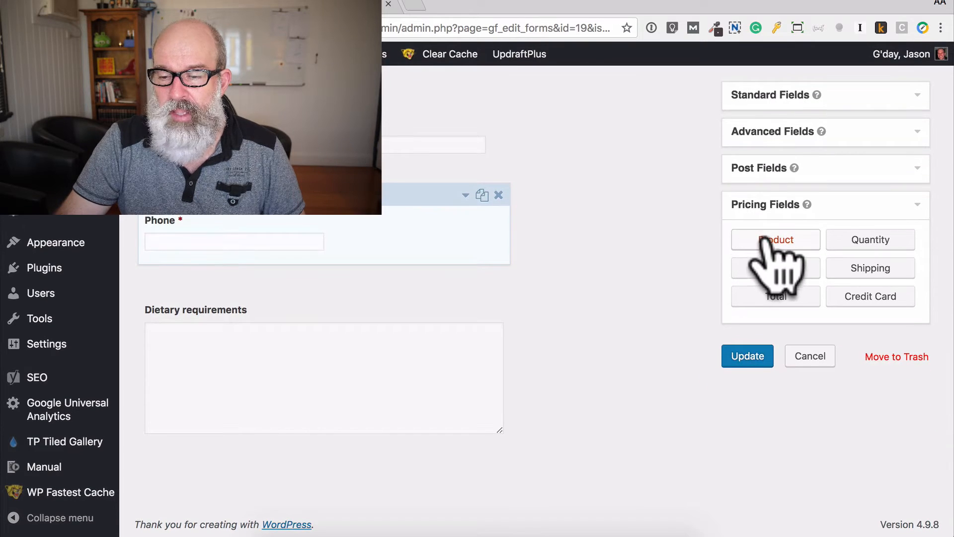
left_click(764, 241)
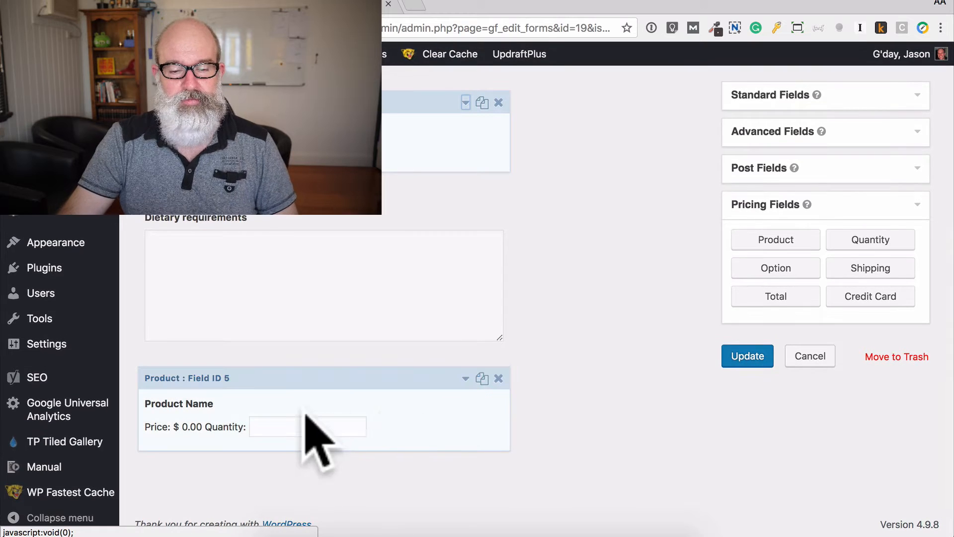
Set the product field's price to $20 and make the field required
left_click(465, 378)
scroll(581, 405, "down", 7)
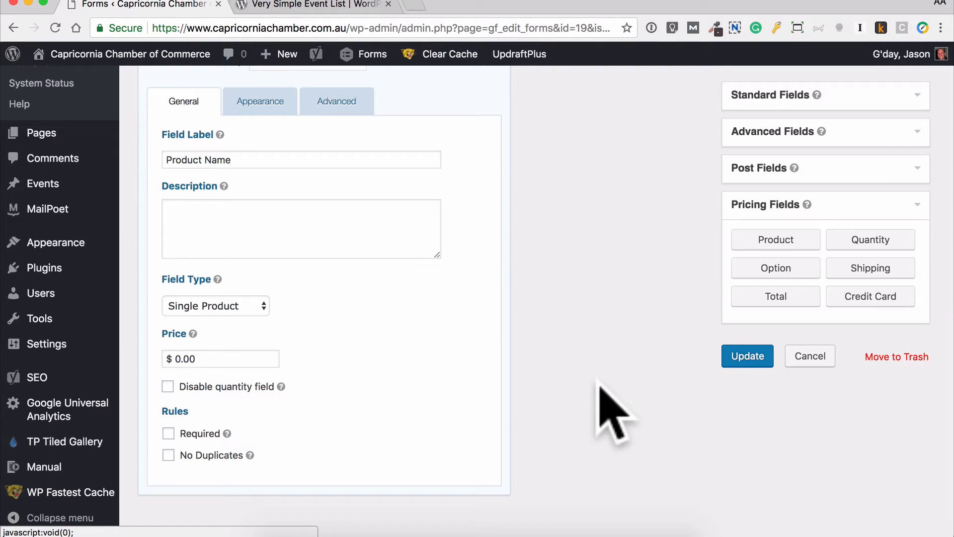
double_click(221, 359)
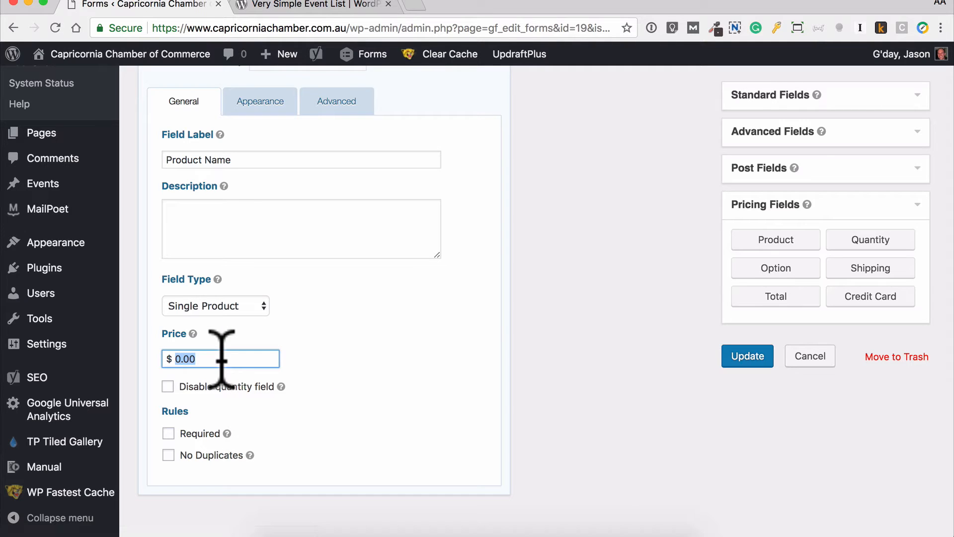
type("20")
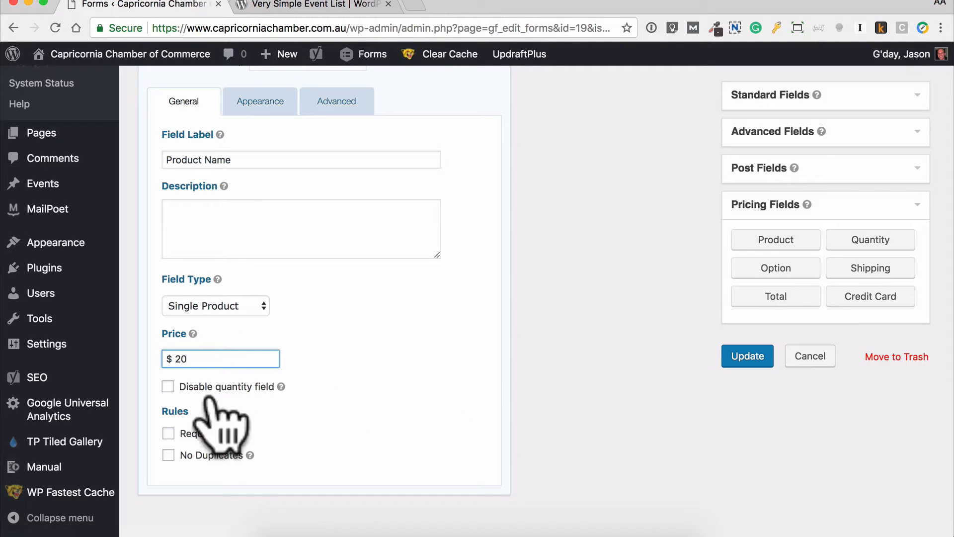
left_click(192, 434)
scroll(347, 407, "up", 3)
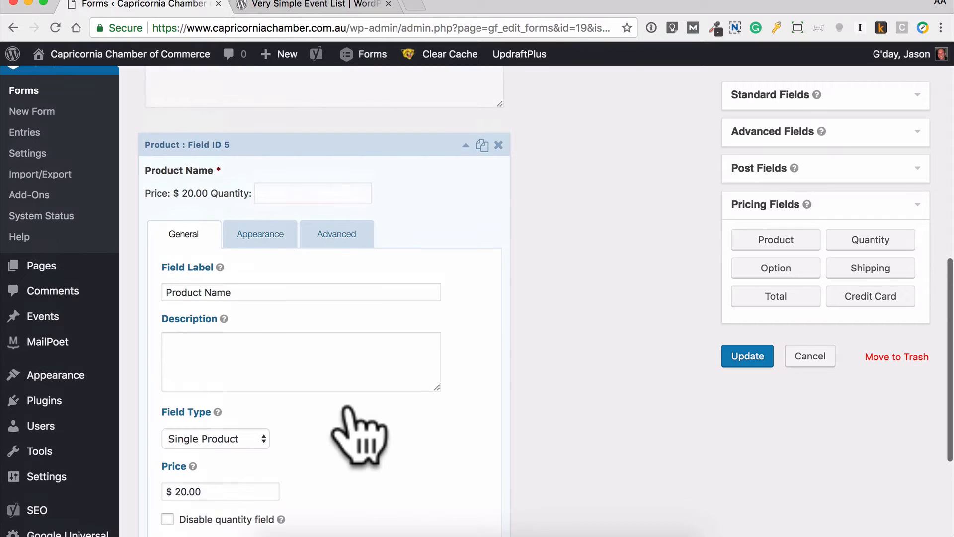
Rename the $20 product field's label to "General ticket" and collapse the field's settings
left_click(465, 146)
left_click(465, 145)
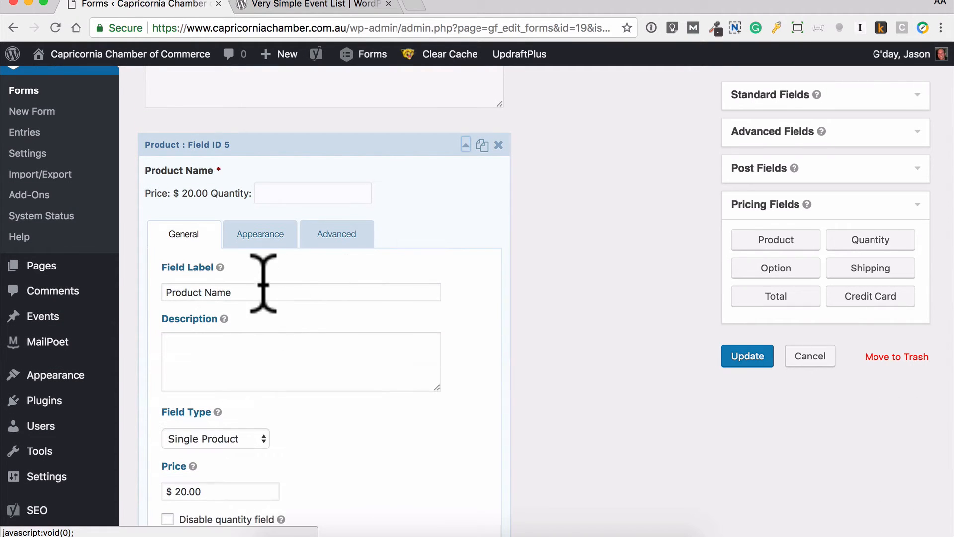
triple_click(264, 288)
type("Gen")
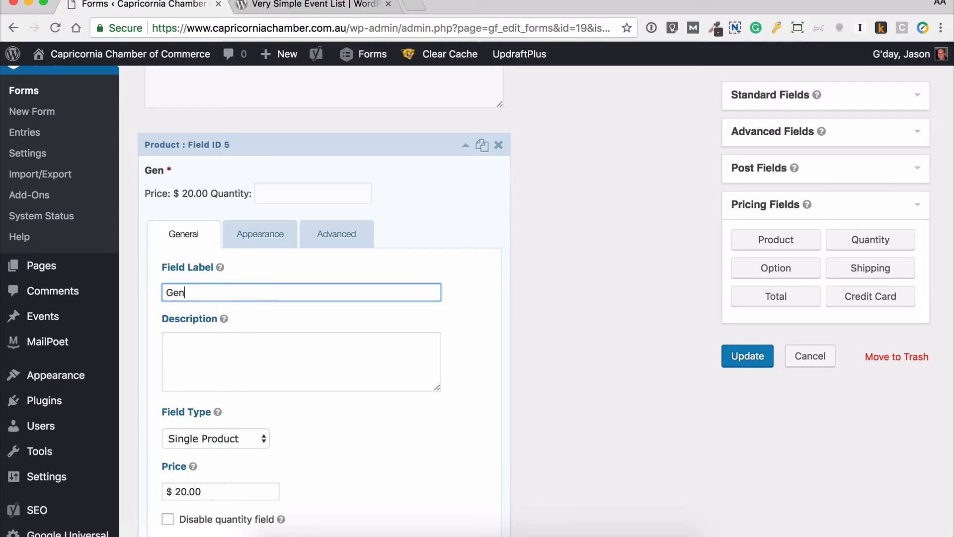
type("eral ticket")
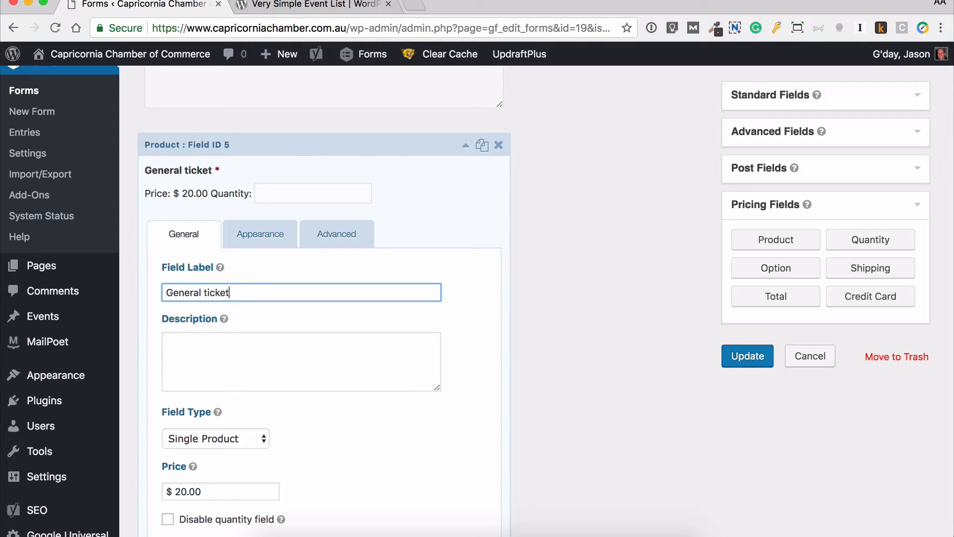
left_click(465, 145)
Add a Total pricing field to the form below the General ticket field
scroll(547, 214, "up", 5)
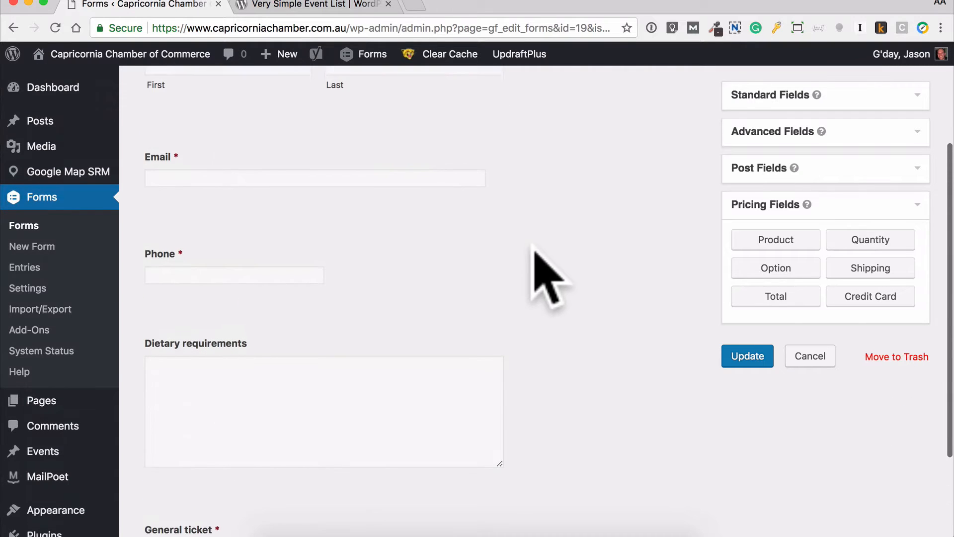
scroll(534, 271, "down", 3)
mouse_move(298, 397)
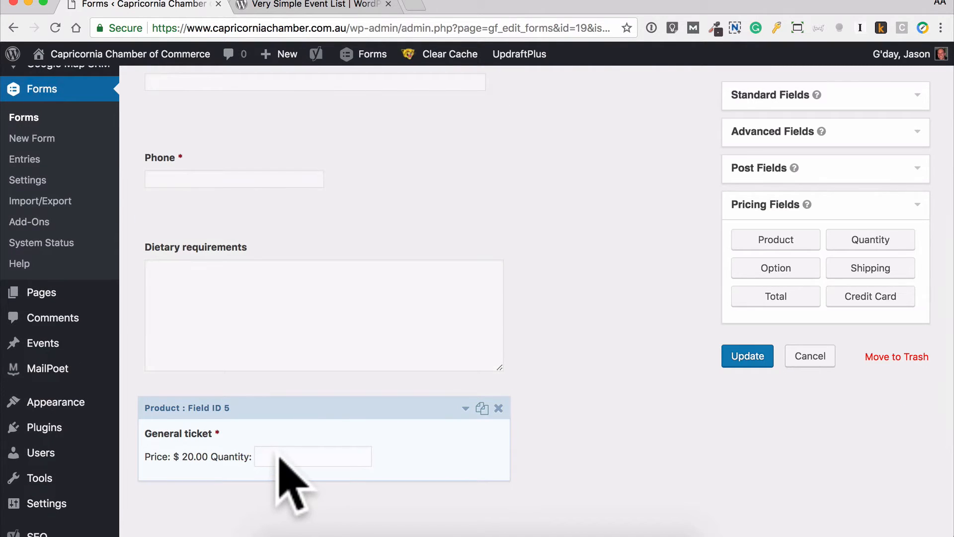
scroll(472, 415, "down", 1)
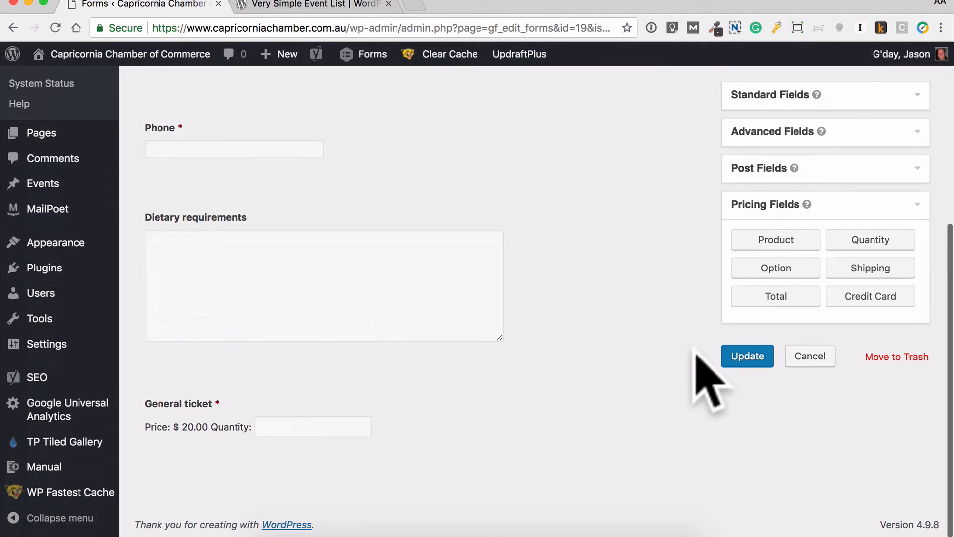
left_click(793, 298)
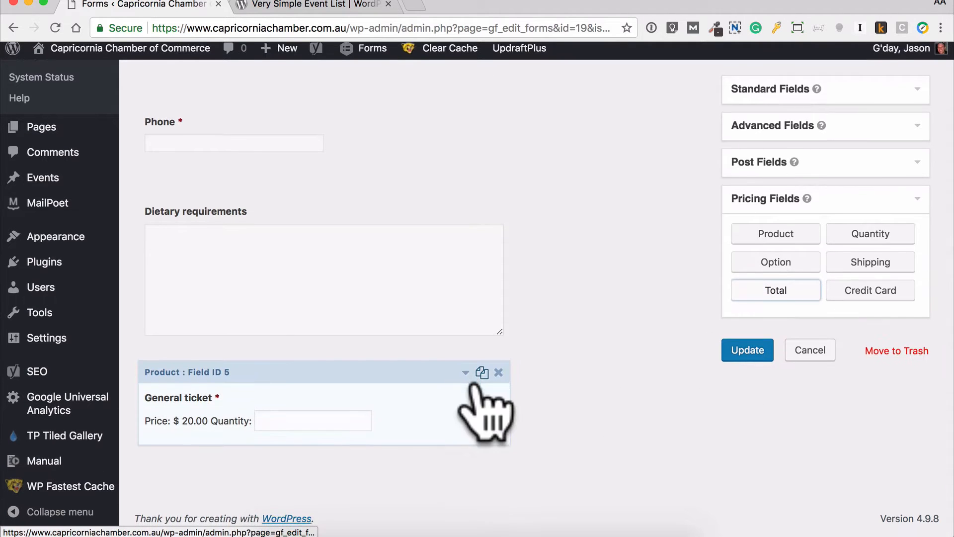
mouse_move(224, 412)
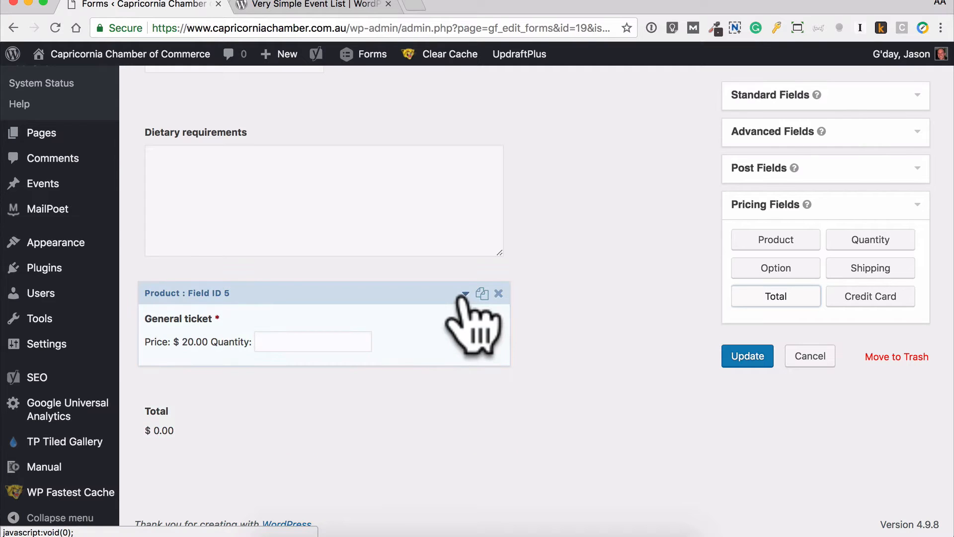
Change the General ticket field's type to Radio Buttons and collapse its settings
left_click(457, 294)
scroll(444, 440, "down", 6)
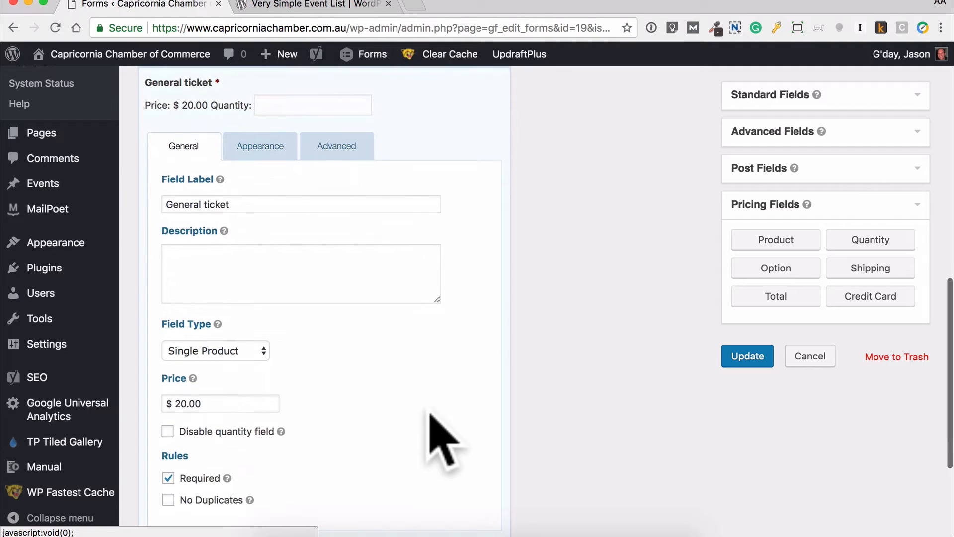
left_click(233, 237)
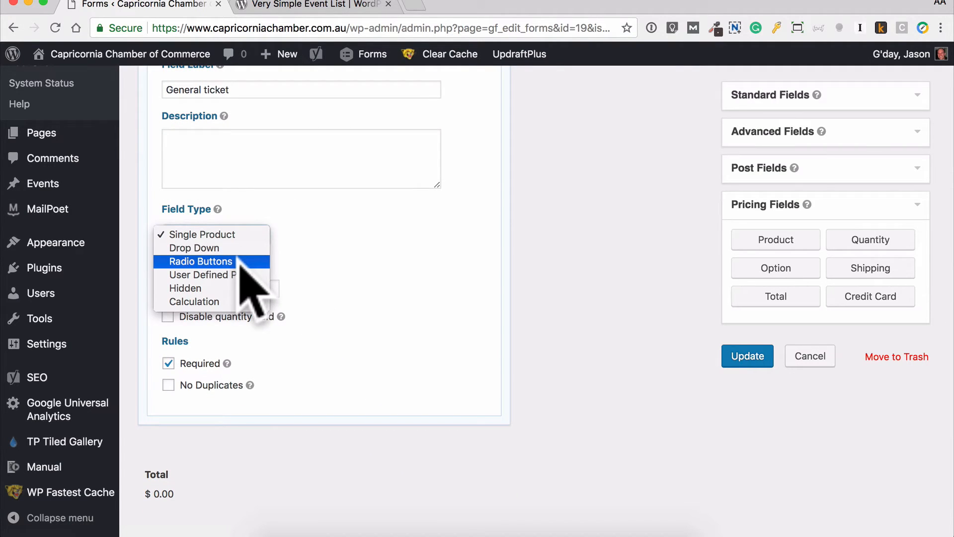
left_click(238, 260)
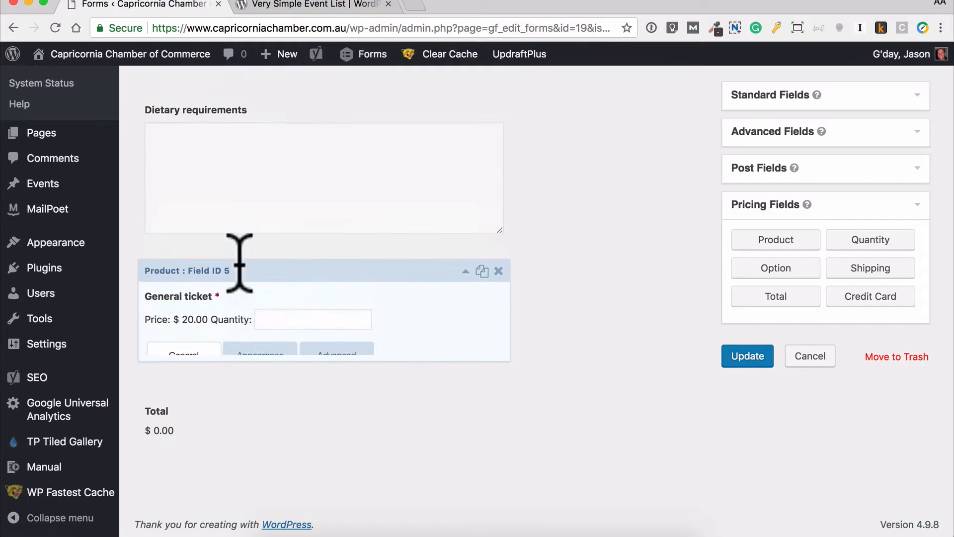
scroll(392, 358, "down", 10)
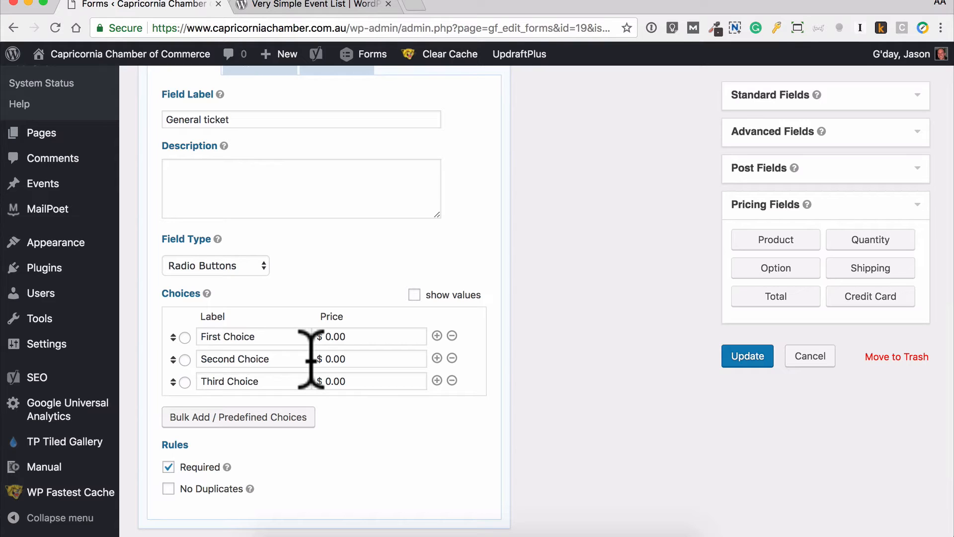
scroll(436, 192, "up", 5)
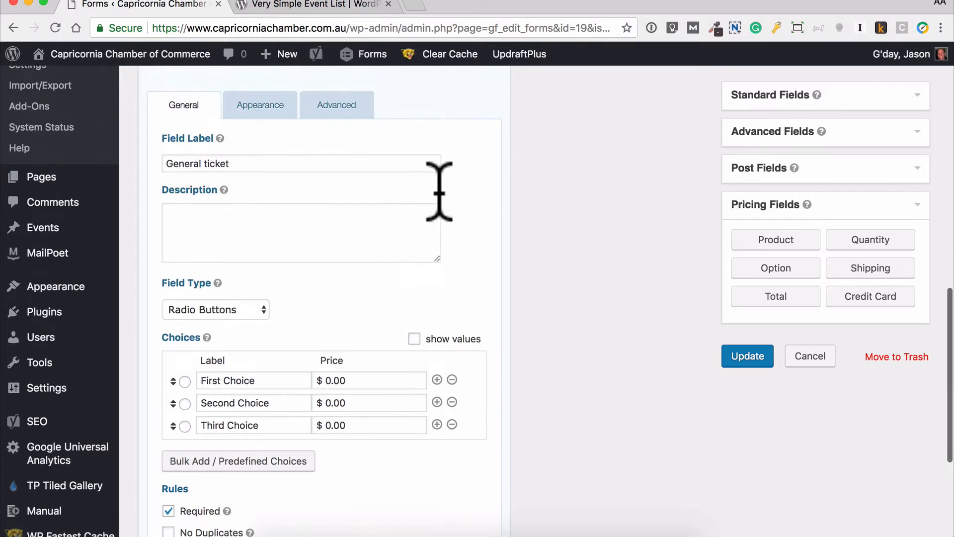
left_click(464, 145)
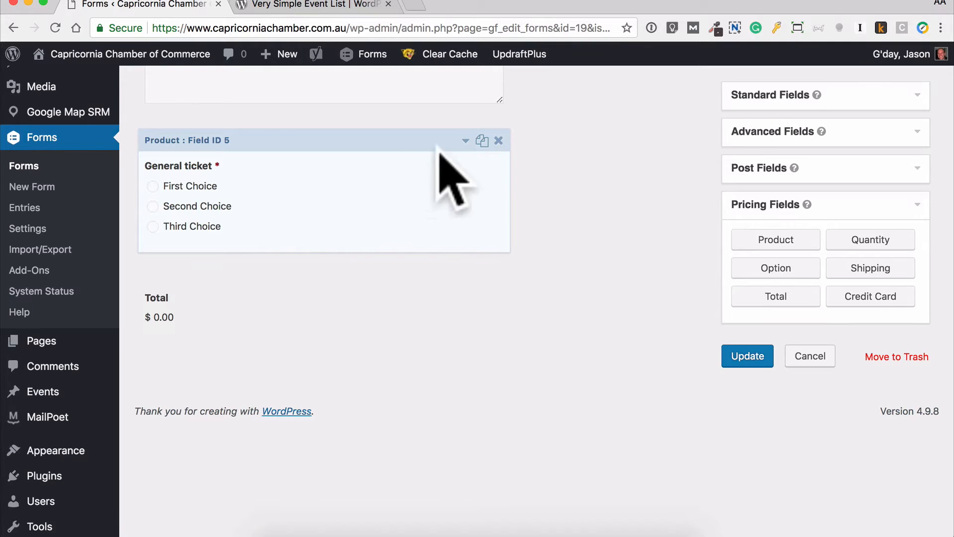
left_click(465, 141)
scroll(460, 272, "down", 5)
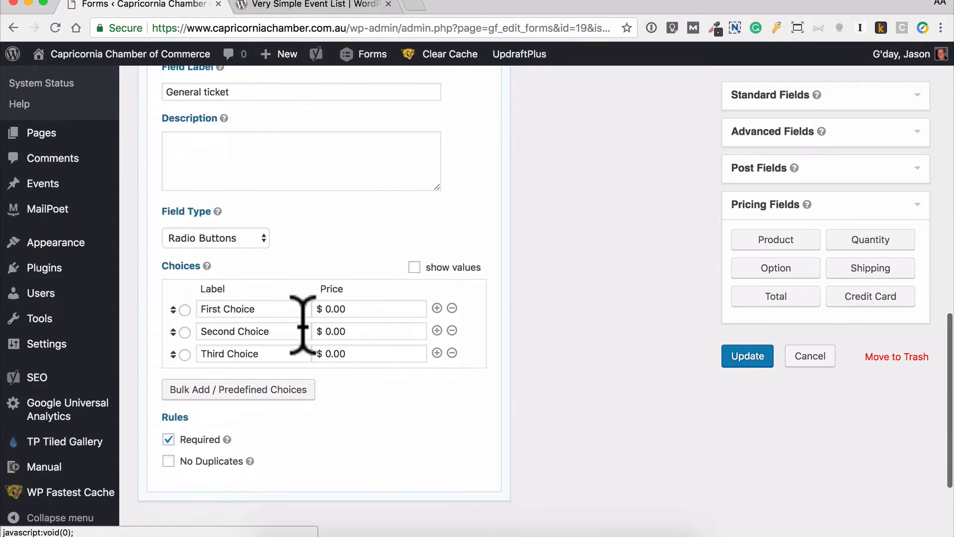
left_click(256, 239)
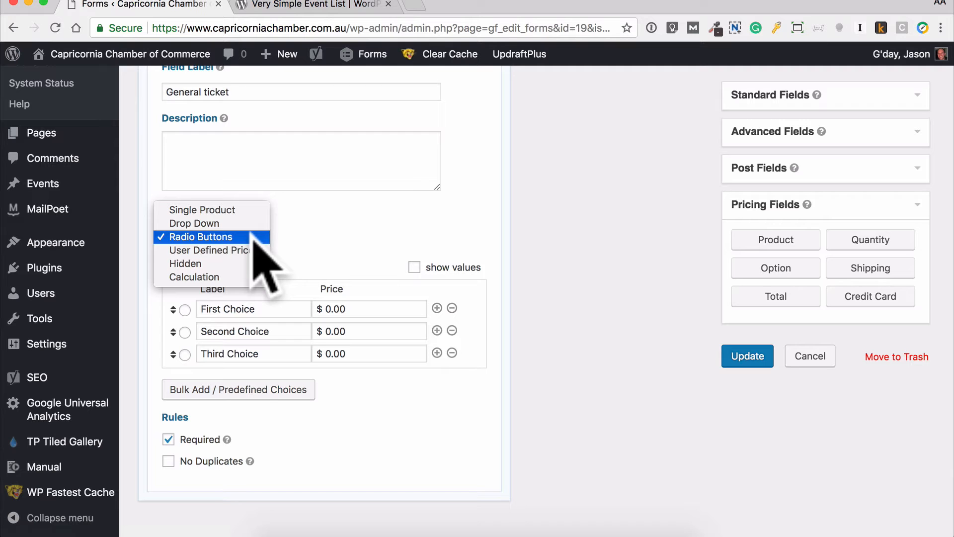
left_click(256, 240)
scroll(511, 149, "up", 5)
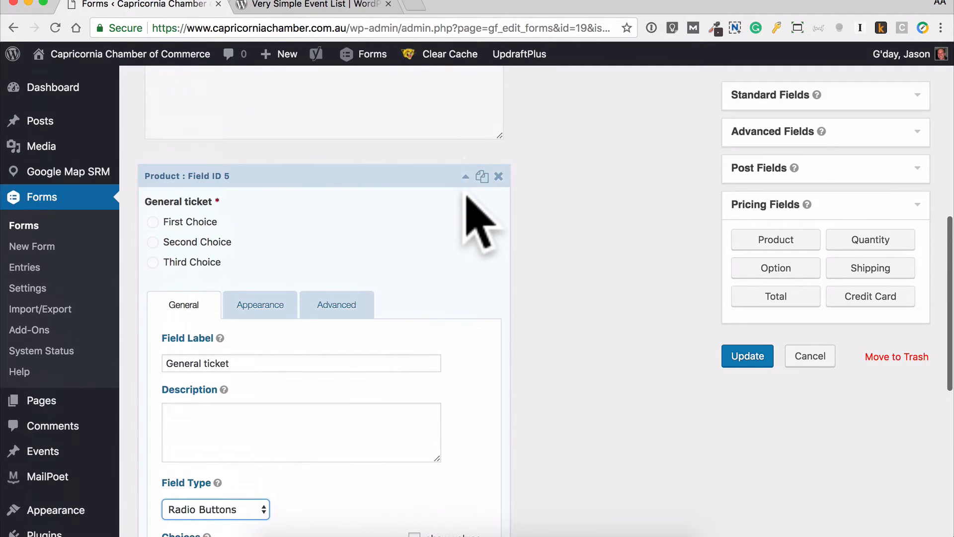
left_click(465, 177)
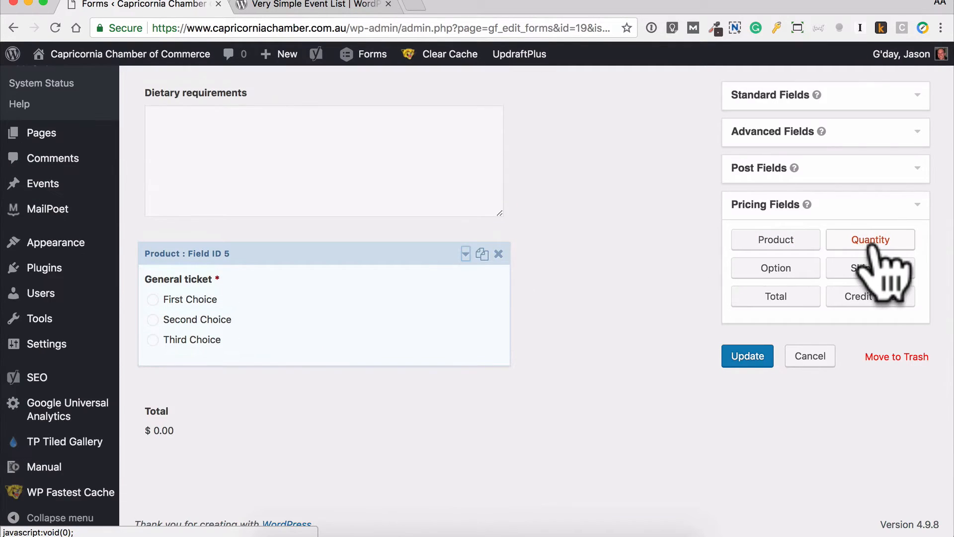
Insert a Quantity pricing field between General ticket and Total, and look over the ticket field's choices and their prices
left_click_drag(869, 244, 218, 288)
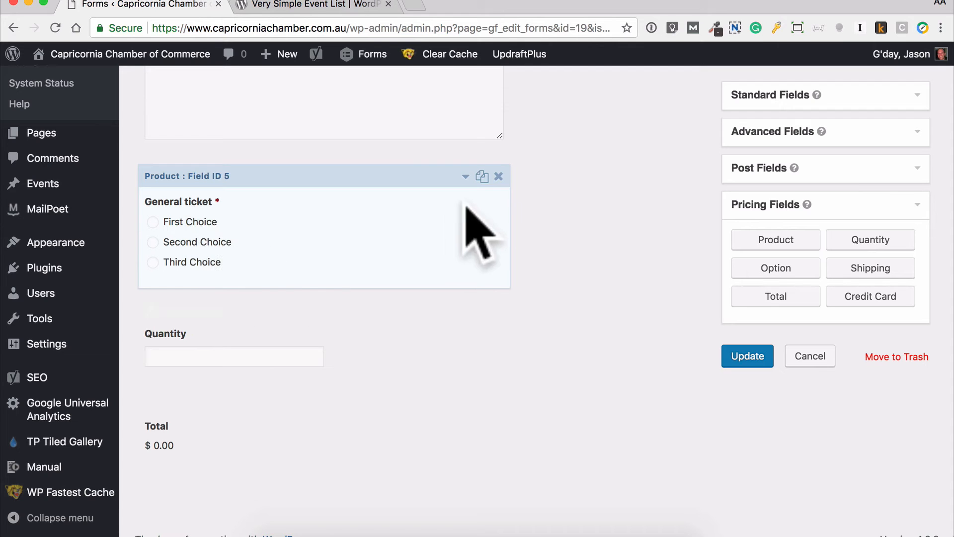
left_click(466, 176)
scroll(478, 318, "down", 4)
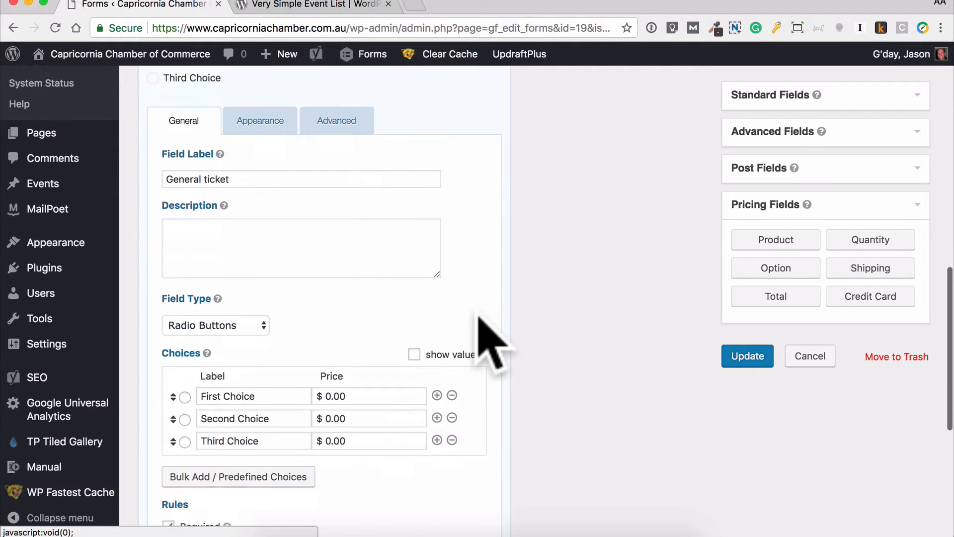
scroll(479, 318, "down", 1)
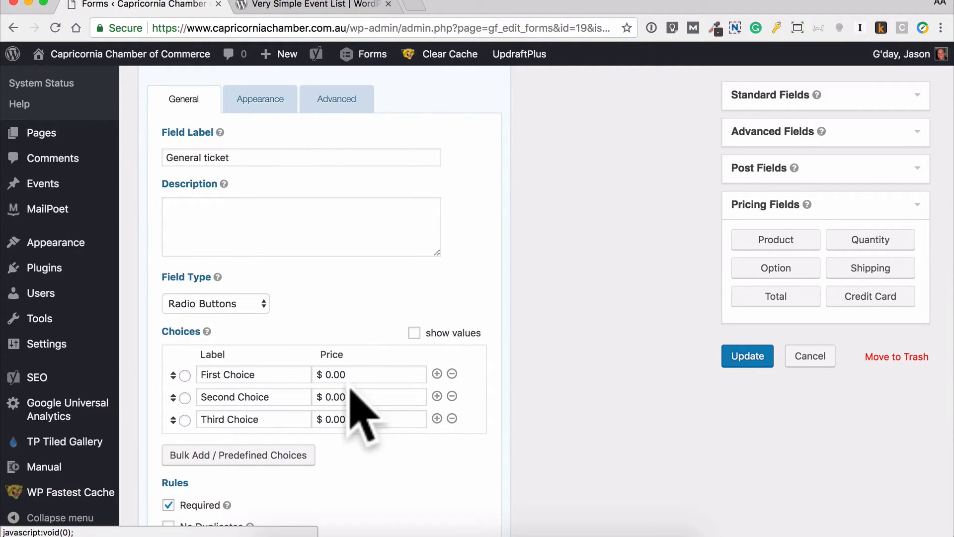
scroll(389, 373, "up", 6)
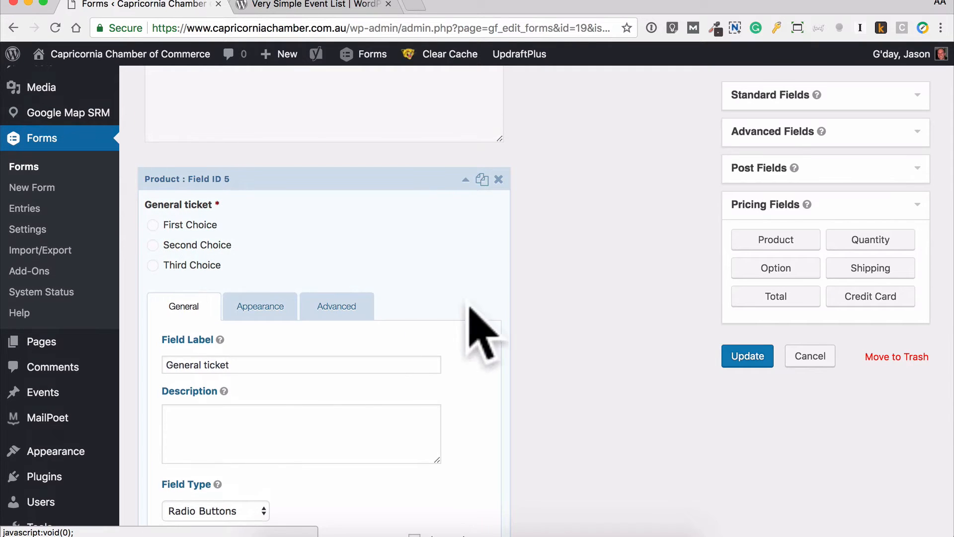
left_click(470, 306)
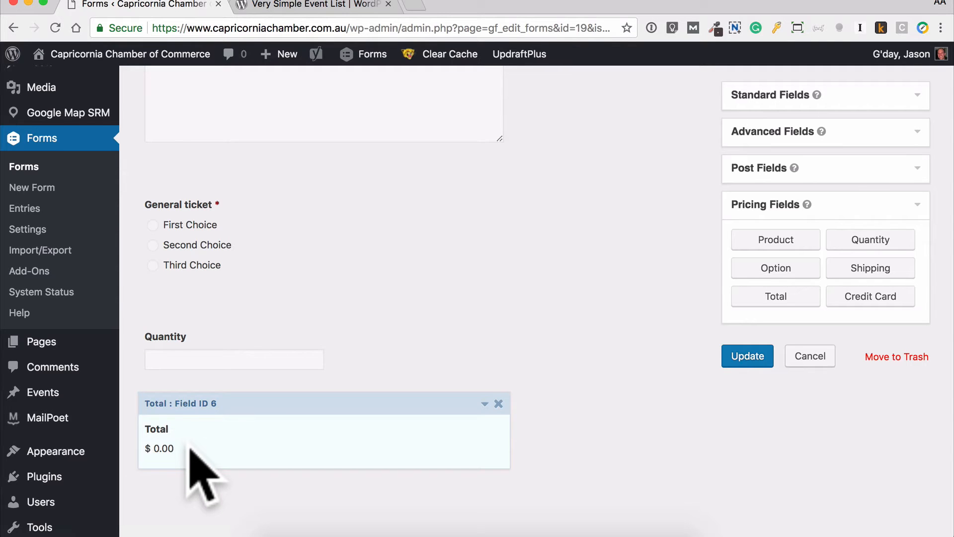
Add a Credit Card field to the end of the form, below Total
scroll(189, 446, "down", 4)
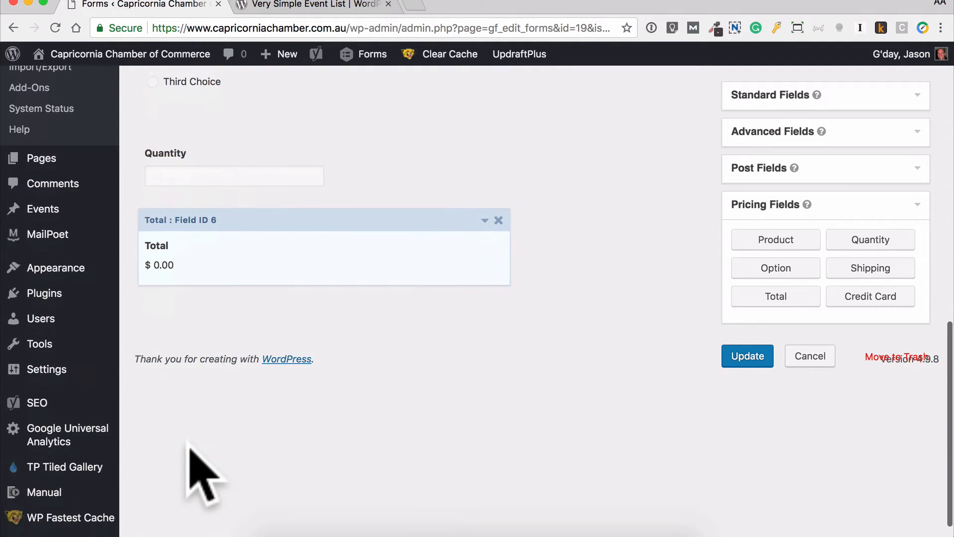
left_click(851, 302)
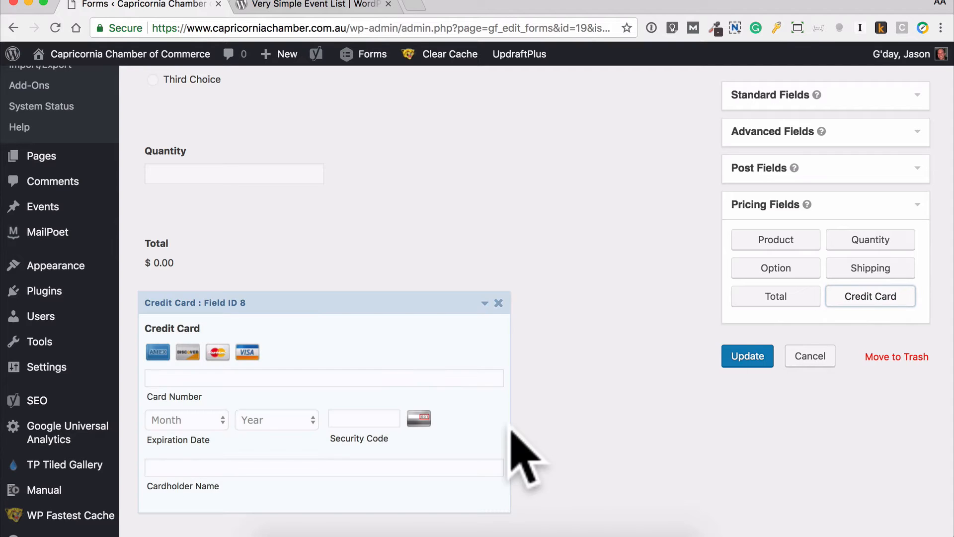
scroll(616, 452, "down", 2)
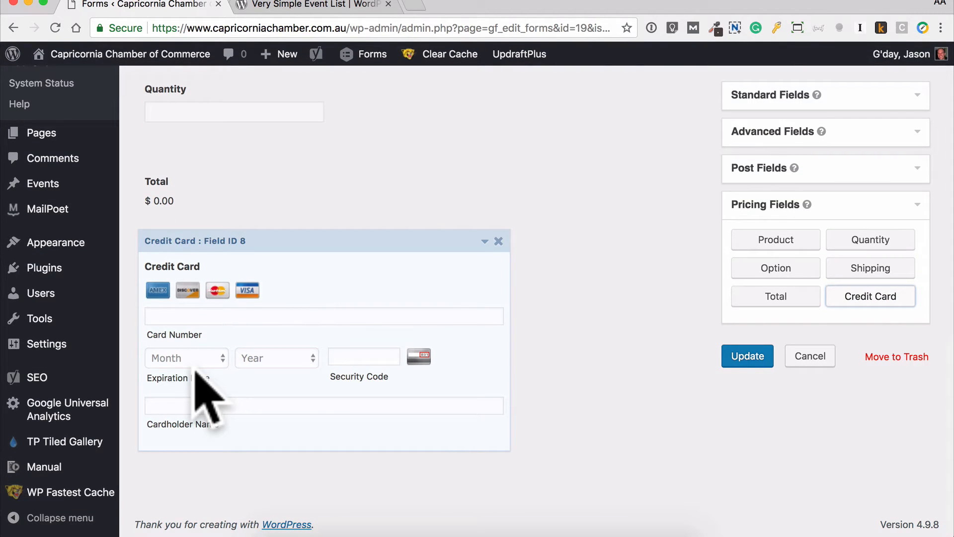
Remove American Express and Discover from the Credit Card field's supported cards, keeping only MasterCard and Visa
left_click(483, 242)
scroll(484, 244, "down", 5)
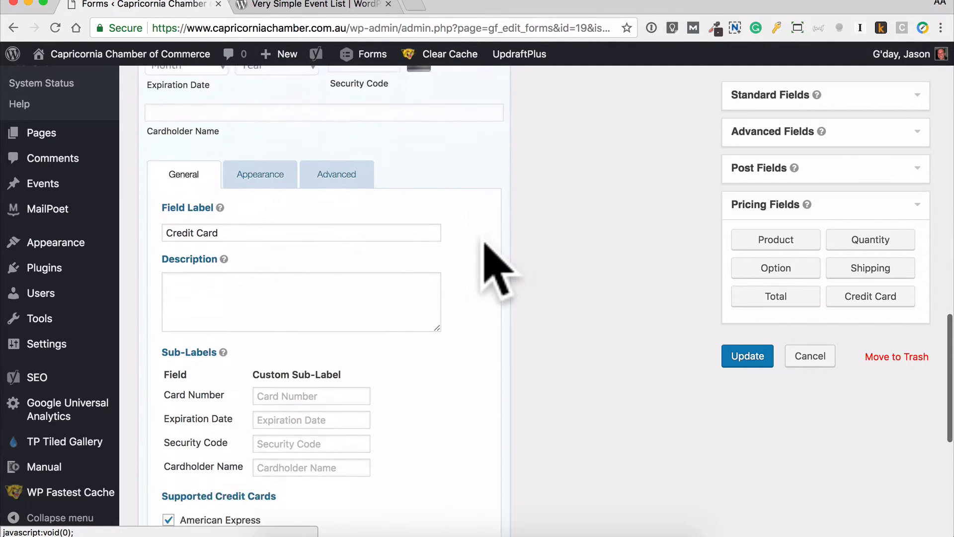
scroll(484, 244, "down", 3)
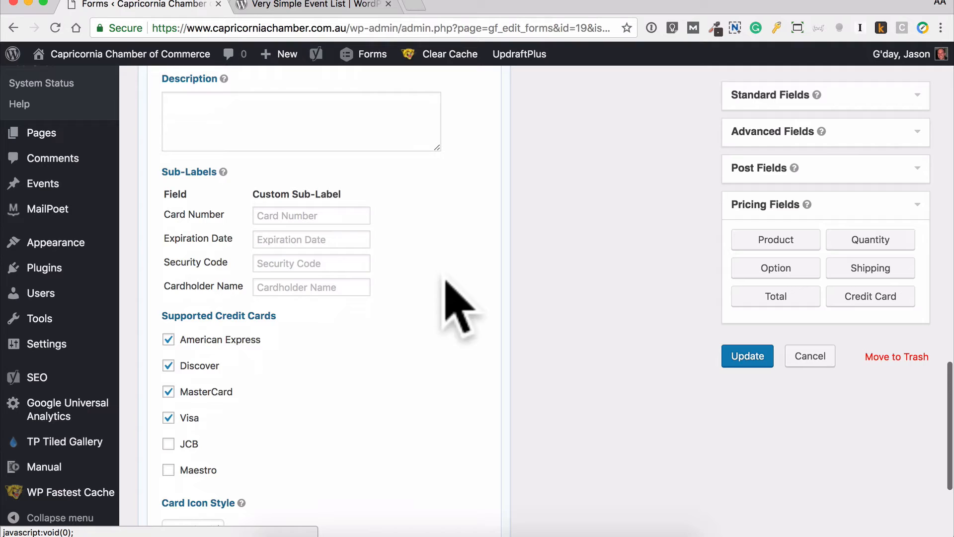
left_click(219, 342)
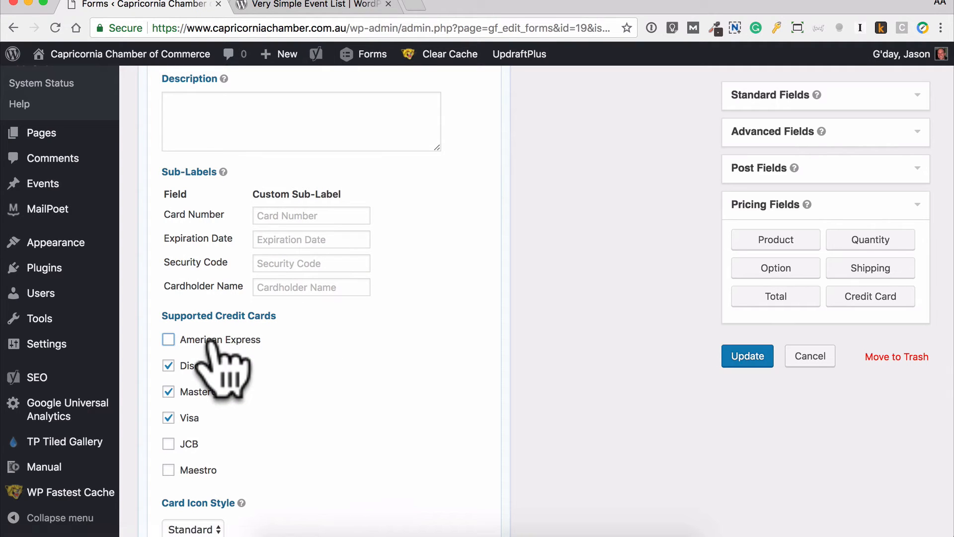
left_click(197, 368)
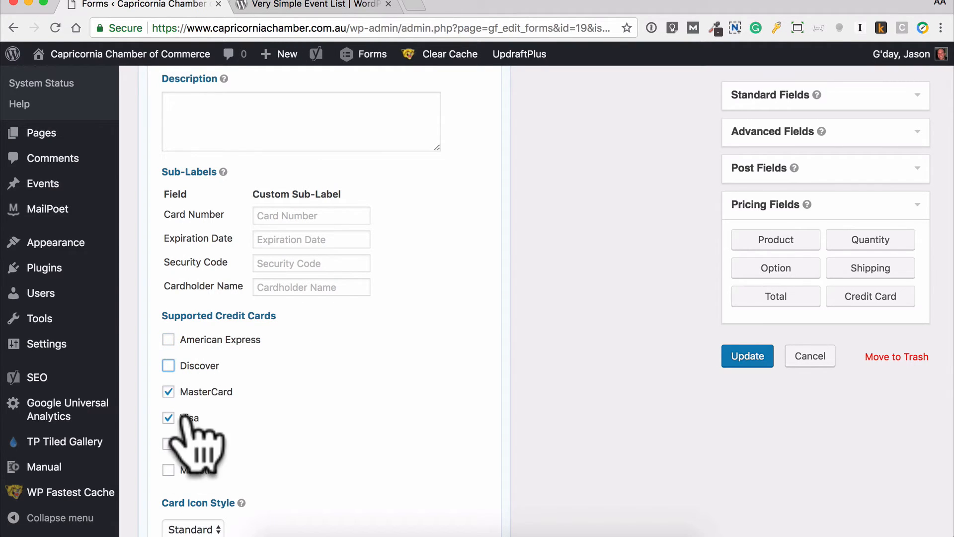
scroll(366, 404, "down", 5)
scroll(356, 383, "up", 10)
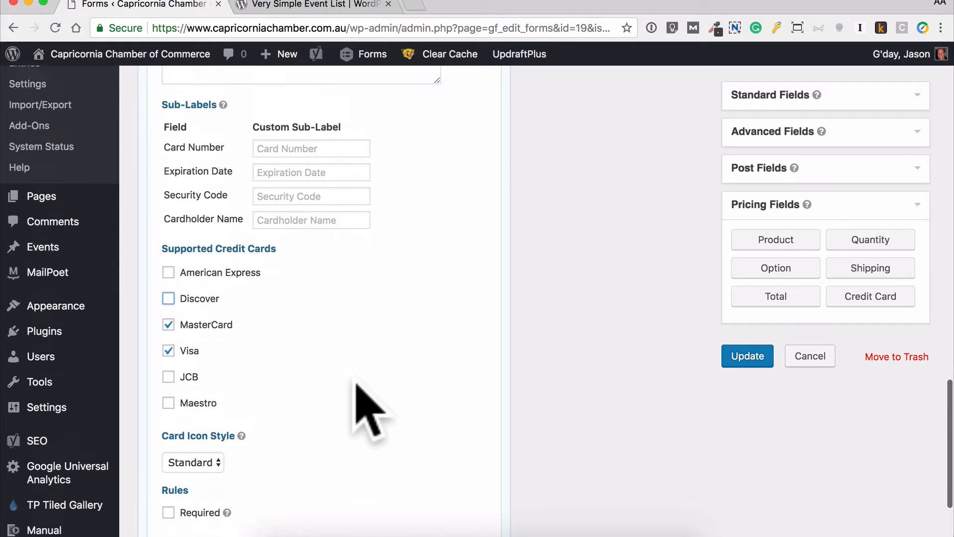
scroll(356, 384, "up", 1)
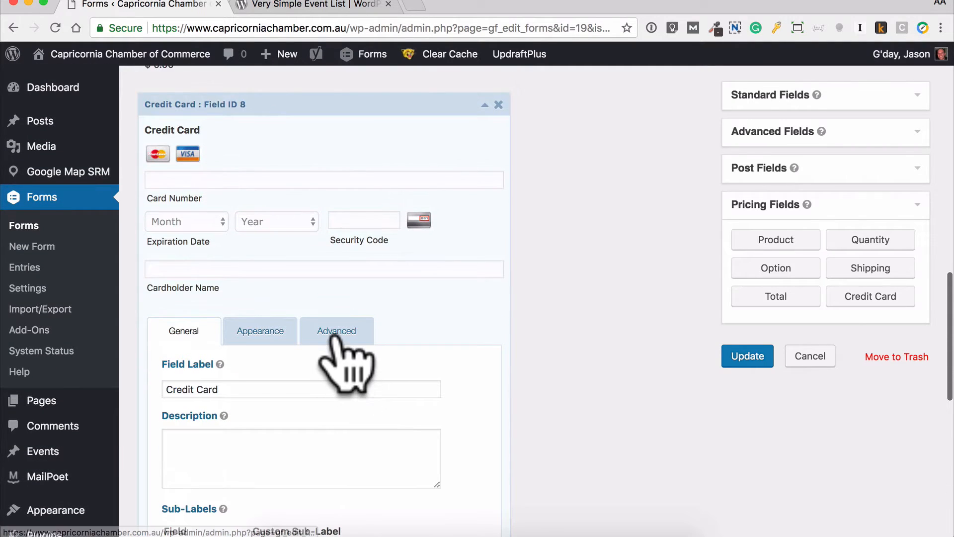
Review the Credit Card field's advanced settings, including the Force SSL and conditional logic options
left_click(333, 332)
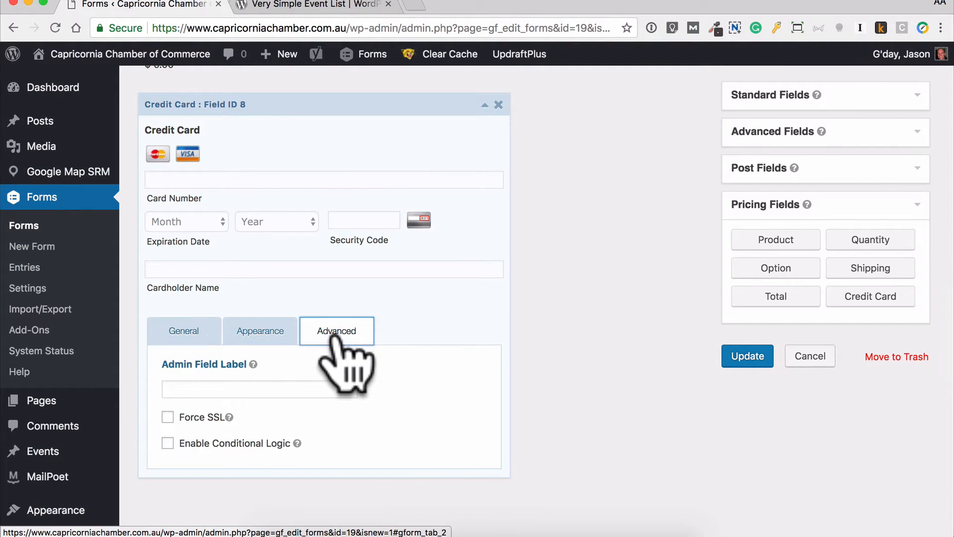
scroll(451, 380, "down", 3)
scroll(450, 381, "down", 1)
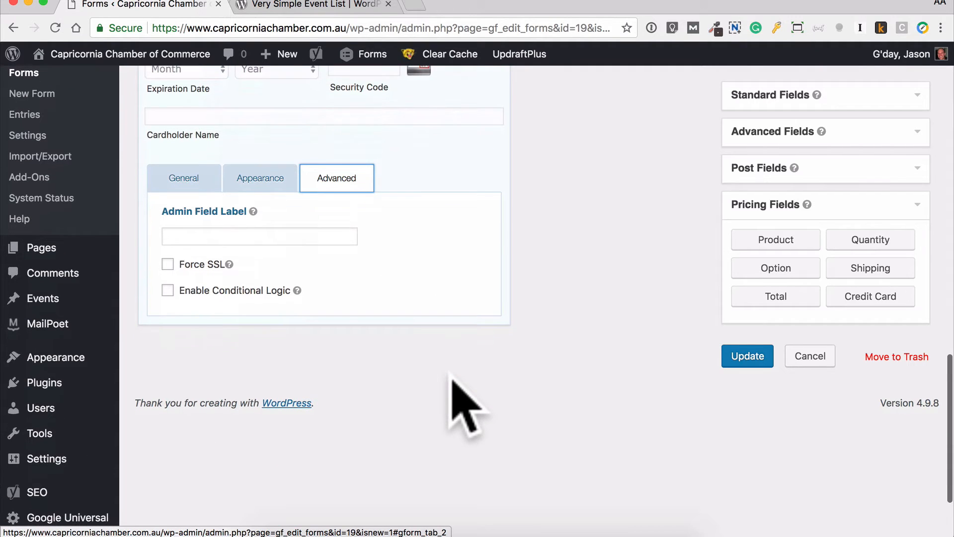
scroll(432, 371, "up", 10)
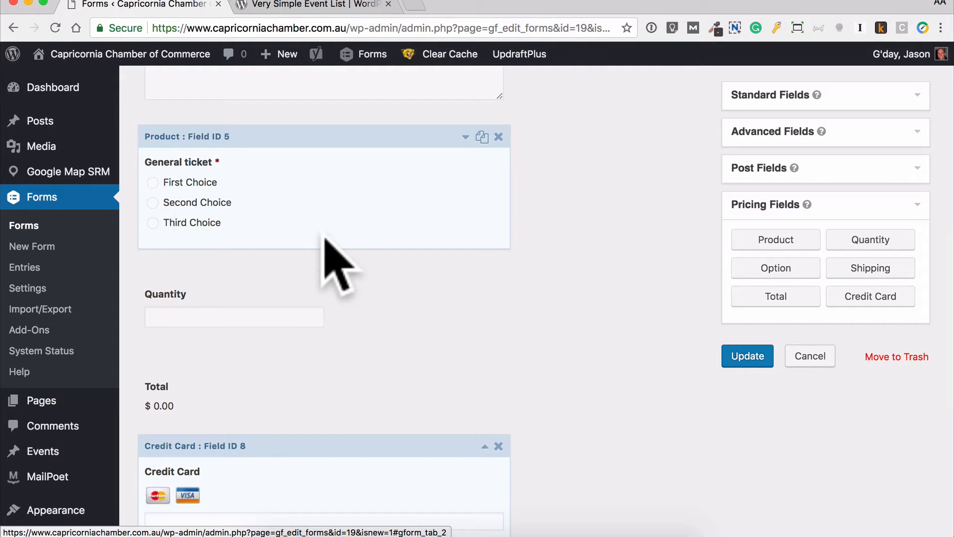
Enable conditional logic on the Credit Card field and base its rule on the General ticket field
scroll(324, 236, "down", 8)
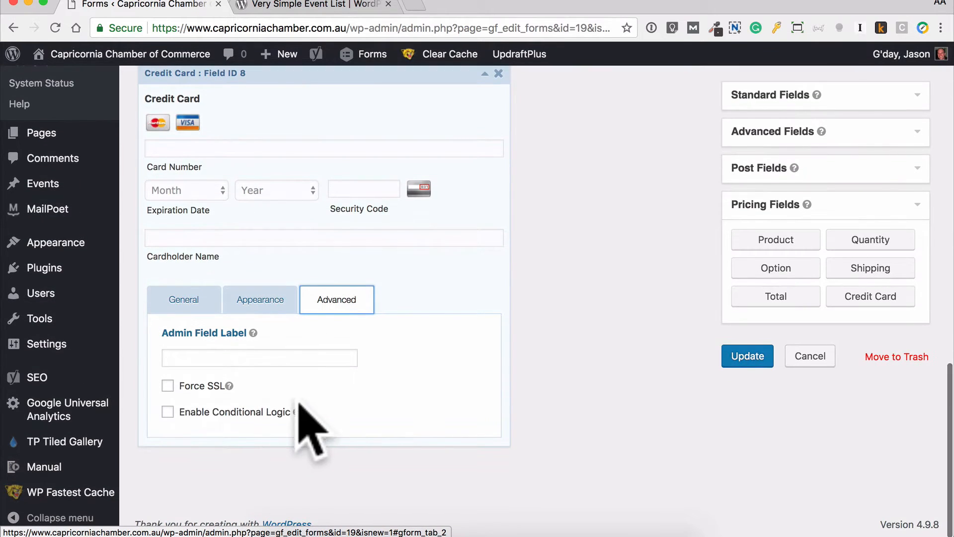
left_click(214, 410)
scroll(397, 393, "down", 1)
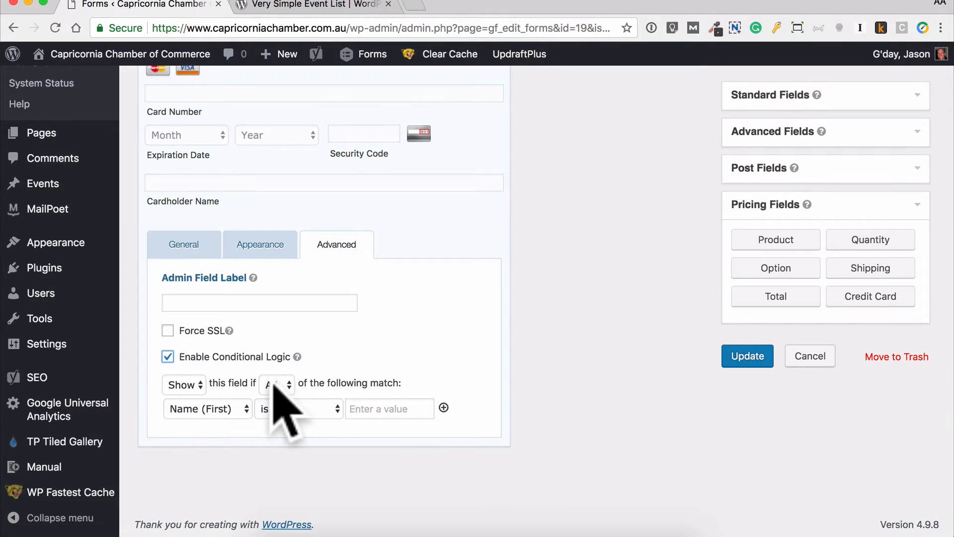
left_click(228, 407)
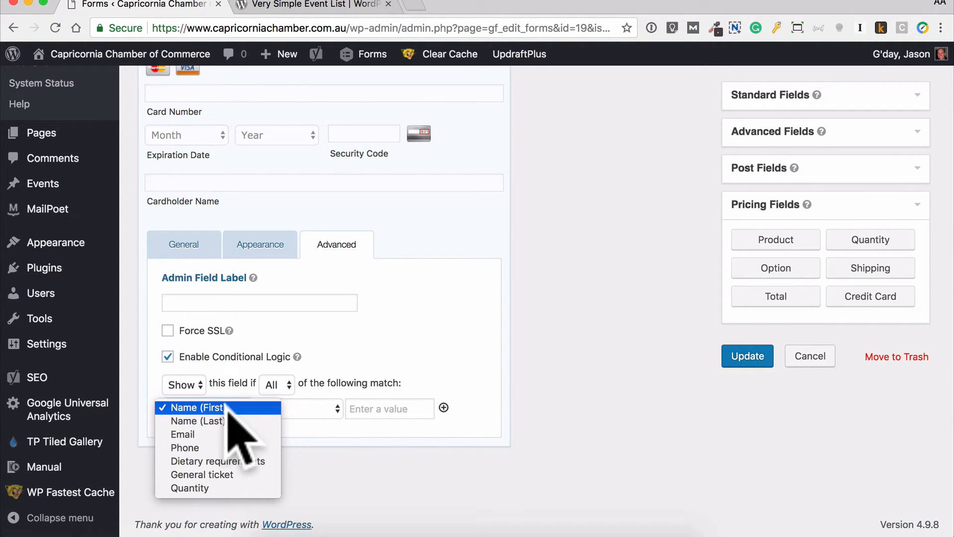
left_click(229, 475)
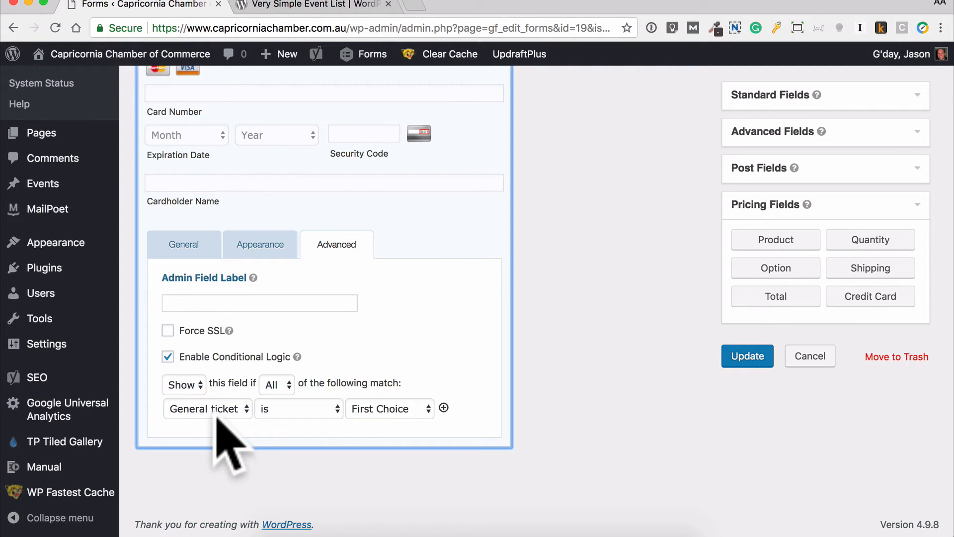
left_click(223, 410)
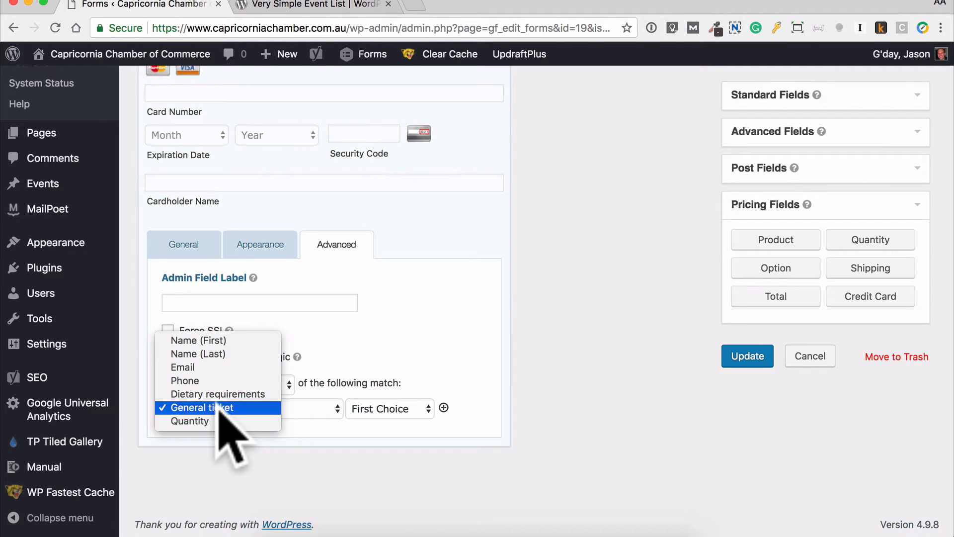
left_click(251, 409)
Set the Credit Card field's rule to hide it when General ticket is Third Choice
left_click(378, 413)
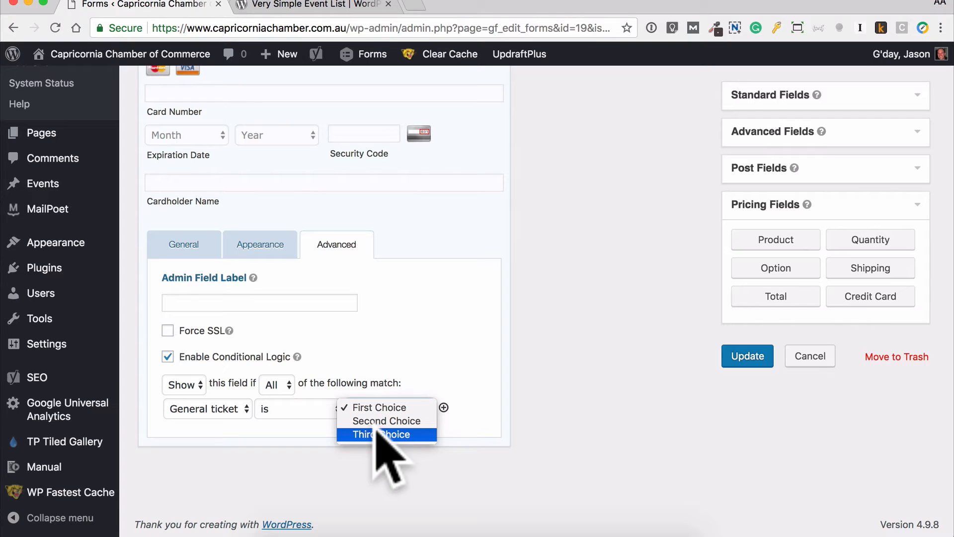
left_click(377, 432)
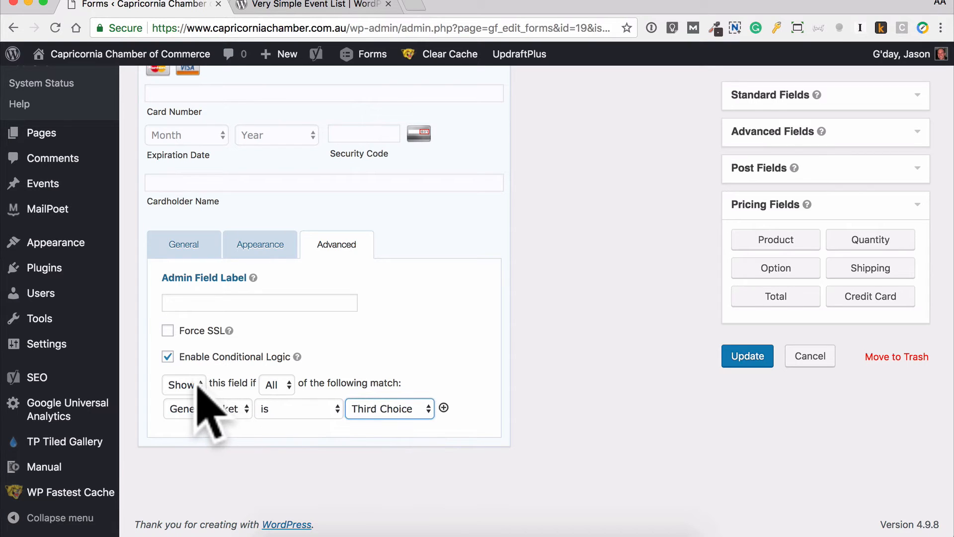
left_click(195, 383)
left_click(195, 398)
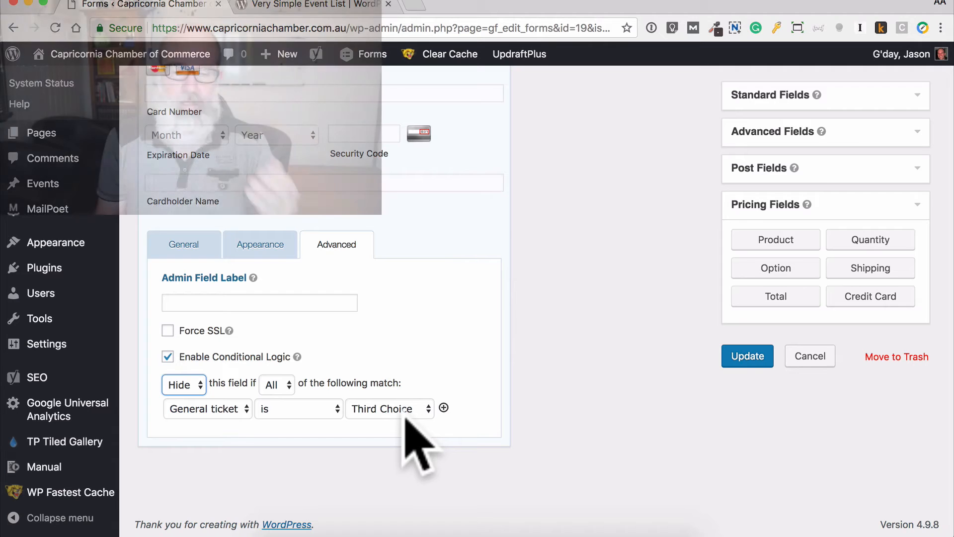
Collapse the Credit Card field's settings, then update the form and look over its saved fields
scroll(404, 418, "up", 1)
scroll(405, 418, "up", 5)
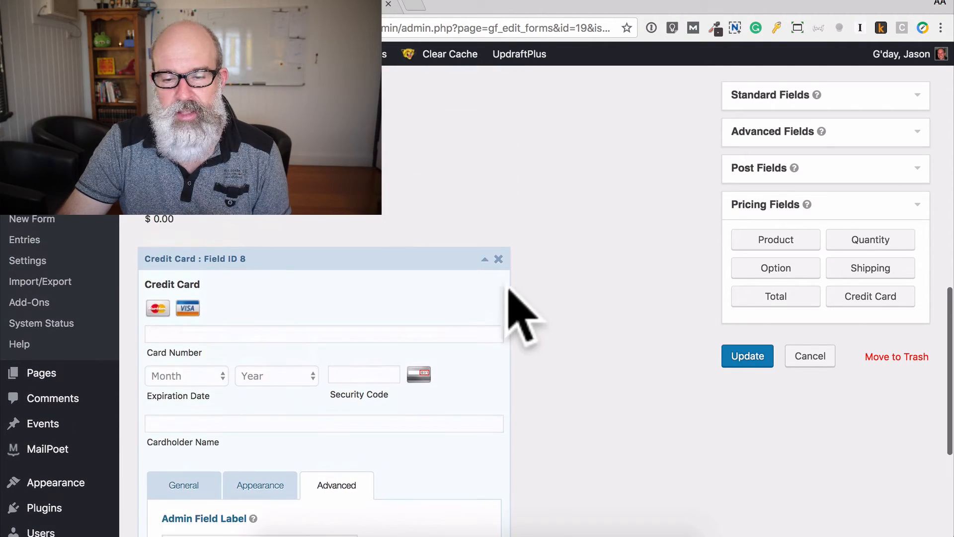
left_click(484, 258)
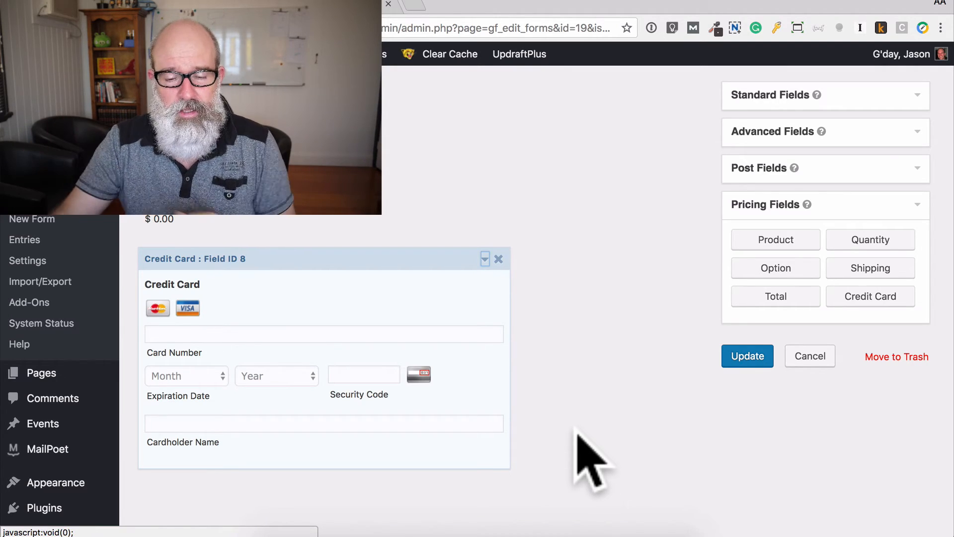
scroll(578, 432, "up", 5)
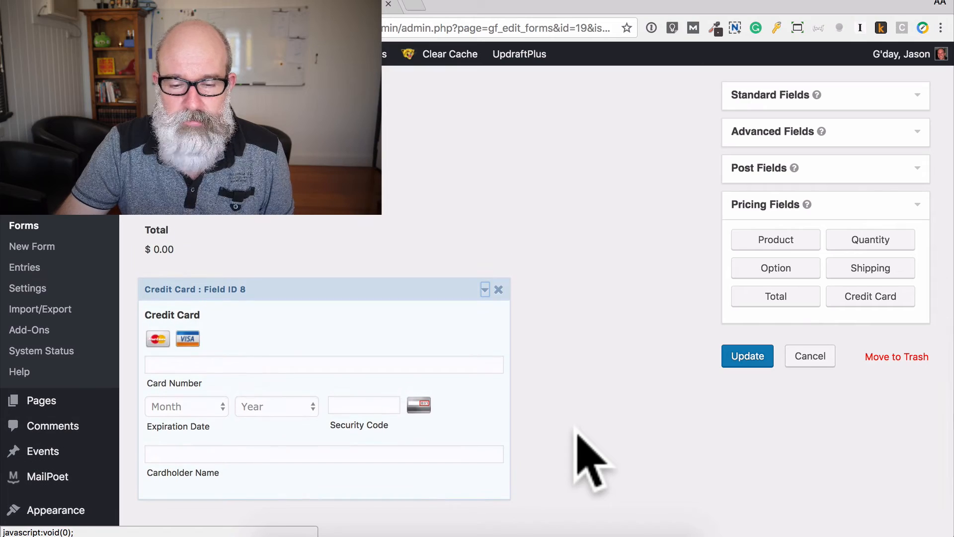
scroll(576, 431, "up", 4)
scroll(576, 431, "down", 9)
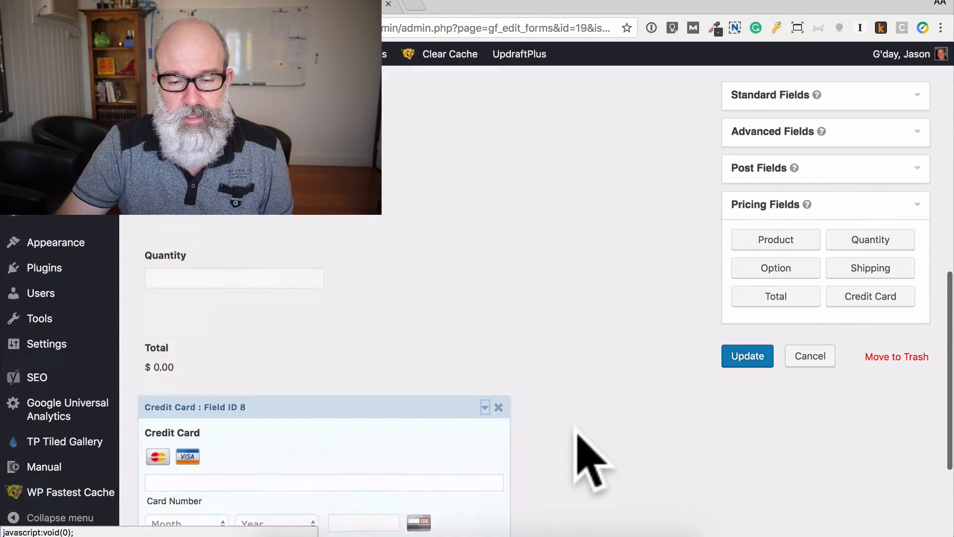
left_click(734, 366)
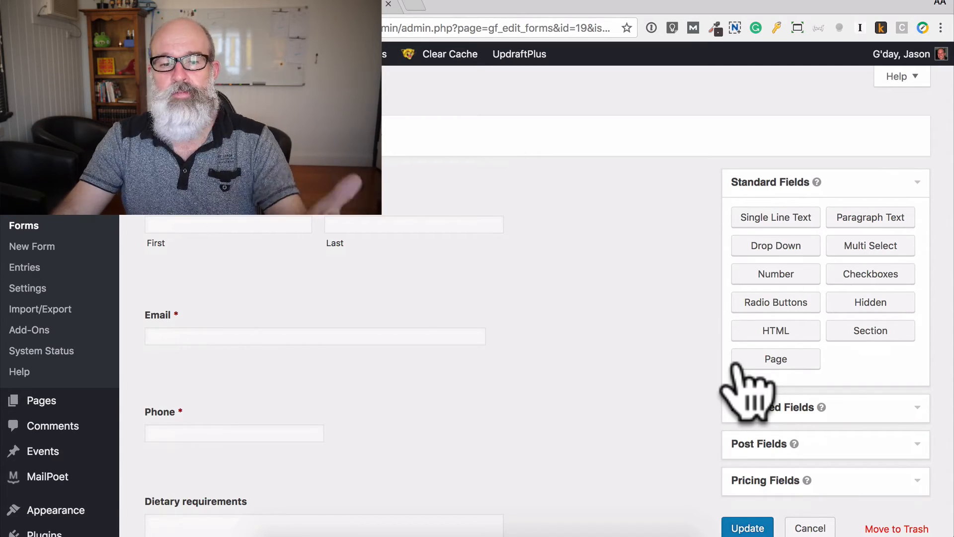
scroll(629, 450, "down", 5)
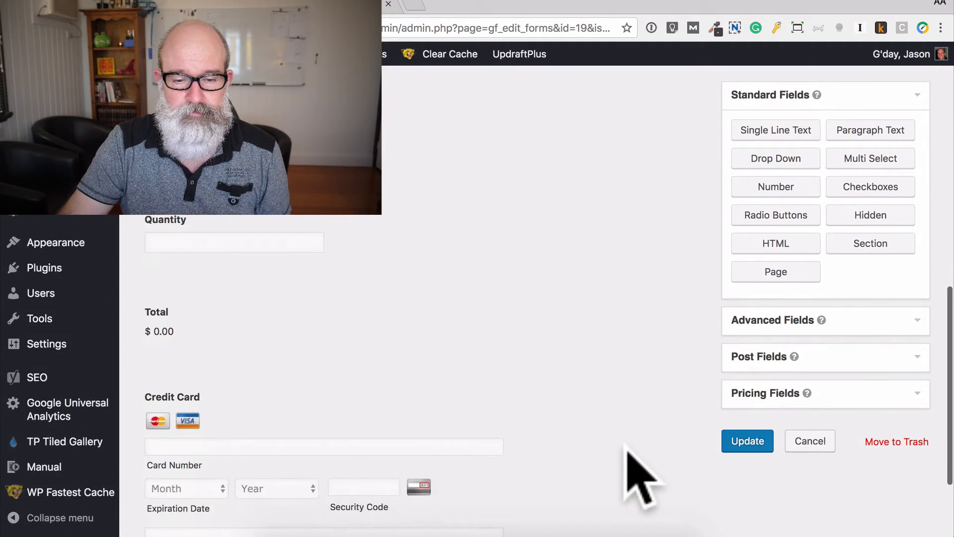
scroll(627, 449, "up", 10)
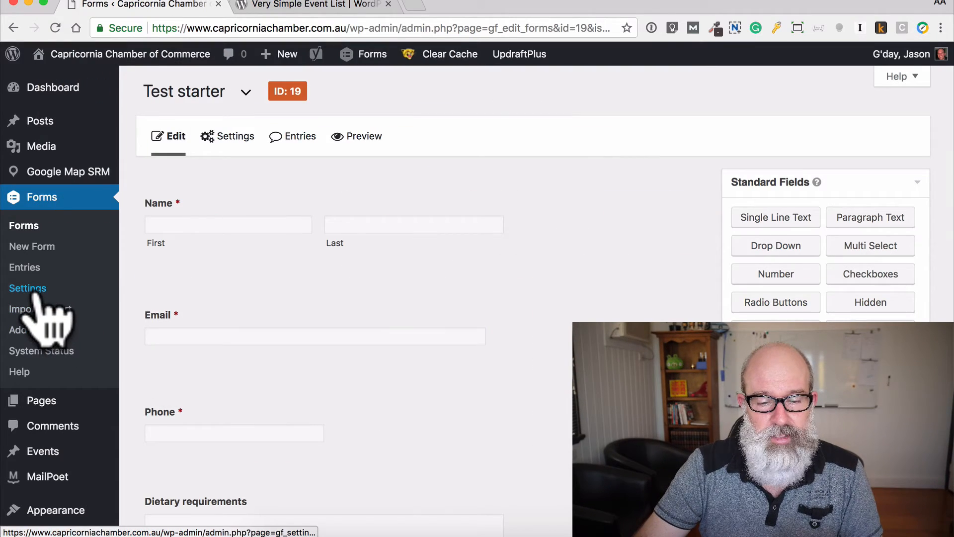
Review the global Stripe settings for forms, including the Live/Test API mode, key fields and webhook options
left_click(36, 295)
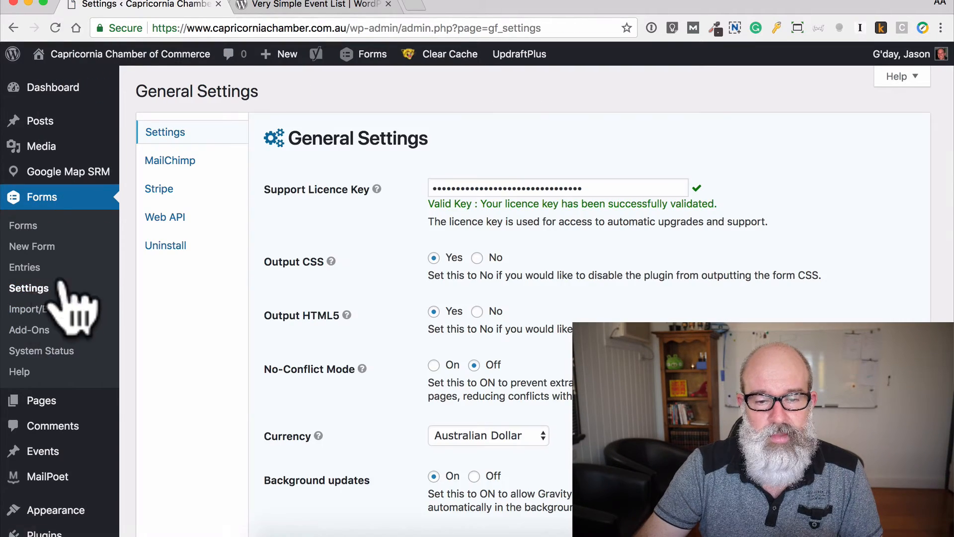
left_click(149, 190)
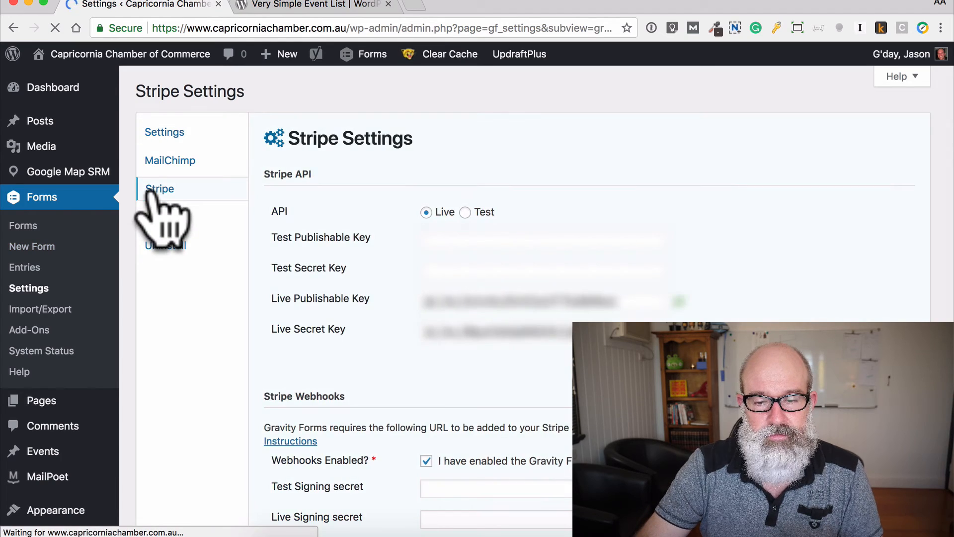
scroll(775, 308, "down", 3)
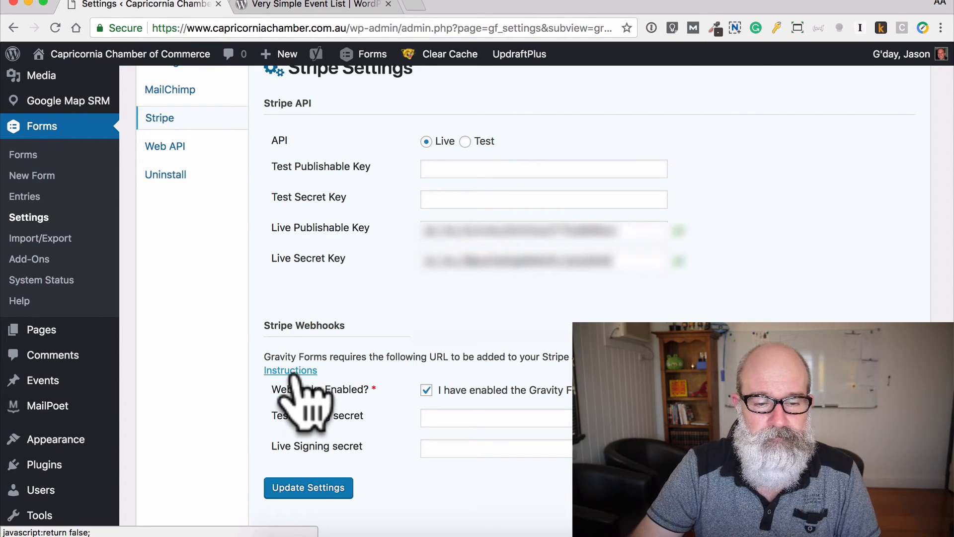
scroll(301, 384, "up", 3)
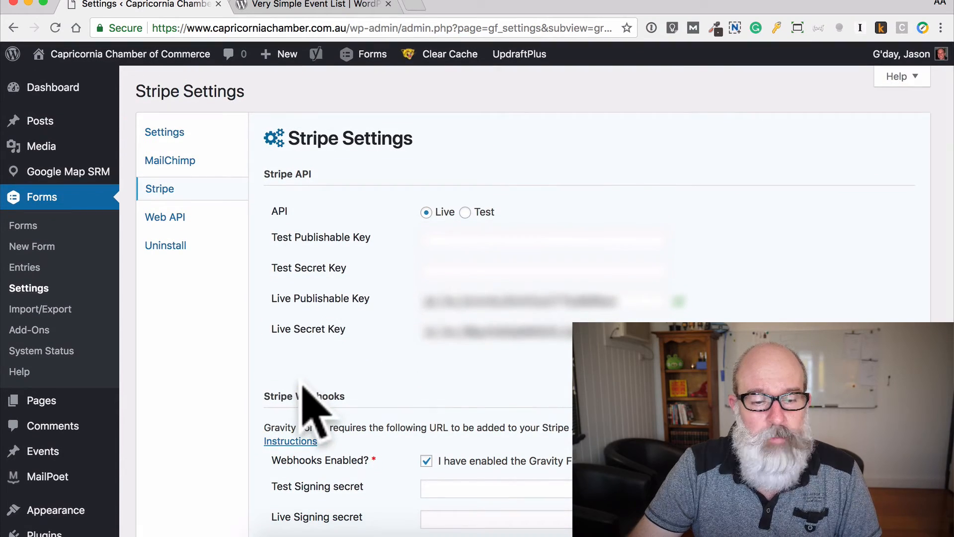
Reopen the Test starter form from the forms list and go to its notifications settings
left_click(26, 229)
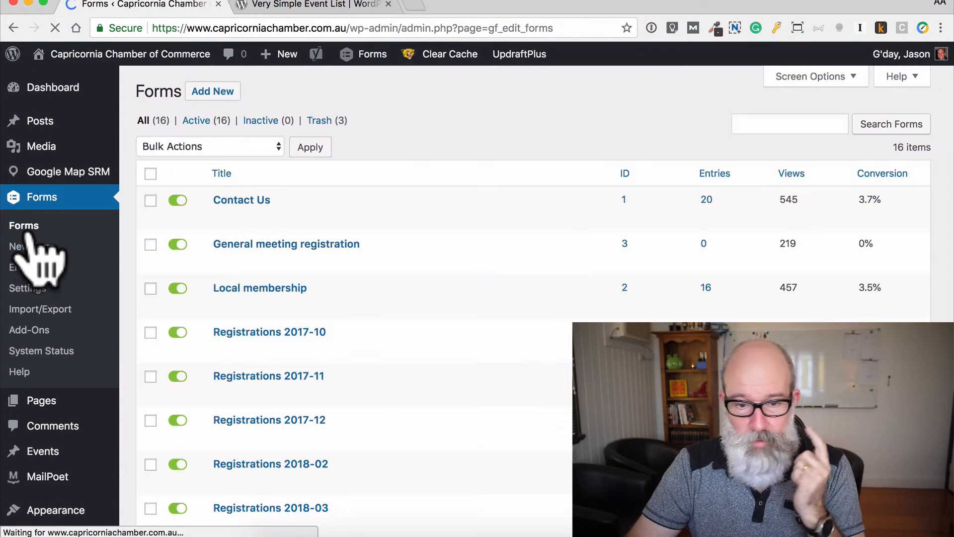
scroll(298, 353, "down", 10)
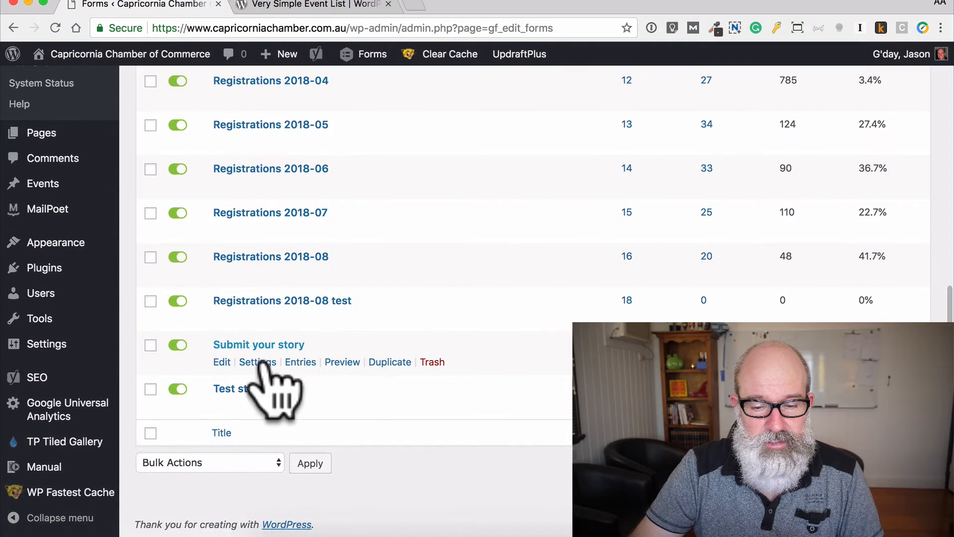
left_click(232, 389)
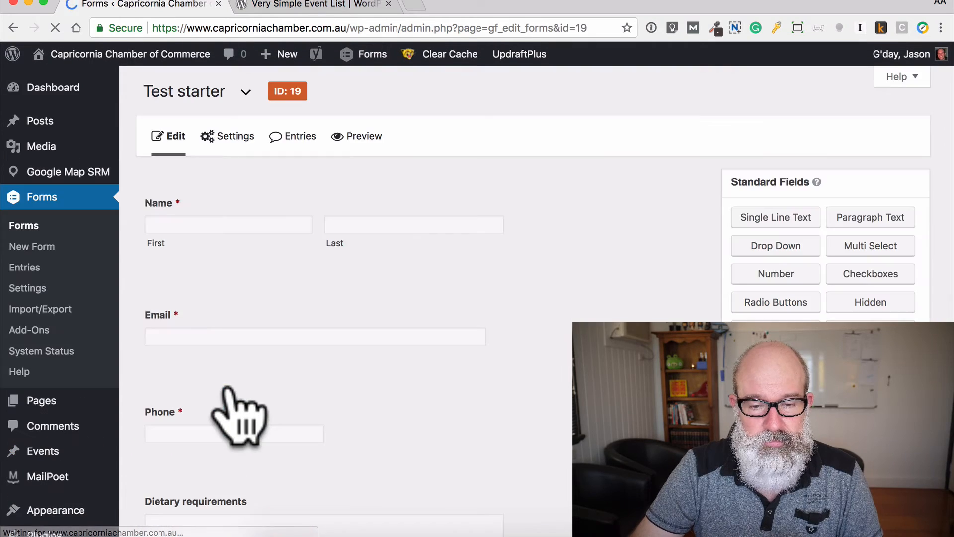
mouse_move(232, 143)
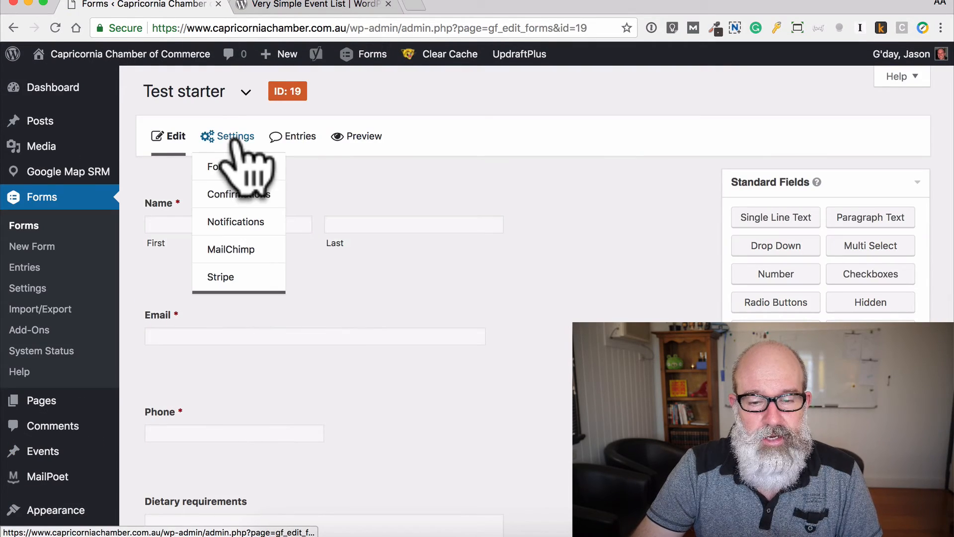
left_click(223, 222)
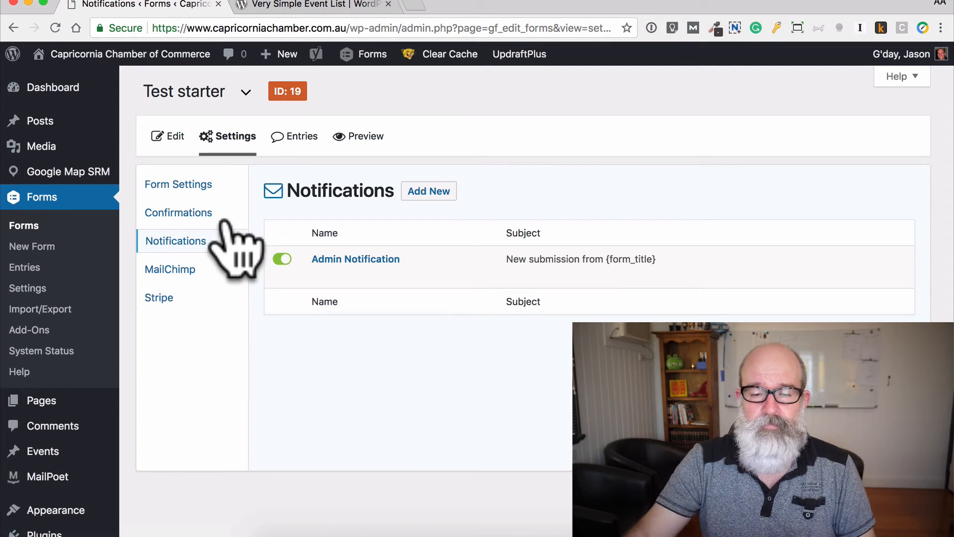
Review the Admin Notification's recipient, sender, subject and message settings
left_click(315, 272)
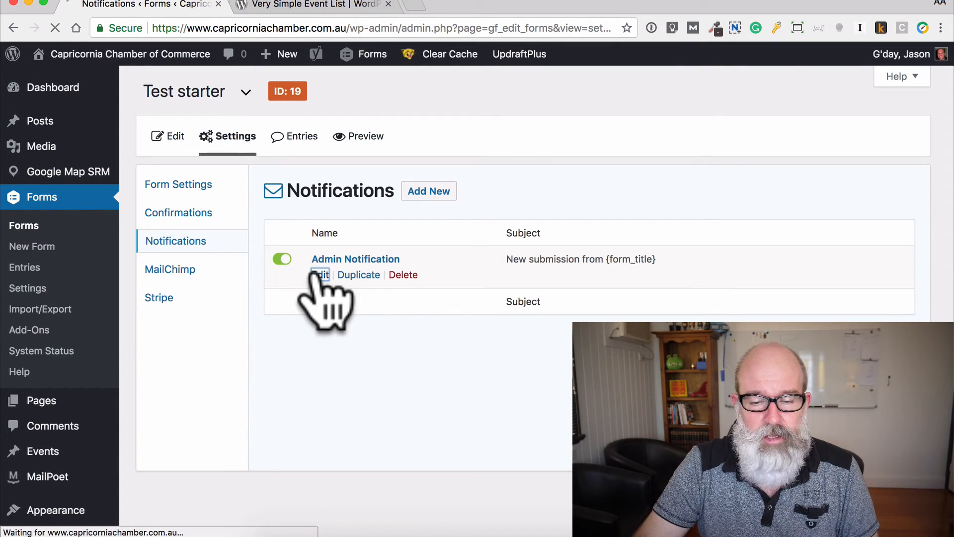
scroll(323, 305, "down", 7)
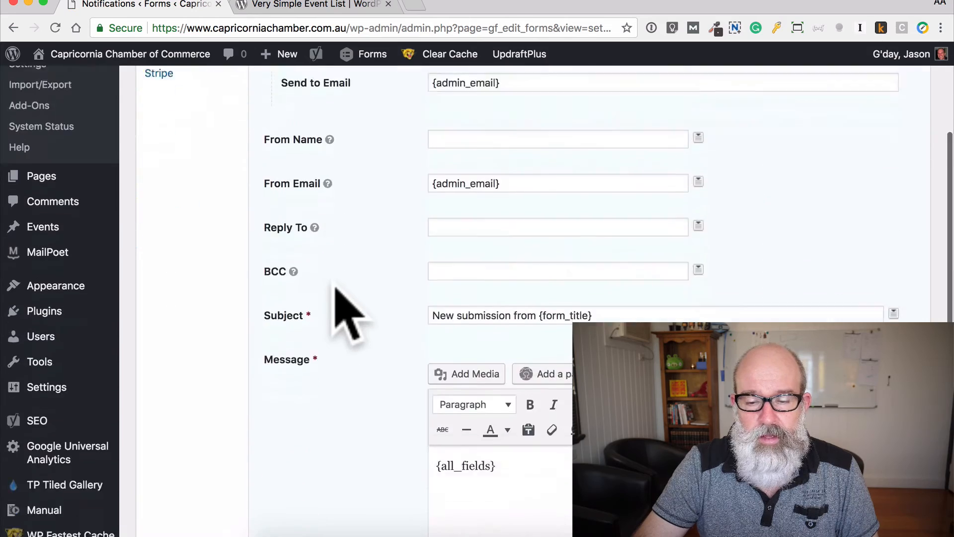
scroll(343, 313, "up", 6)
left_click_drag(530, 278, 403, 278)
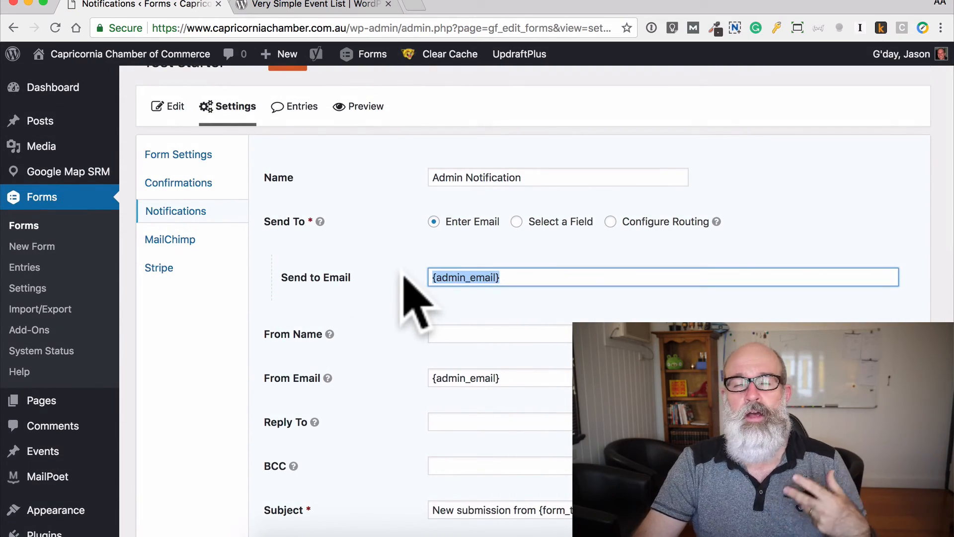
scroll(416, 298, "down", 8)
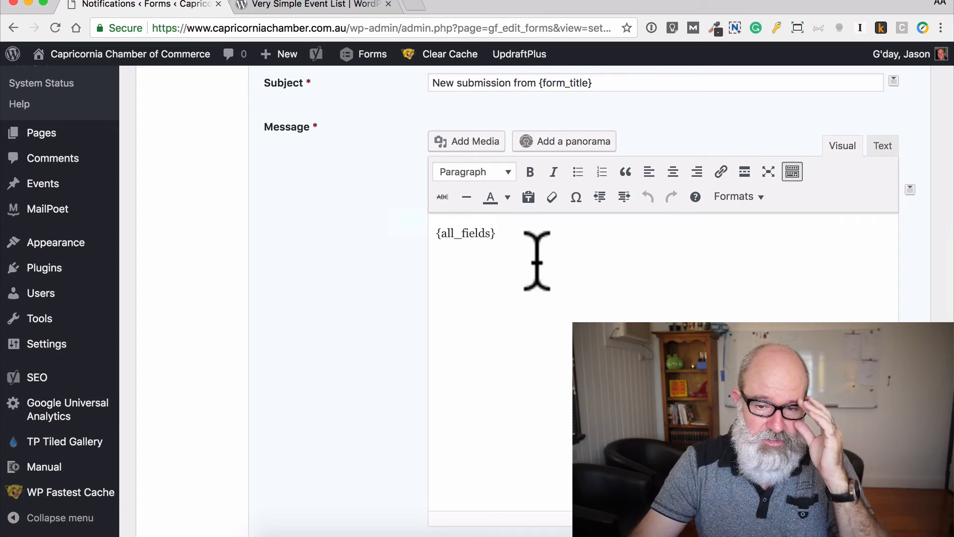
scroll(373, 351, "up", 10)
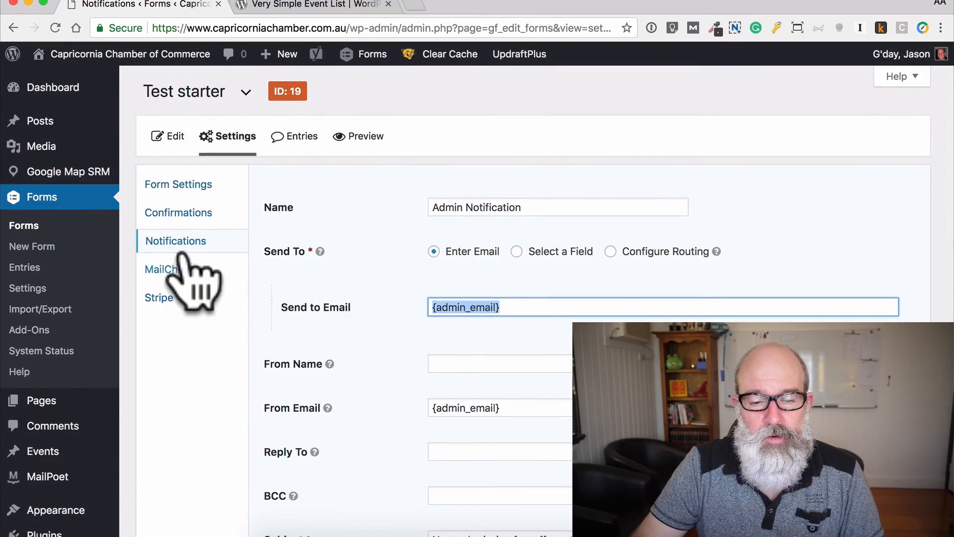
Add a new notification to the Test starter form and name it Attendee
left_click(178, 246)
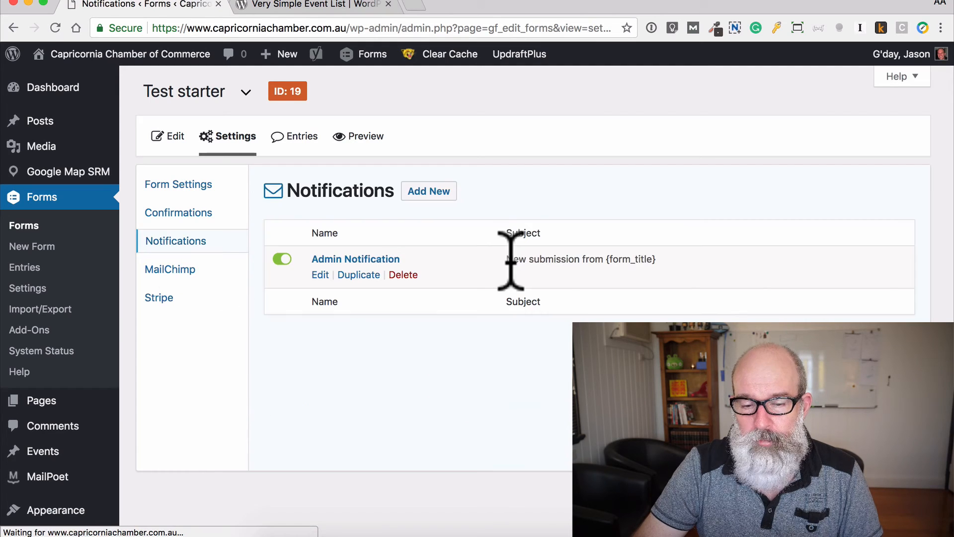
left_click(427, 193)
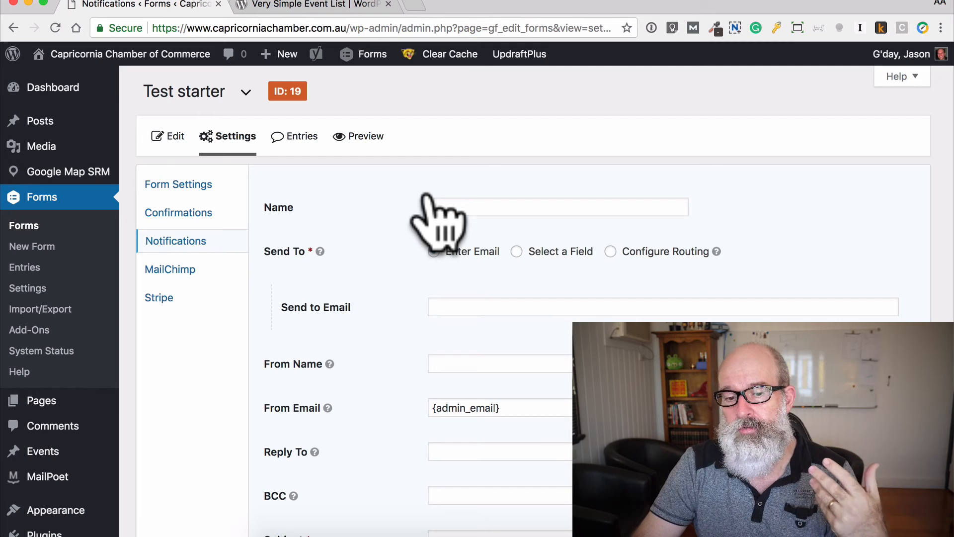
left_click(453, 208)
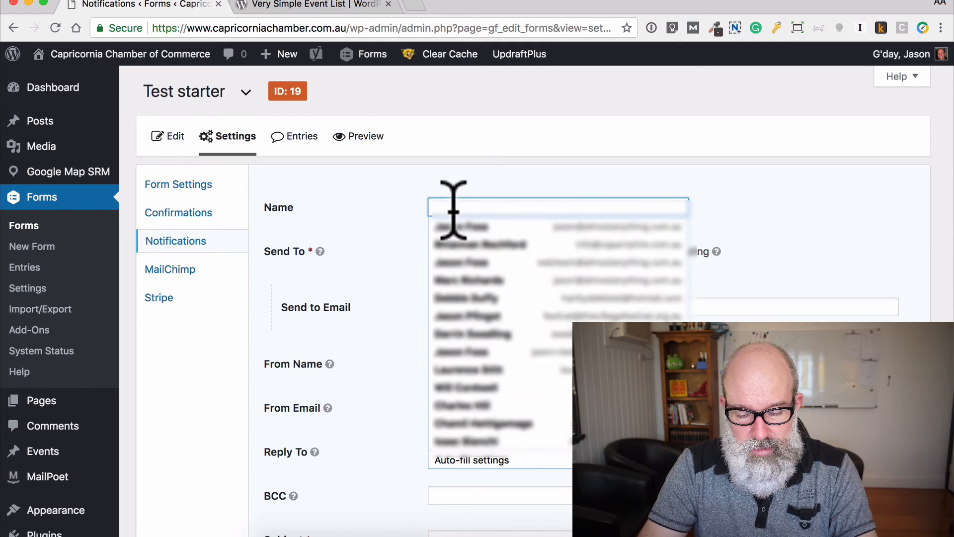
type("emaendee")
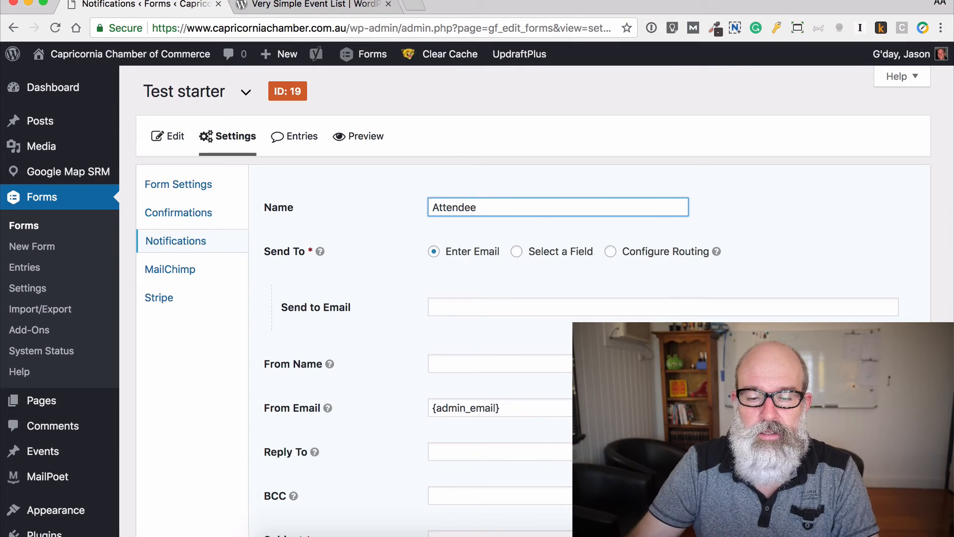
Set the Attendee notification to be sent to a selected form field, using the Email field
scroll(480, 157, "down", 5)
left_click(480, 156)
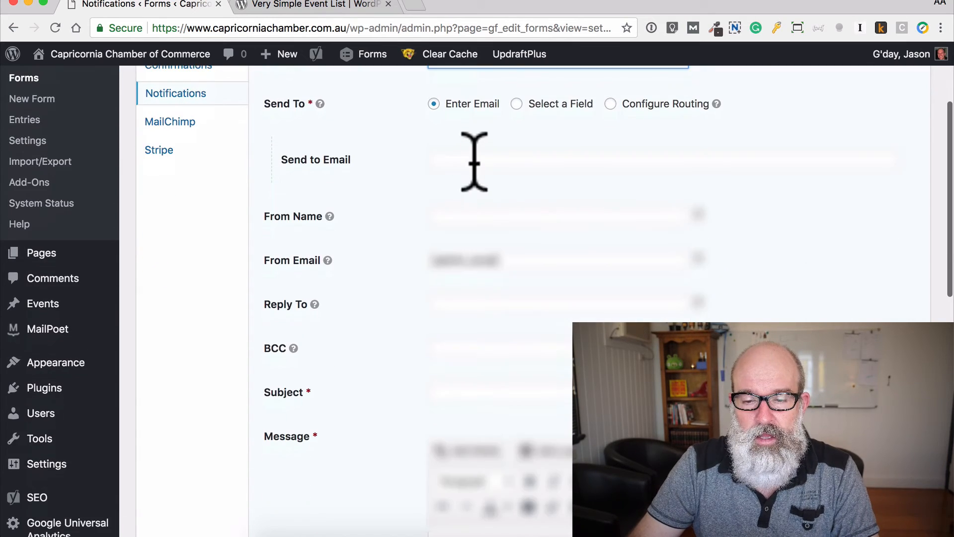
left_click(551, 105)
left_click(544, 159)
left_click(526, 173)
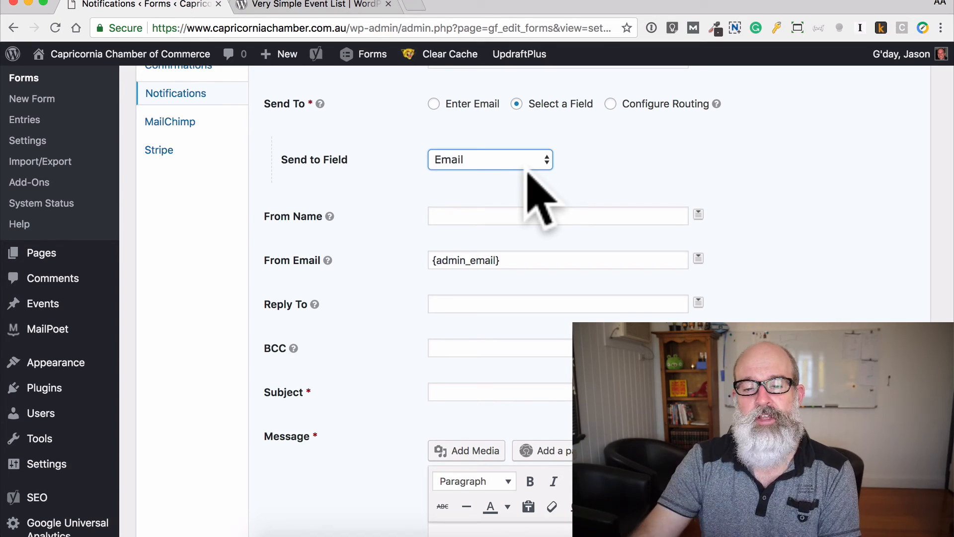
Review the Attendee notification's Send to Field choice and its sender, reply, subject and message fields
left_click(527, 157)
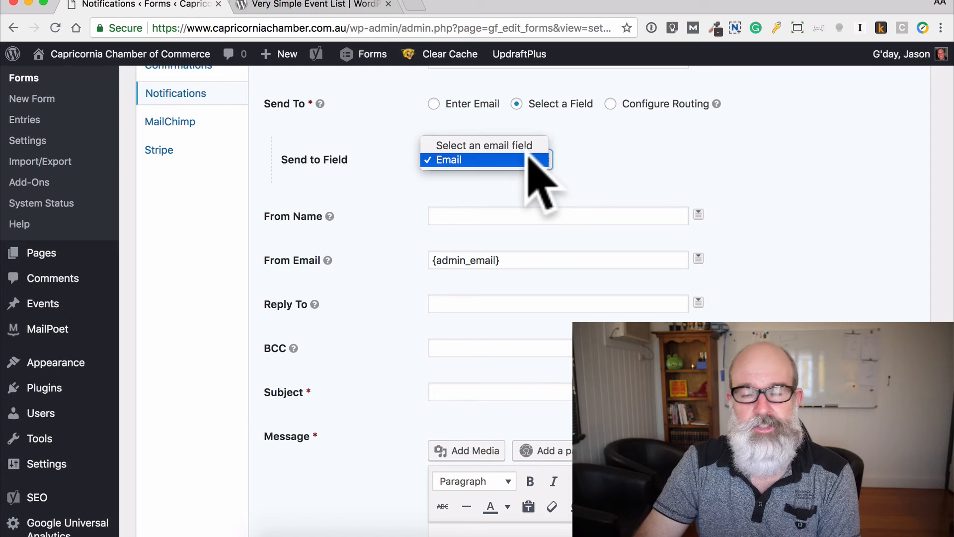
left_click(527, 159)
left_click(609, 214)
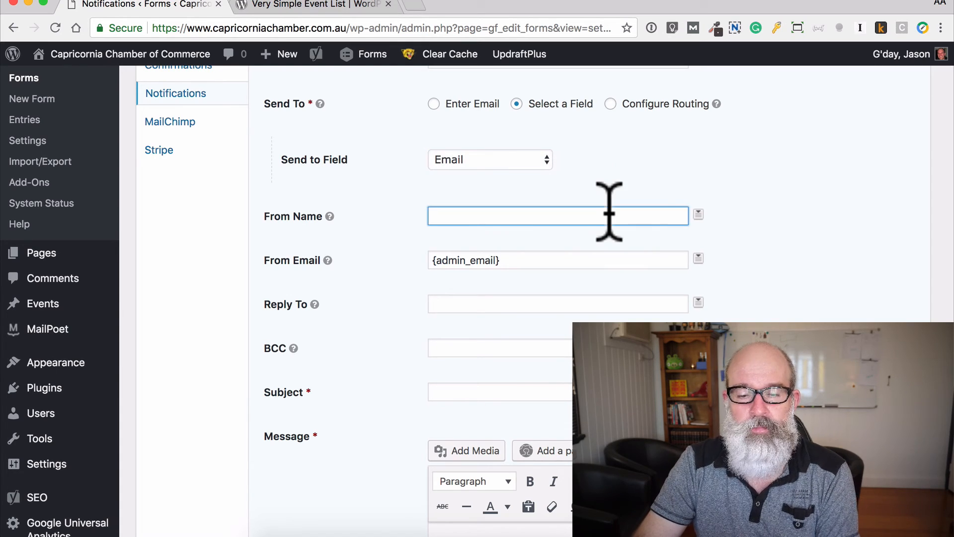
scroll(609, 215, "down", 3)
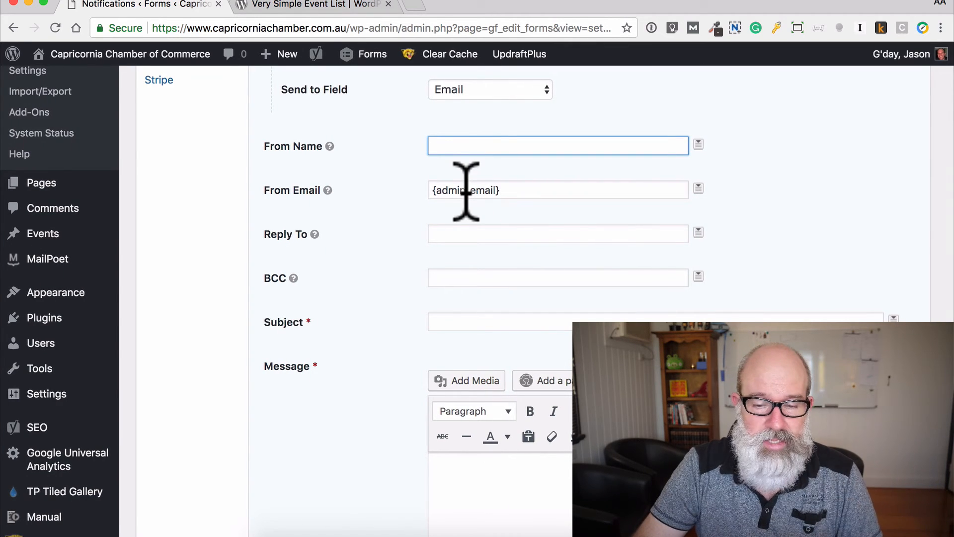
scroll(459, 198, "down", 5)
scroll(454, 207, "up", 3)
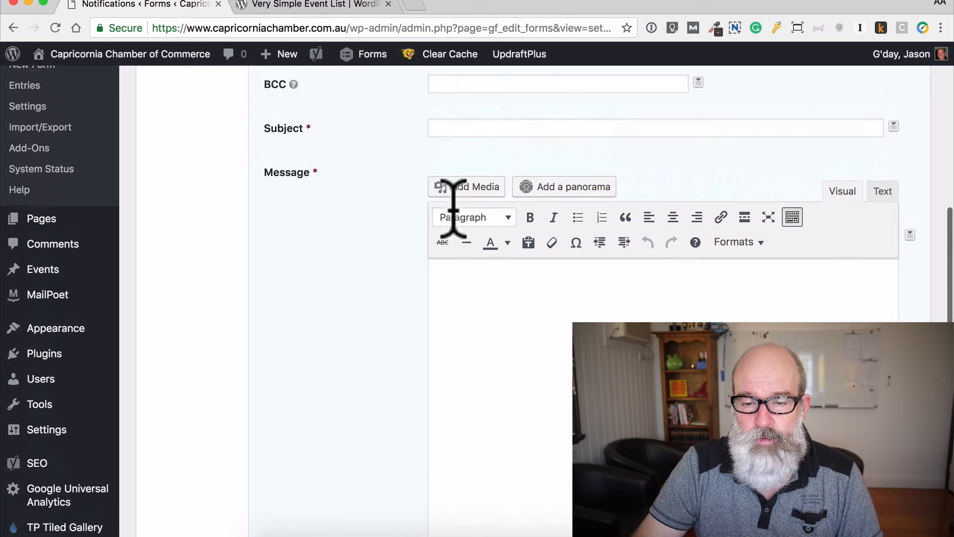
left_click(467, 166)
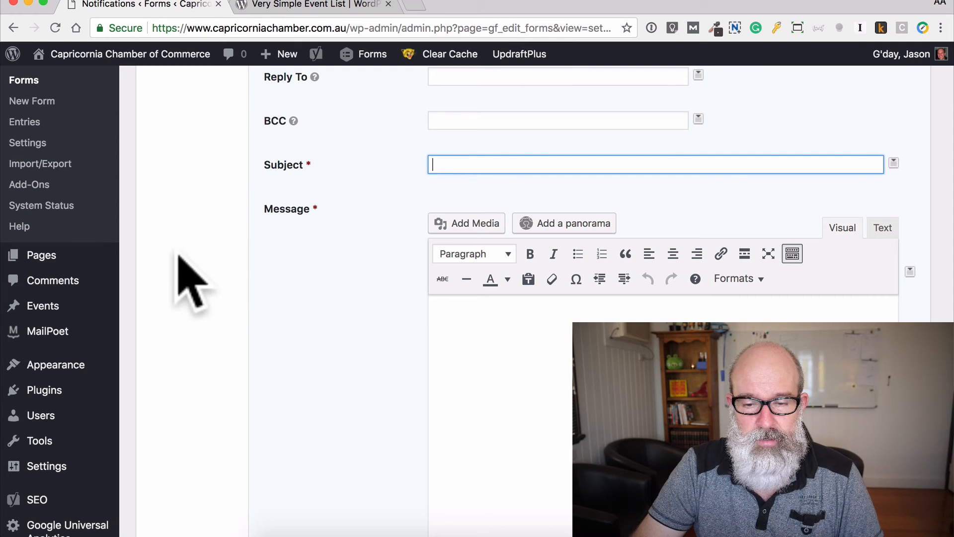
scroll(342, 303, "down", 3)
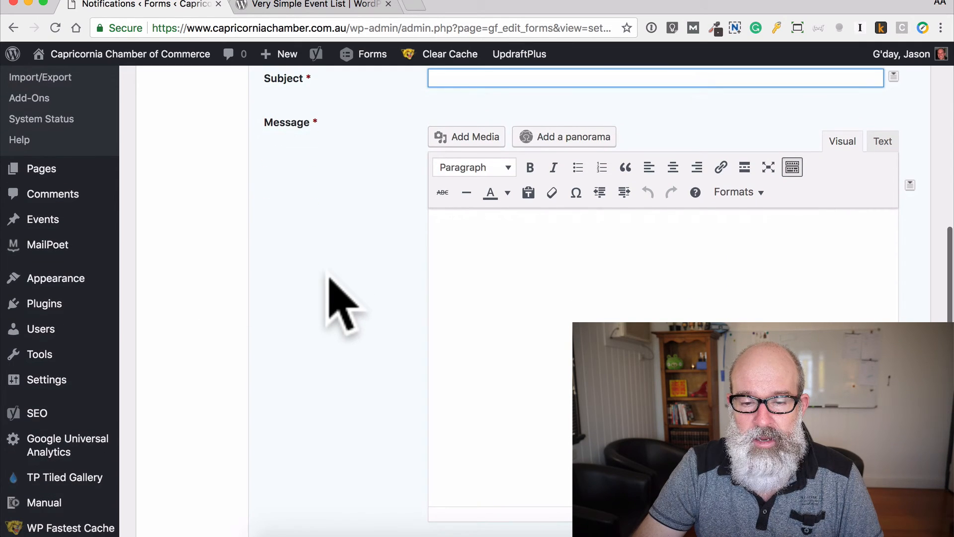
left_click(486, 263)
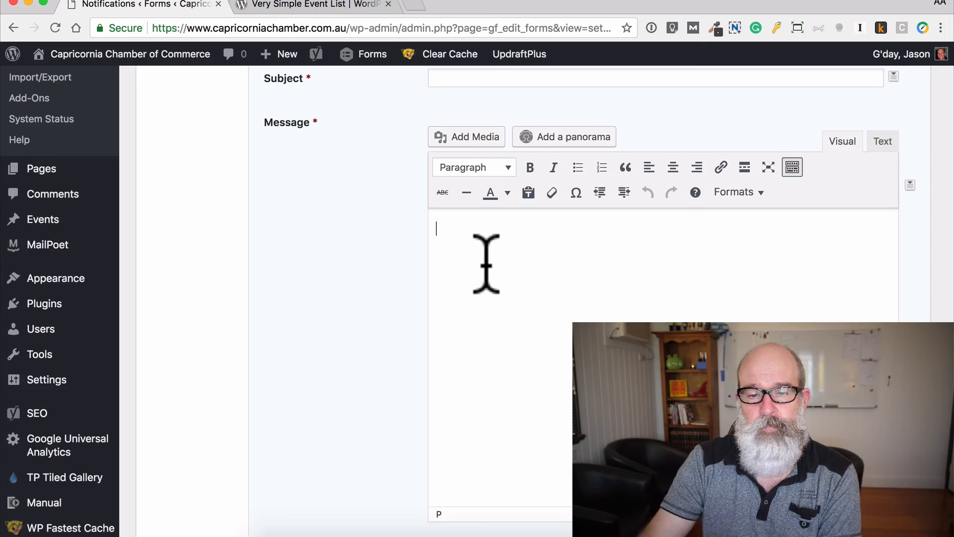
scroll(486, 263, "up", 5)
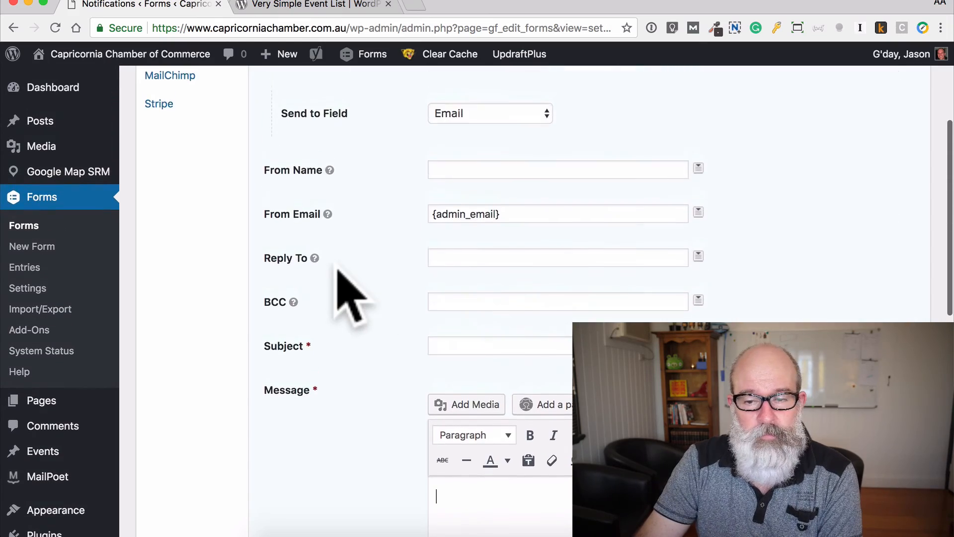